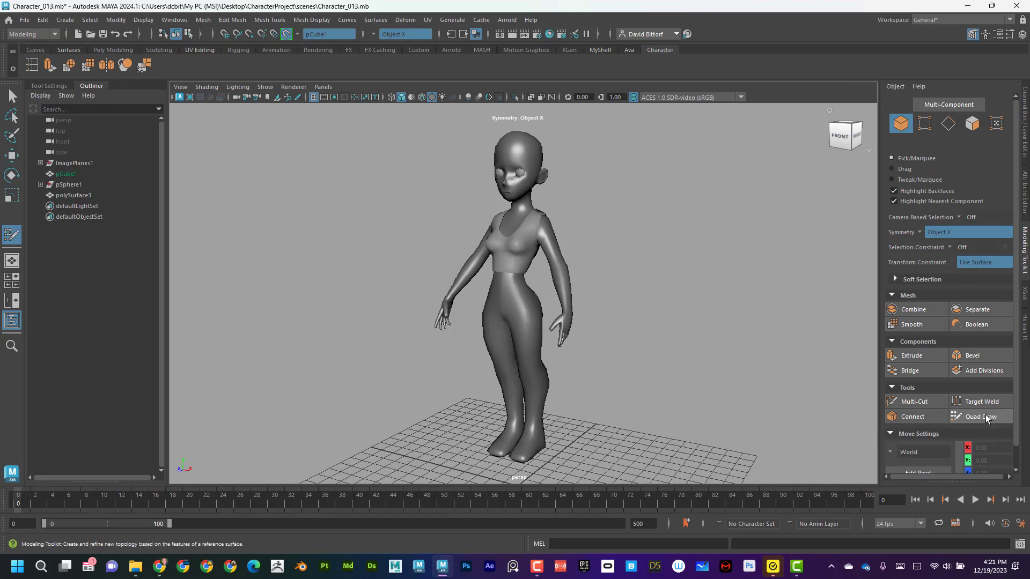
Activate Quad Draw and expand its keyboard and mouse shortcuts to review the listed operations
{"action": "scroll", "coordinate": [992, 397], "scroll_direction": "down", "scroll_amount": 3}
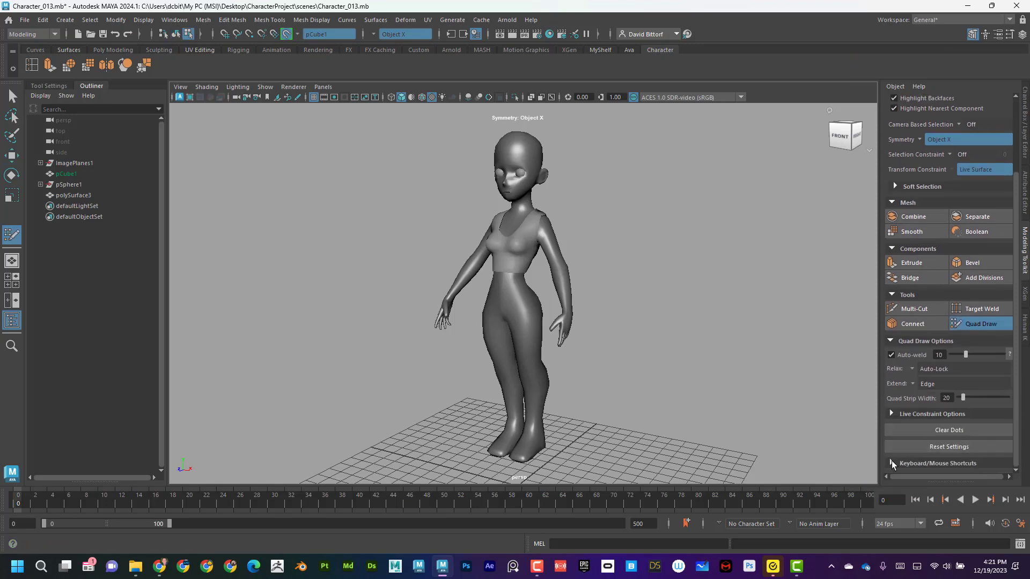
{"action": "left_click", "coordinate": [891, 462]}
{"action": "scroll", "coordinate": [1013, 257], "scroll_direction": "down", "scroll_amount": 1}
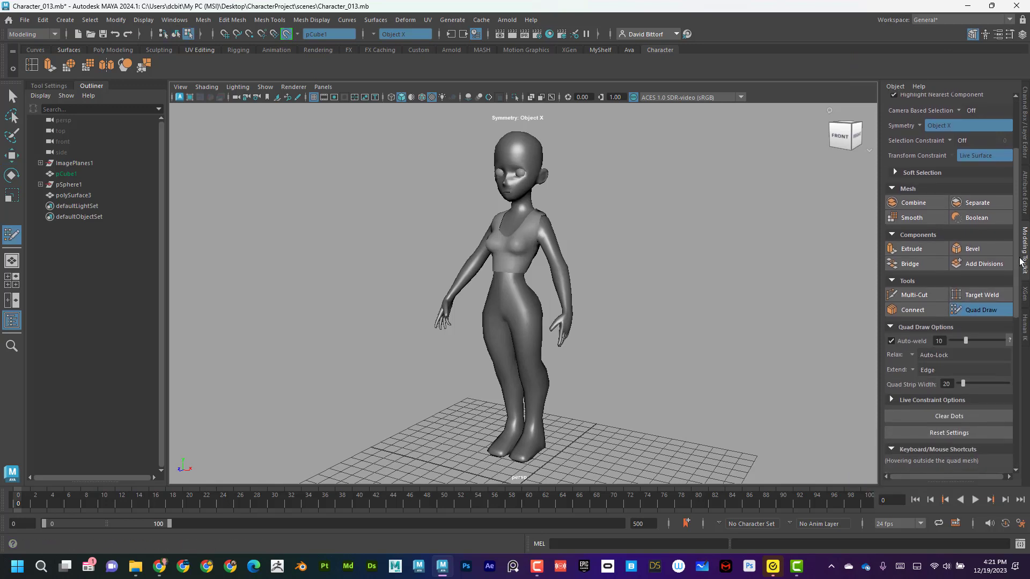
{"action": "left_click_drag", "start_coordinate": [1021, 261], "coordinate": [1019, 318]}
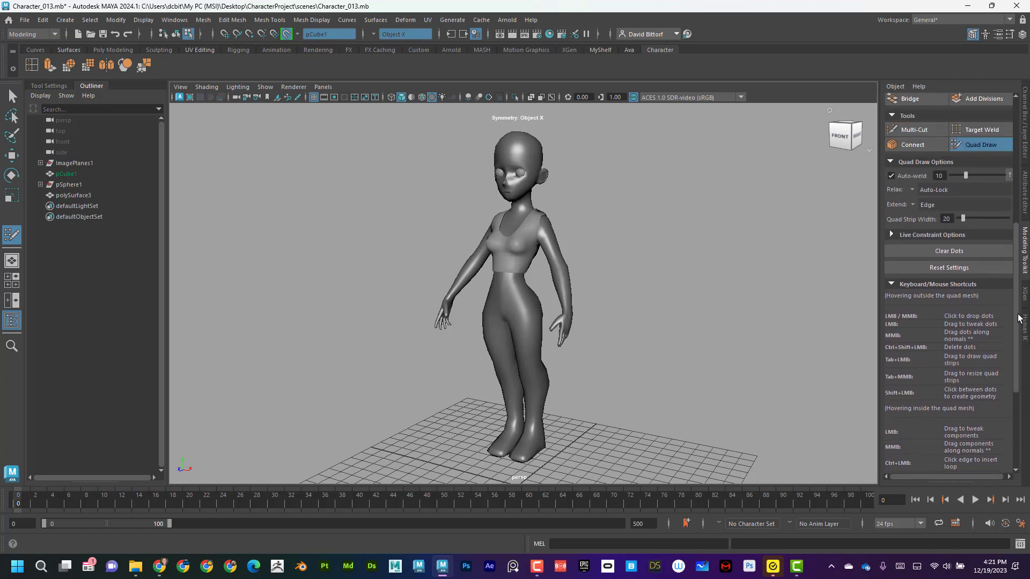
{"action": "scroll", "coordinate": [913, 238], "scroll_direction": "up", "scroll_amount": 8}
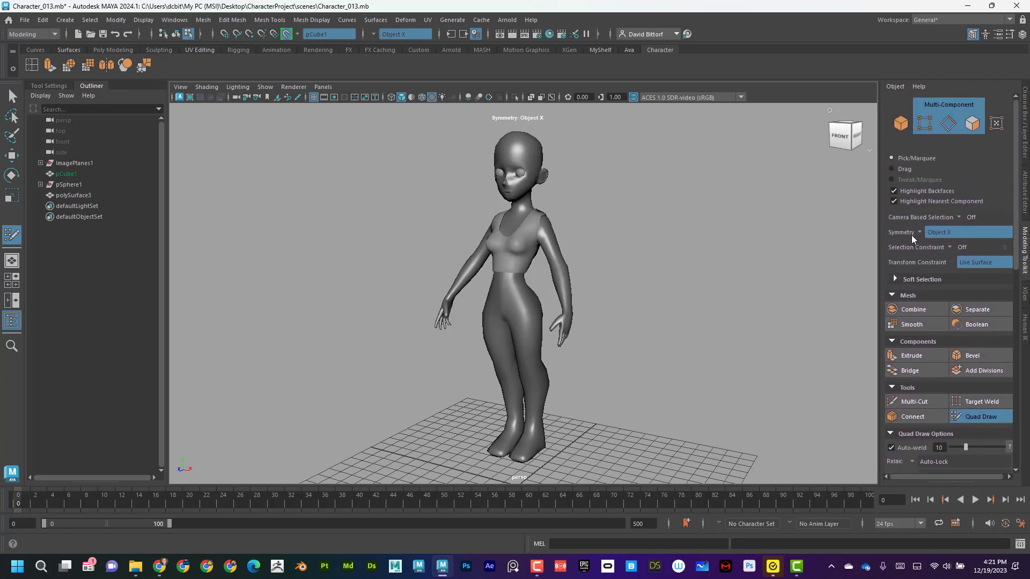
{"action": "scroll", "coordinate": [1013, 212], "scroll_direction": "down", "scroll_amount": 10}
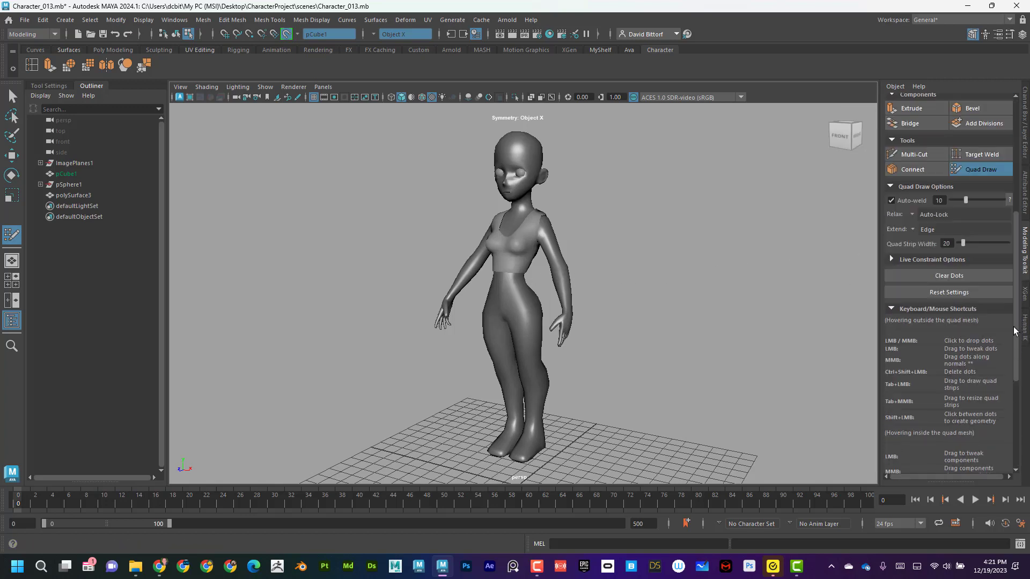
{"action": "scroll", "coordinate": [654, 276], "scroll_direction": "up", "scroll_amount": 6}
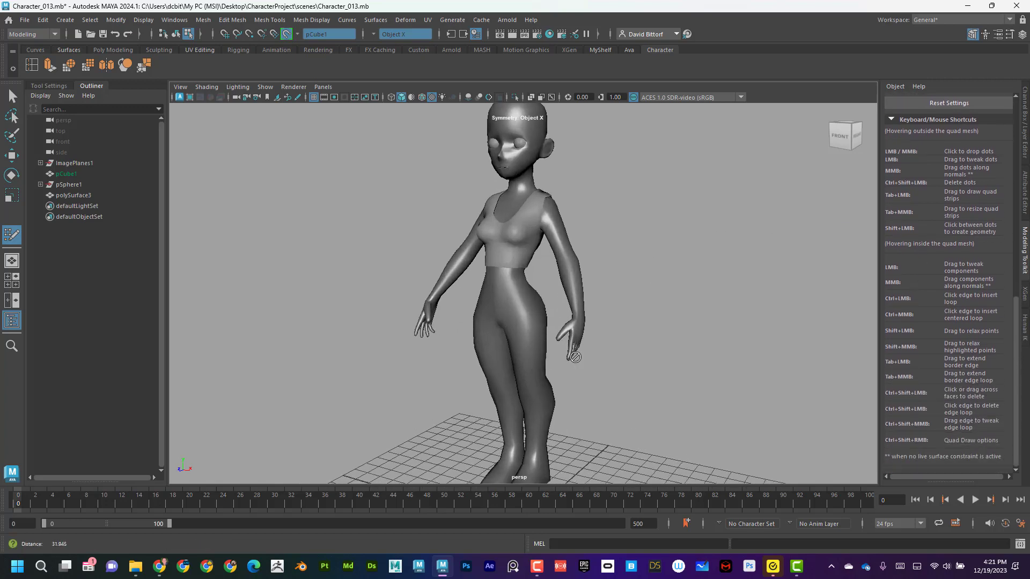
Draw the first mirrored pair of quads on the front of the waist and adjust their vertices to meet at the centre line
{"action": "scroll", "coordinate": [575, 296], "scroll_direction": "up", "scroll_amount": 4}
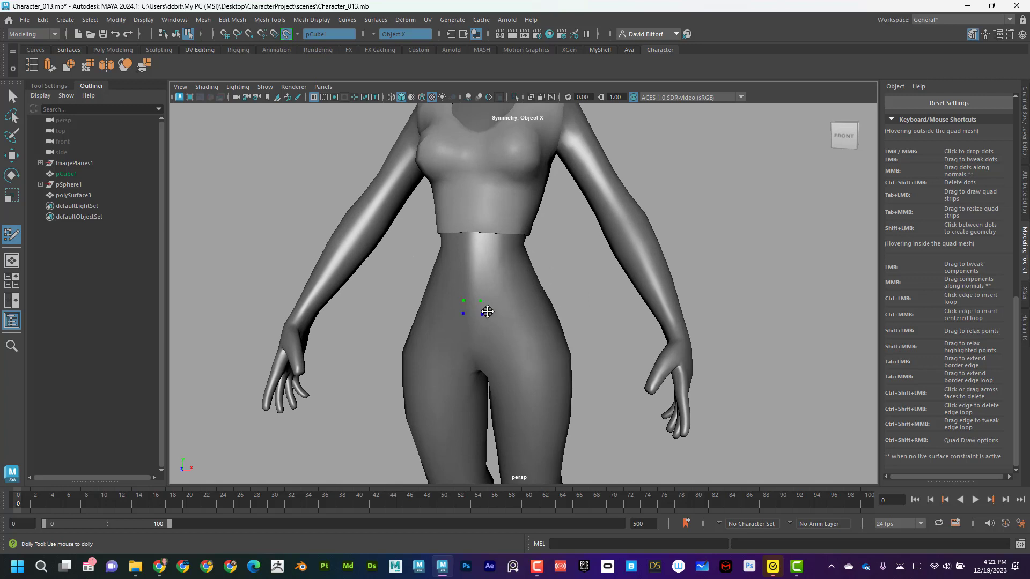
{"action": "left_click", "coordinate": [495, 307], "text": "shift"}
{"action": "mouse_move", "coordinate": [480, 301]}
{"action": "left_mouse_down"}
{"action": "mouse_move", "coordinate": [473, 314]}
{"action": "mouse_move", "coordinate": [499, 290]}
{"action": "mouse_move", "coordinate": [471, 291]}
{"action": "mouse_move", "coordinate": [472, 305]}
{"action": "mouse_move", "coordinate": [498, 303]}
{"action": "mouse_move", "coordinate": [497, 290]}
{"action": "left_mouse_up"}
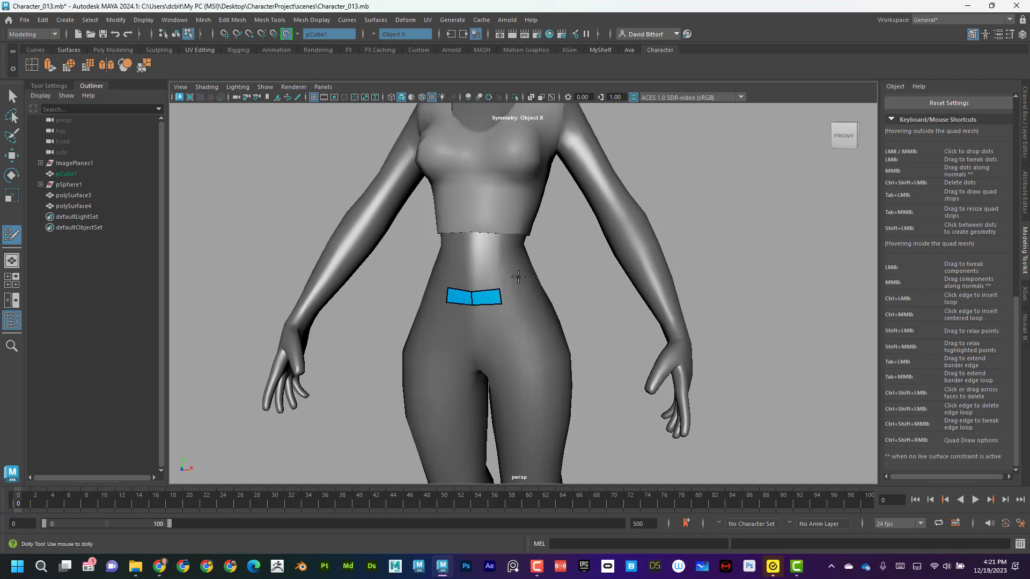
{"action": "mouse_move", "coordinate": [499, 288]}
{"action": "left_mouse_down"}
{"action": "mouse_move", "coordinate": [499, 279]}
{"action": "mouse_move", "coordinate": [472, 283]}
{"action": "left_mouse_up"}
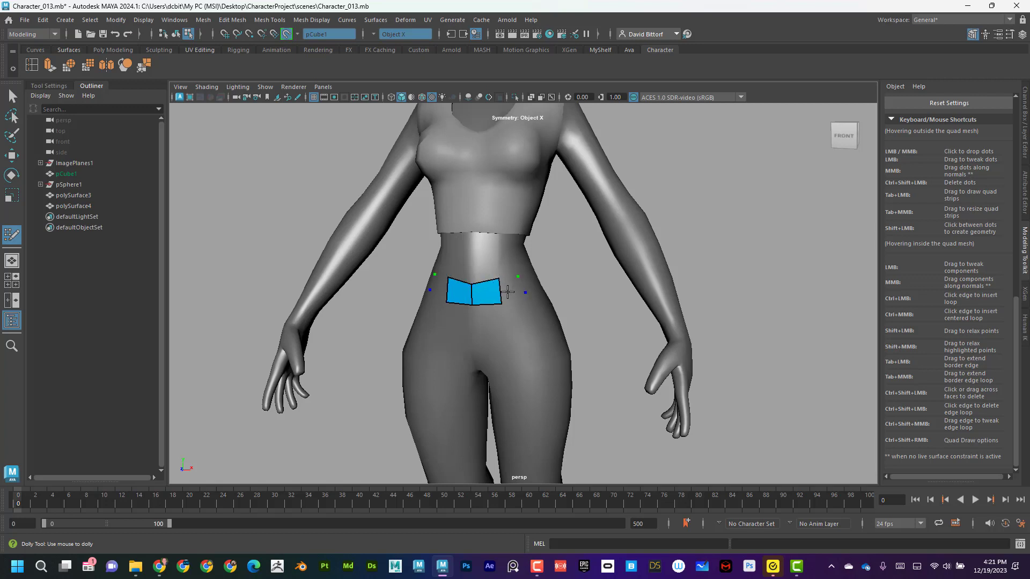
Extend the waistband strip with quads around the side of the hip toward the back
{"action": "left_click_drag", "start_coordinate": [507, 291], "coordinate": [603, 266], "text": "alt"}
{"action": "scroll", "coordinate": [603, 266], "scroll_direction": "up", "scroll_amount": 3}
{"action": "right_click_drag", "start_coordinate": [603, 267], "coordinate": [526, 264], "text": "alt"}
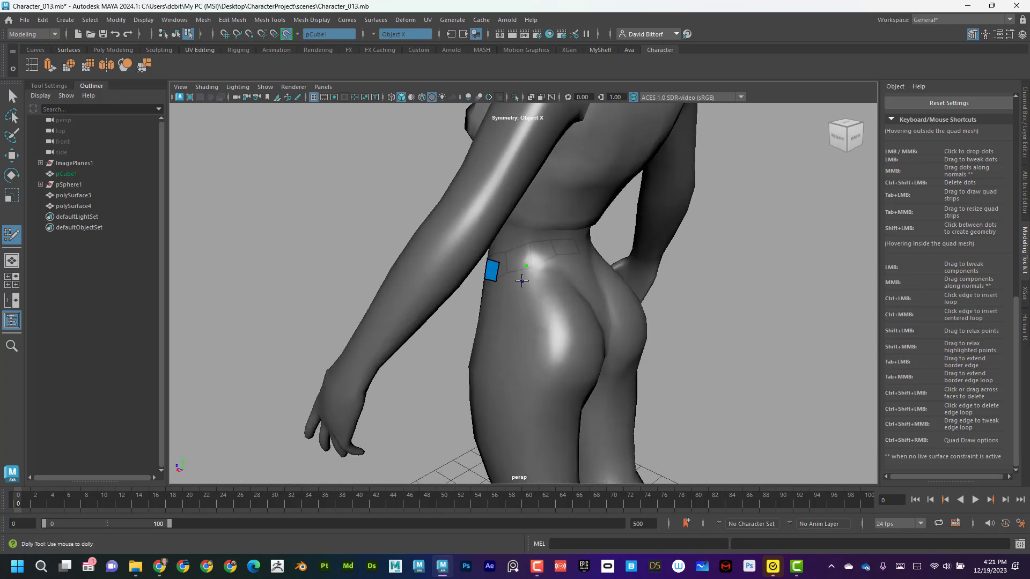
{"action": "left_click", "coordinate": [522, 281]}
{"action": "left_click", "coordinate": [513, 274], "text": "shift"}
{"action": "left_click", "coordinate": [548, 280]}
{"action": "left_click", "coordinate": [543, 276], "text": "shift"}
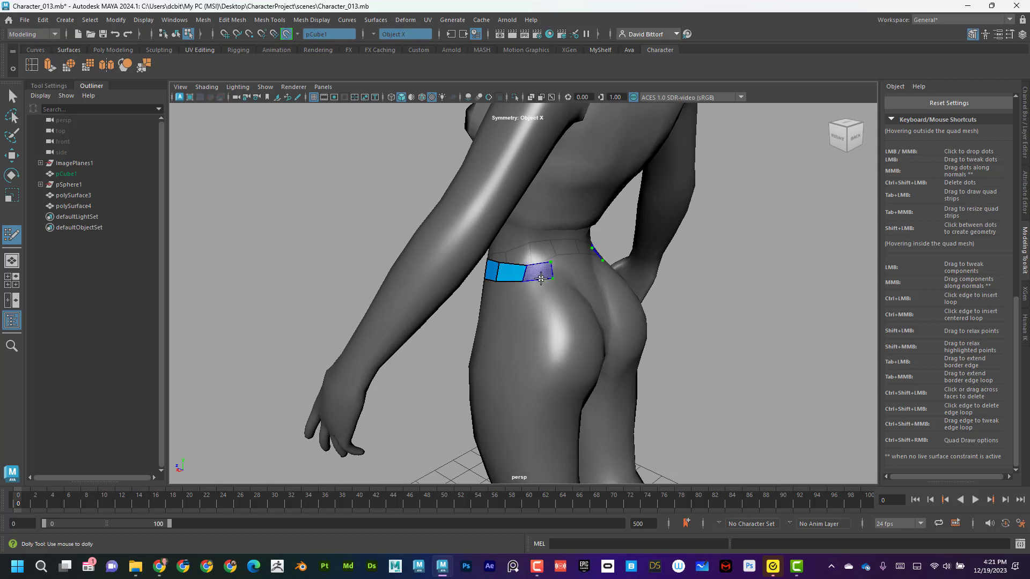
Close the waistband at the back with quads joining both sides at the centre line
{"action": "left_click_drag", "start_coordinate": [598, 272], "coordinate": [556, 278], "text": "alt"}
{"action": "scroll", "coordinate": [558, 277], "scroll_direction": "up", "scroll_amount": 2}
{"action": "left_click", "coordinate": [570, 268]}
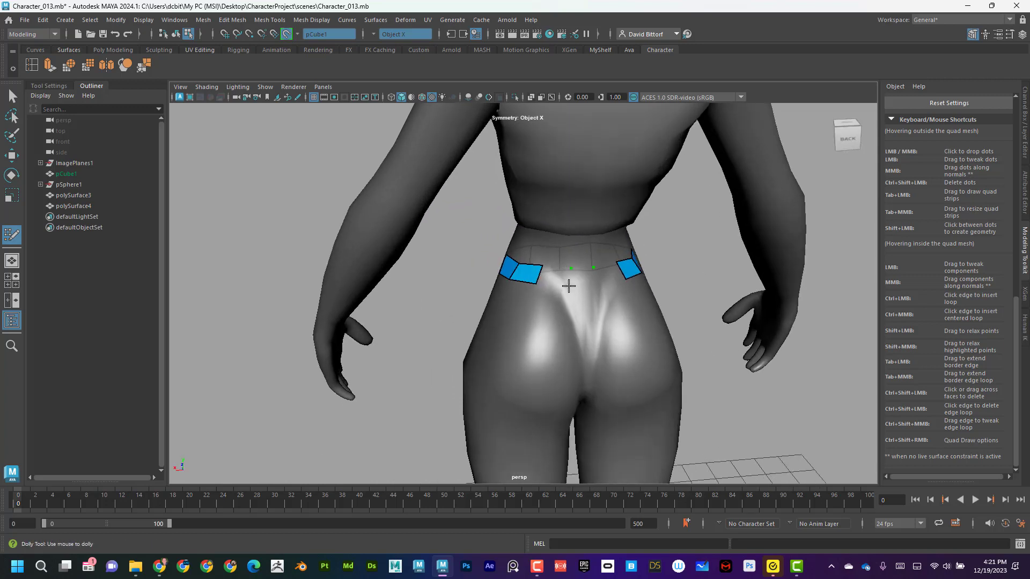
{"action": "left_click", "coordinate": [568, 286]}
{"action": "left_click", "coordinate": [557, 278], "text": "shift"}
{"action": "left_click", "coordinate": [582, 272], "text": "shift"}
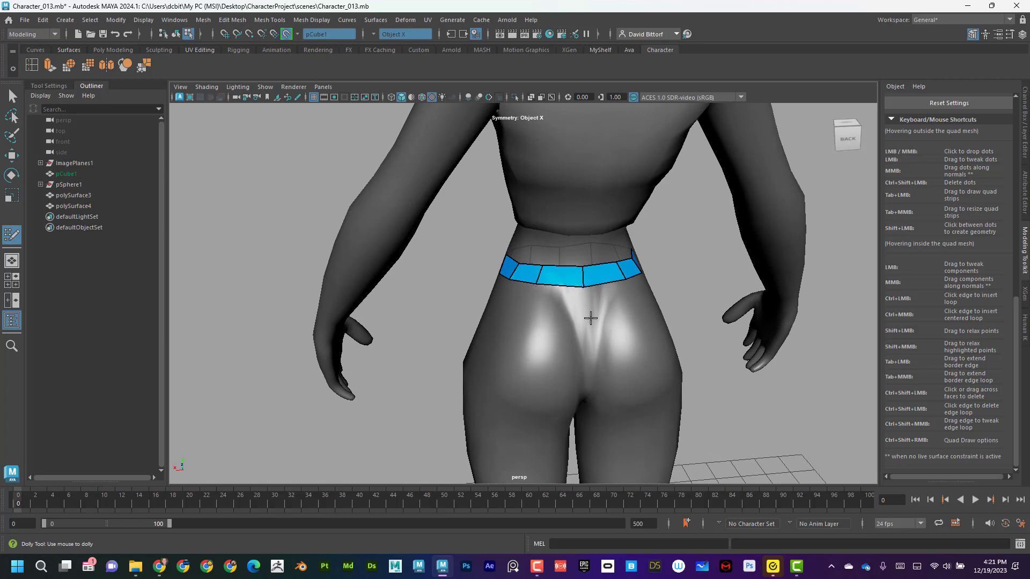
Start the leg-opening band by drawing two adjoining quads across the front of the upper thigh beside the crotch
{"action": "mouse_move", "coordinate": [591, 317]}
{"action": "left_mouse_down", "text": "alt"}
{"action": "mouse_move", "coordinate": [707, 315]}
{"action": "mouse_move", "coordinate": [573, 314]}
{"action": "mouse_move", "coordinate": [590, 321]}
{"action": "left_mouse_up", "text": "alt"}
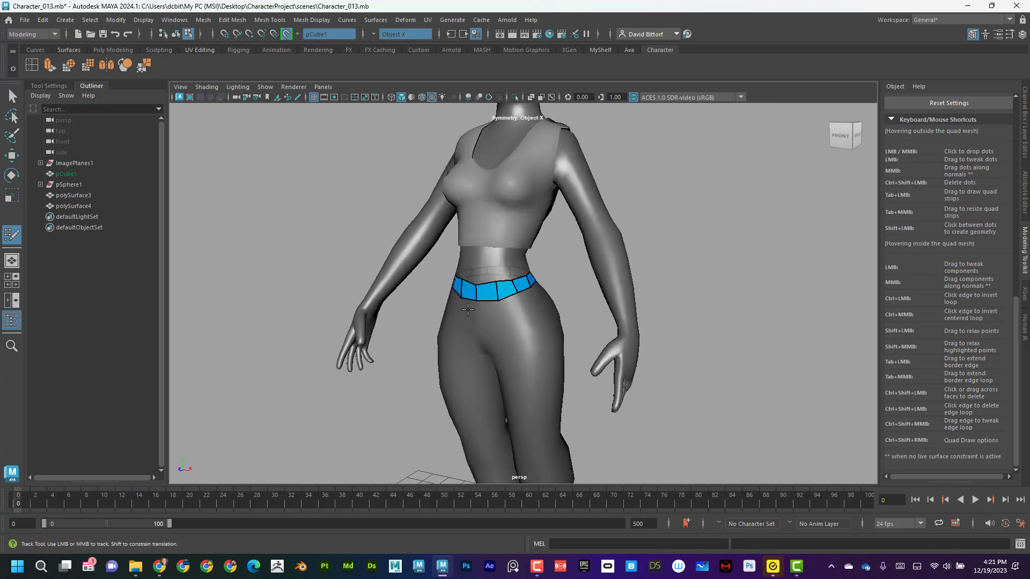
{"action": "scroll", "coordinate": [496, 313], "scroll_direction": "up", "scroll_amount": 3}
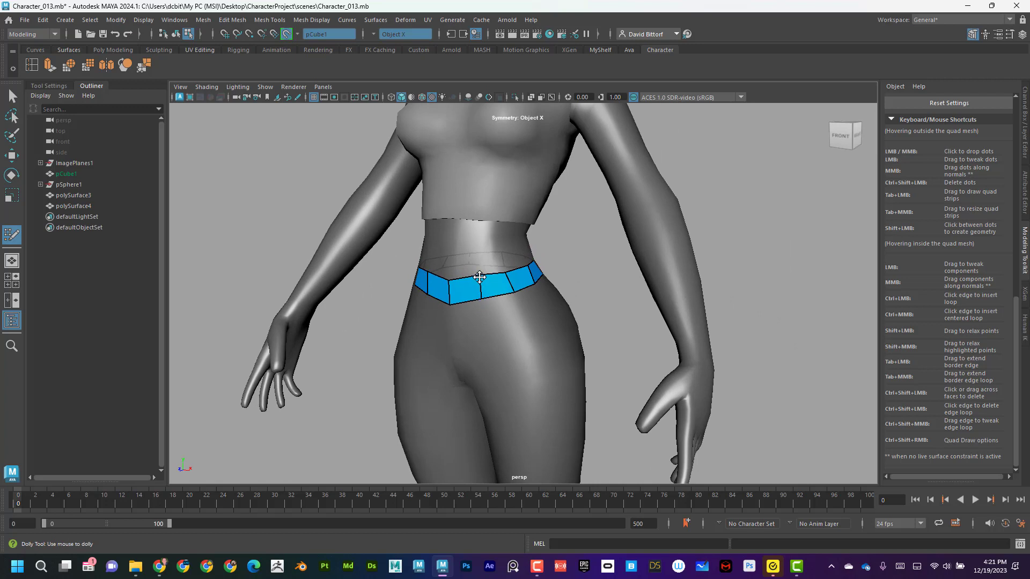
{"action": "left_click_drag", "start_coordinate": [479, 277], "coordinate": [536, 279], "text": "alt"}
{"action": "middle_click_drag", "start_coordinate": [567, 349], "coordinate": [567, 244], "text": "alt"}
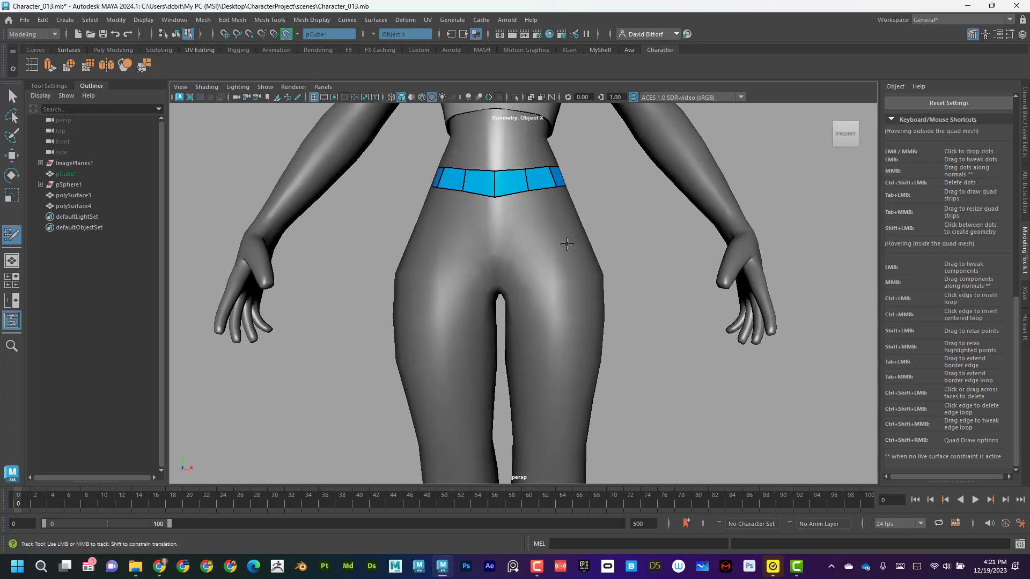
{"action": "left_click_drag", "start_coordinate": [567, 244], "coordinate": [497, 228], "text": "alt"}
{"action": "scroll", "coordinate": [552, 324], "scroll_direction": "up", "scroll_amount": 5}
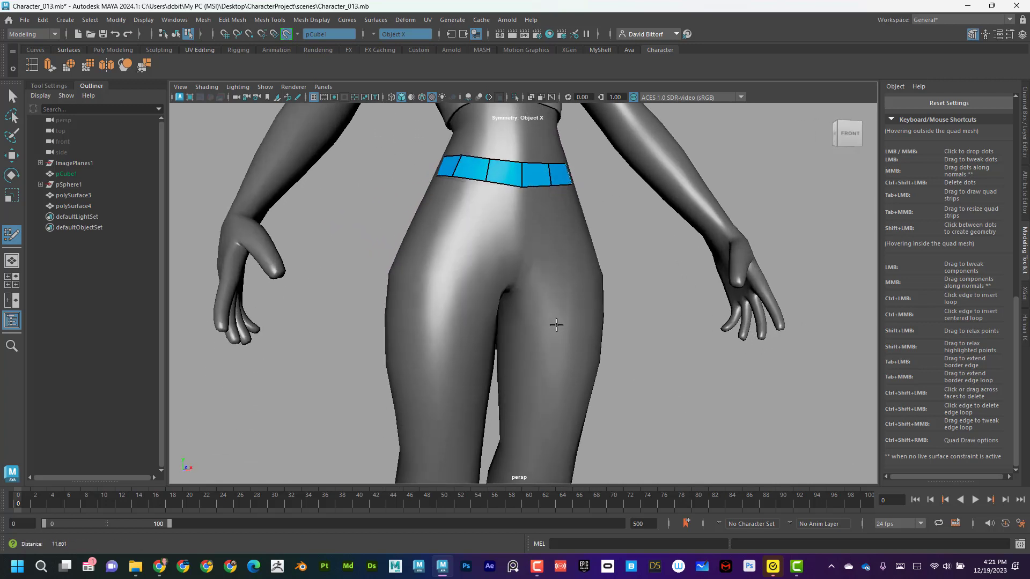
{"action": "left_click_drag", "start_coordinate": [533, 291], "coordinate": [511, 302], "text": "alt"}
{"action": "left_click", "coordinate": [519, 319]}
{"action": "left_click", "coordinate": [534, 291]}
{"action": "left_click", "coordinate": [549, 309]}
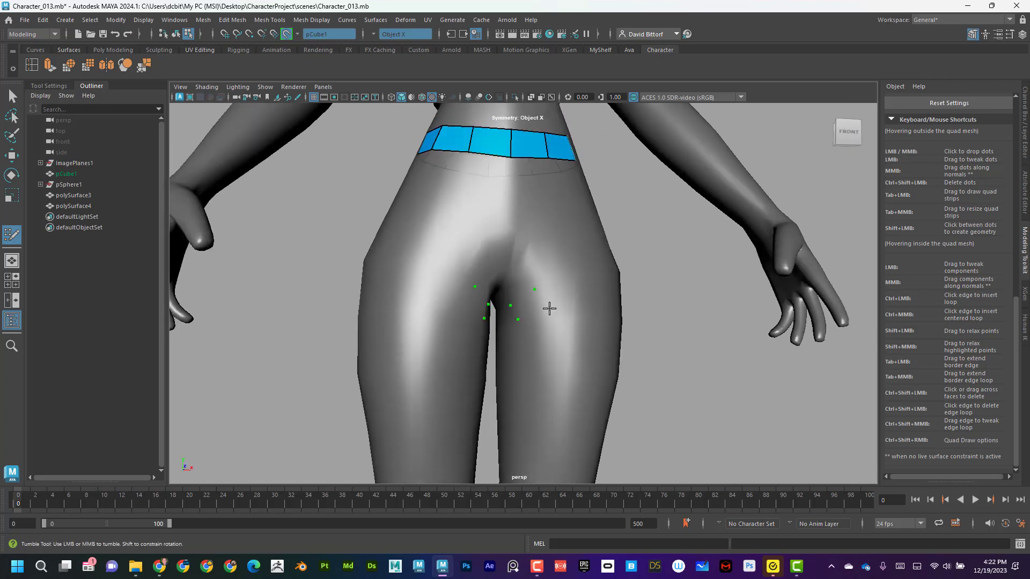
{"action": "left_click", "coordinate": [528, 307], "text": "shift"}
{"action": "left_click", "coordinate": [568, 295], "text": "shift"}
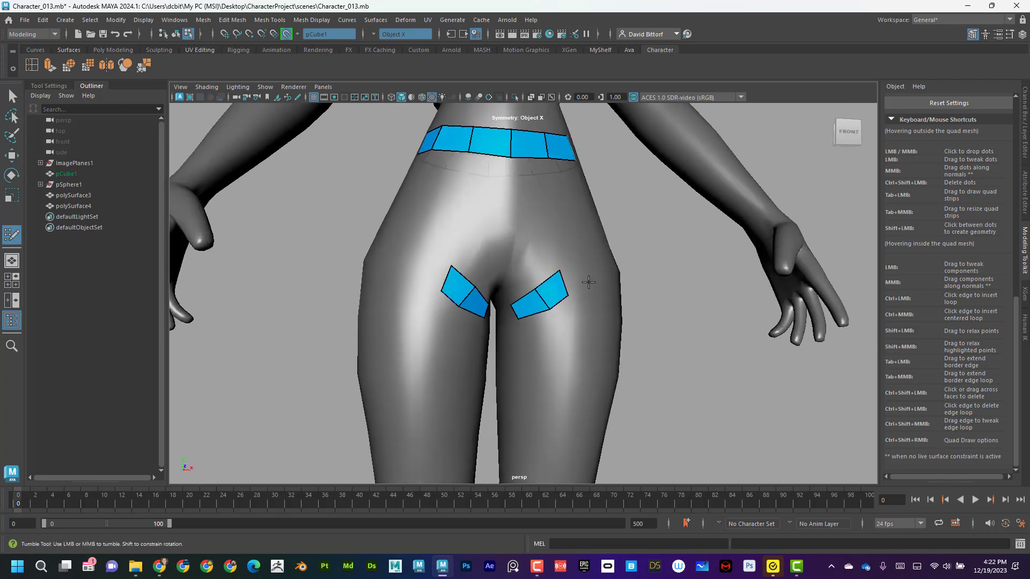
Continue the leg-opening band with quads around the outer hip and across the back of the thigh
{"action": "left_click_drag", "start_coordinate": [590, 280], "coordinate": [544, 299], "text": "alt"}
{"action": "left_click", "coordinate": [561, 290], "text": "shift"}
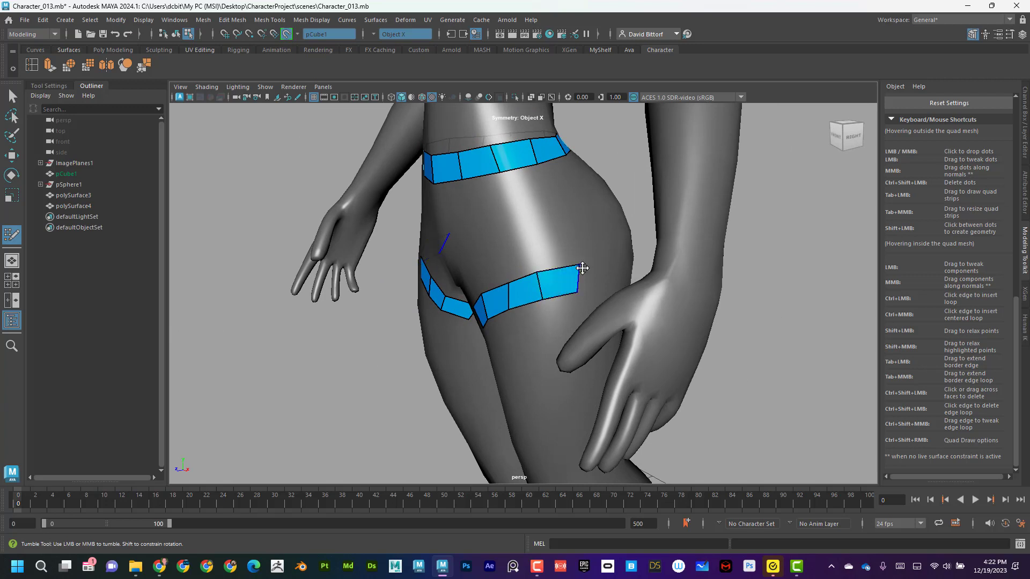
{"action": "left_click_drag", "start_coordinate": [582, 269], "coordinate": [514, 262], "text": "alt"}
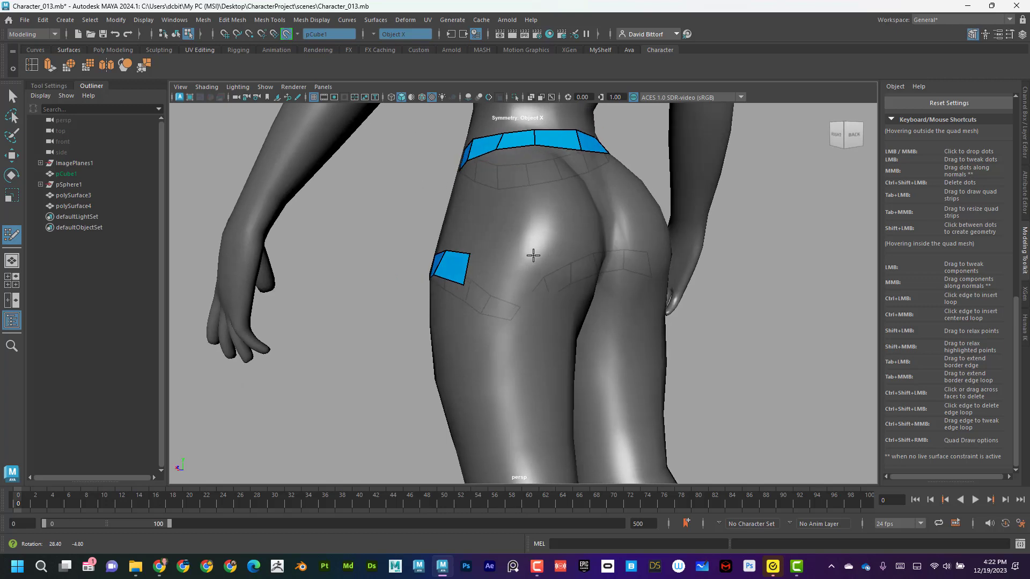
{"action": "left_click", "coordinate": [506, 291], "text": "shift"}
{"action": "left_click_drag", "start_coordinate": [552, 292], "coordinate": [513, 339], "text": "alt"}
{"action": "left_click", "coordinate": [489, 285], "text": "shift"}
{"action": "left_click", "coordinate": [504, 298], "text": "shift"}
{"action": "left_click", "coordinate": [524, 294], "text": "shift"}
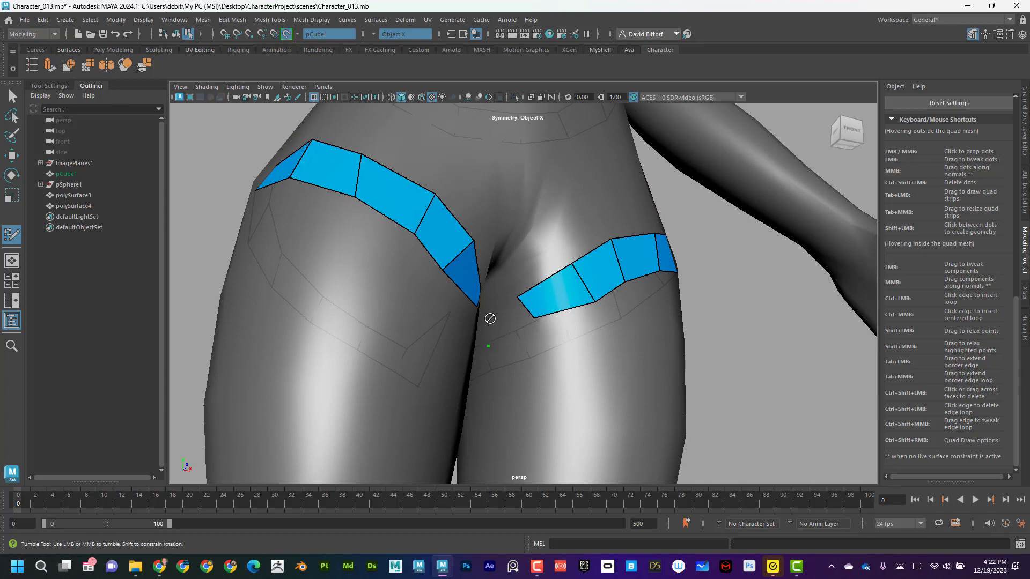
Close the leg-opening band with quads around the inner thigh
{"action": "mouse_move", "coordinate": [491, 320]}
{"action": "left_mouse_down", "text": "alt"}
{"action": "mouse_move", "coordinate": [640, 273]}
{"action": "mouse_move", "coordinate": [687, 290]}
{"action": "mouse_move", "coordinate": [526, 321]}
{"action": "mouse_move", "coordinate": [542, 322]}
{"action": "mouse_move", "coordinate": [542, 288]}
{"action": "left_mouse_up", "text": "alt"}
{"action": "right_click_drag", "start_coordinate": [542, 287], "coordinate": [370, 283], "text": "alt"}
{"action": "left_click_drag", "start_coordinate": [533, 267], "coordinate": [386, 275], "text": "alt"}
{"action": "left_click_drag", "start_coordinate": [388, 240], "coordinate": [502, 234], "text": "alt"}
Build a centre strip of two quad rows down from the front waistband, narrowing its outer vertices toward the middle
{"action": "scroll", "coordinate": [502, 233], "scroll_direction": "up", "scroll_amount": 2}
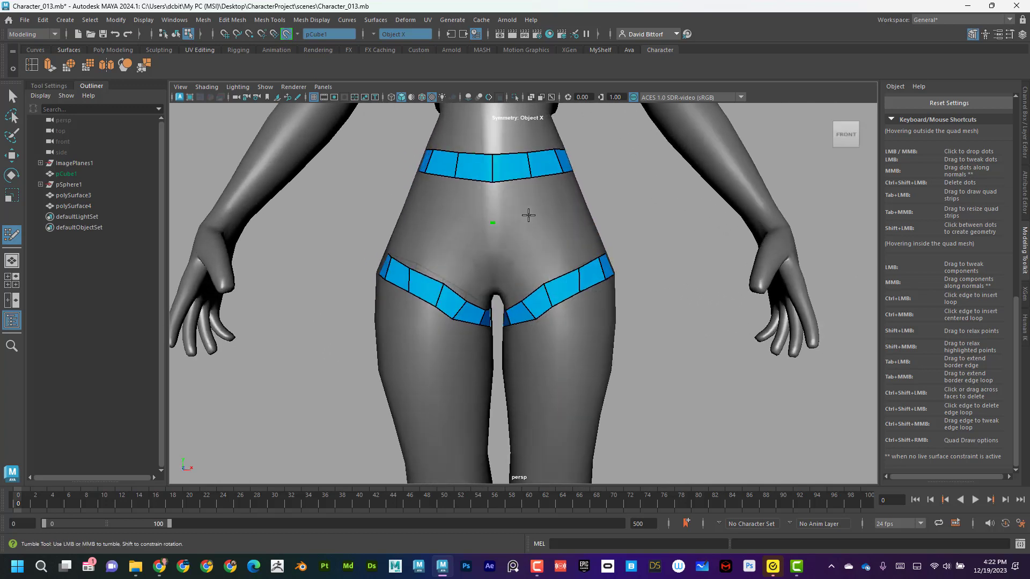
{"action": "left_click", "coordinate": [512, 204], "text": "shift"}
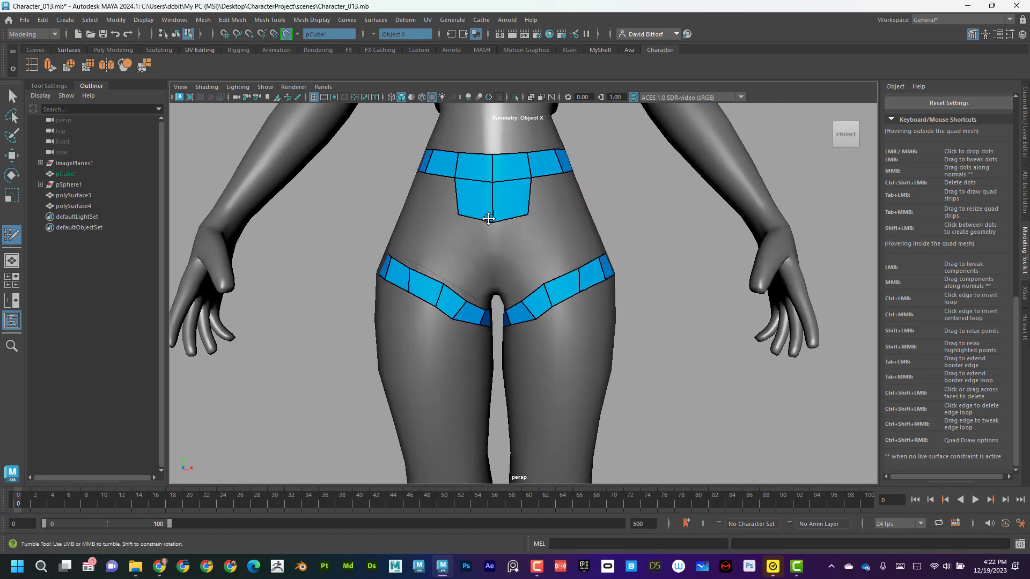
{"action": "left_click_drag", "start_coordinate": [461, 214], "coordinate": [471, 219]}
{"action": "left_click_drag", "start_coordinate": [456, 178], "coordinate": [471, 180]}
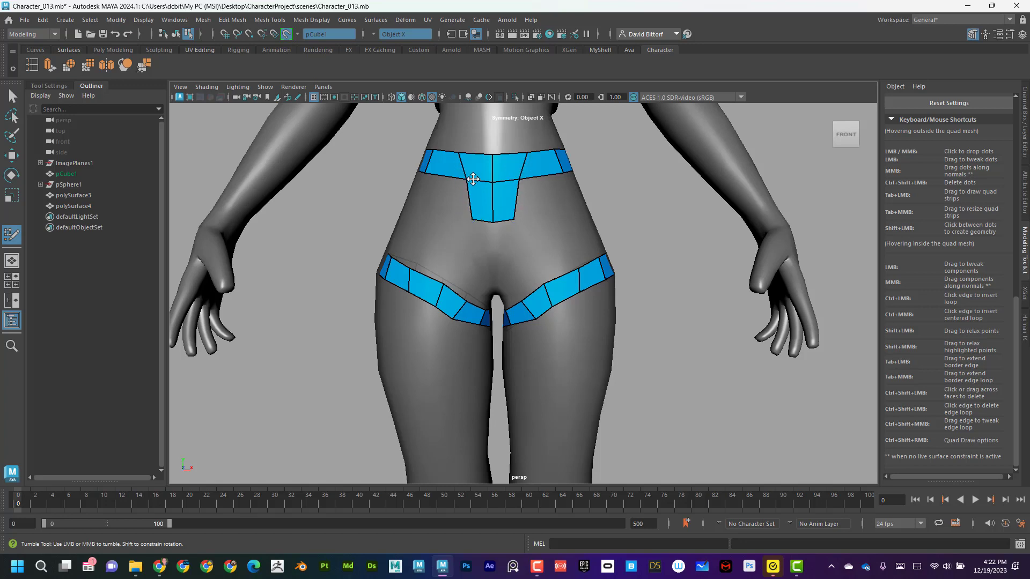
{"action": "left_click_drag", "start_coordinate": [472, 220], "coordinate": [475, 222]}
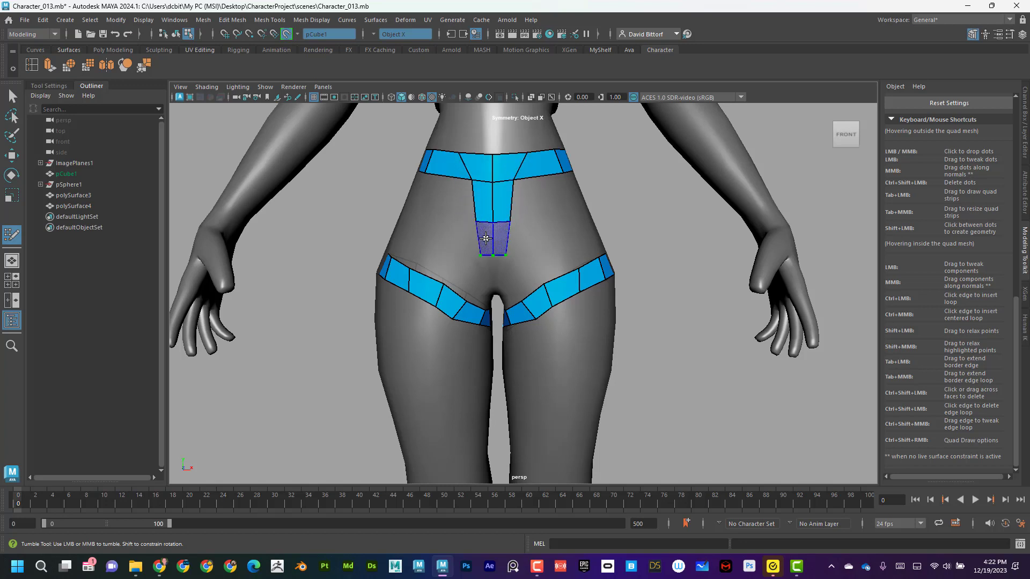
{"action": "left_click", "coordinate": [489, 244], "text": "shift"}
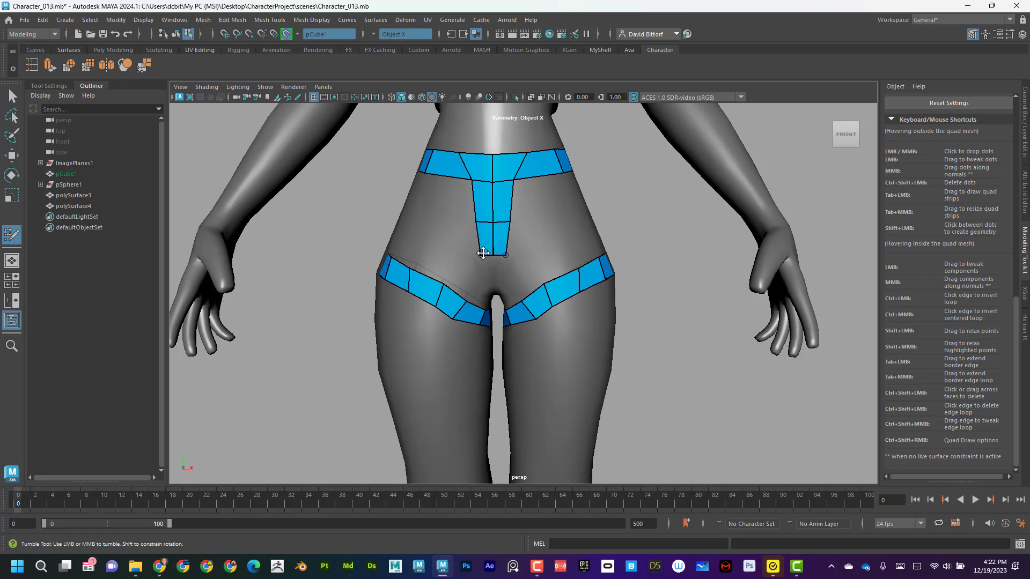
Extend the front centre strip with another pair of quads down toward the crotch
{"action": "left_click_drag", "start_coordinate": [490, 273], "coordinate": [494, 251], "text": "alt"}
{"action": "right_click_drag", "start_coordinate": [494, 251], "coordinate": [523, 260], "text": "alt"}
{"action": "middle_click_drag", "start_coordinate": [464, 214], "coordinate": [475, 246], "text": "alt"}
{"action": "right_click_drag", "start_coordinate": [475, 246], "coordinate": [520, 272], "text": "alt"}
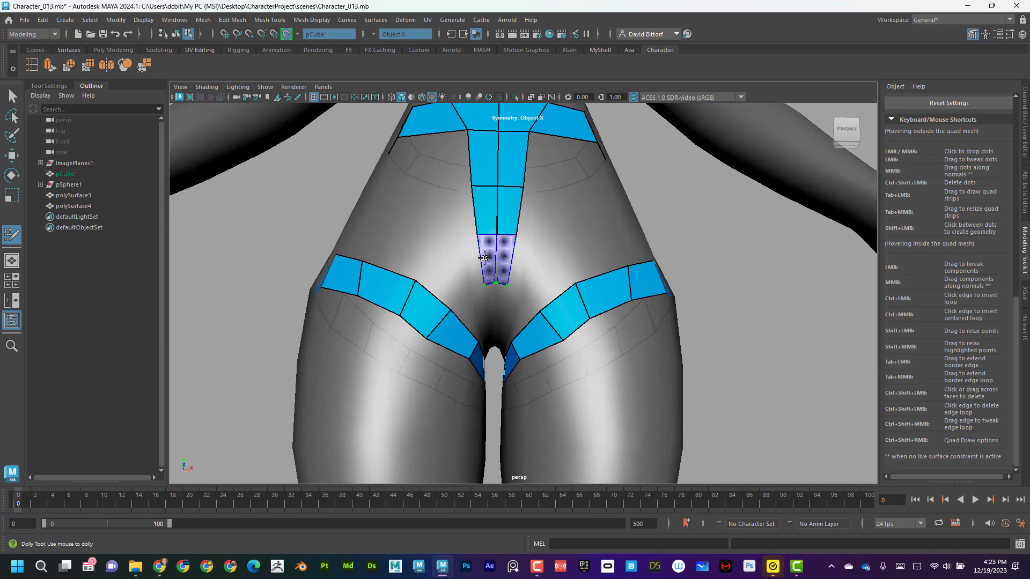
{"action": "left_click", "coordinate": [484, 258], "text": "shift"}
Add the next pair of quads running under the crotch and undo the misdrawn face
{"action": "mouse_move", "coordinate": [485, 304]}
{"action": "left_mouse_down", "text": "alt"}
{"action": "mouse_move", "coordinate": [507, 264]}
{"action": "mouse_move", "coordinate": [479, 261]}
{"action": "mouse_move", "coordinate": [490, 314]}
{"action": "left_mouse_up", "text": "alt"}
{"action": "scroll", "coordinate": [512, 295], "scroll_direction": "up", "scroll_amount": 2}
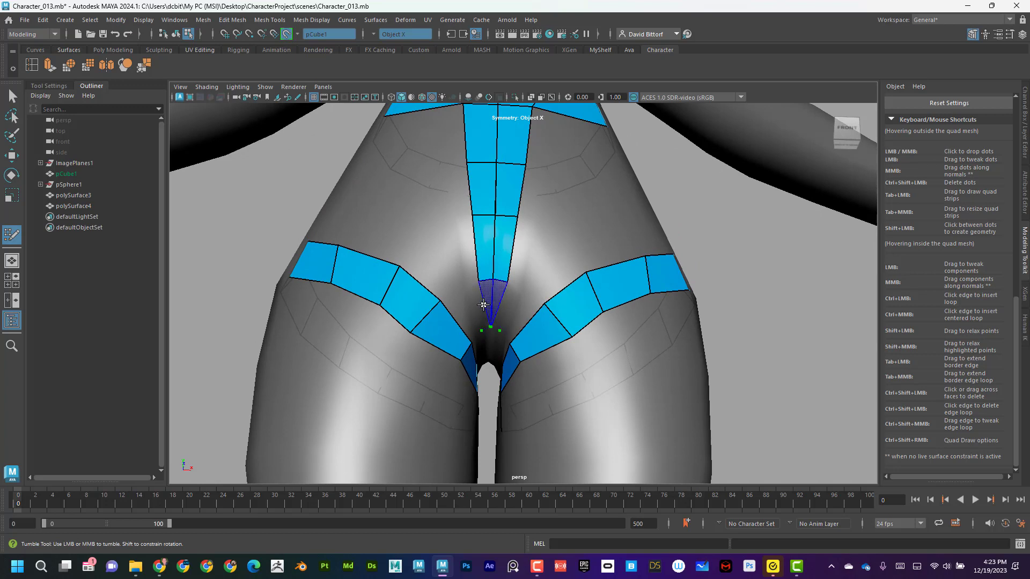
{"action": "left_click", "coordinate": [485, 301], "text": "shift"}
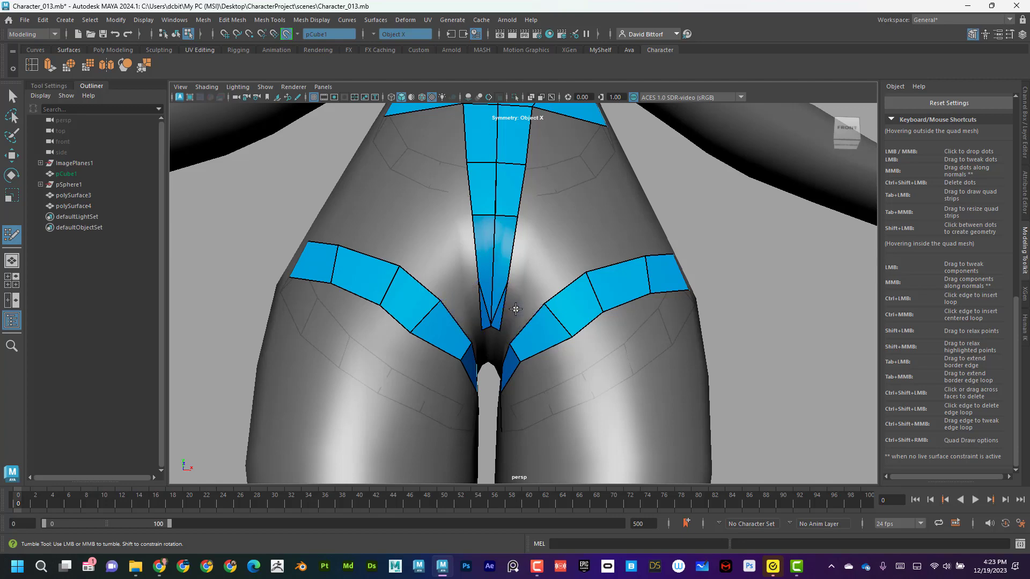
{"action": "key", "text": "ctrl+z"}
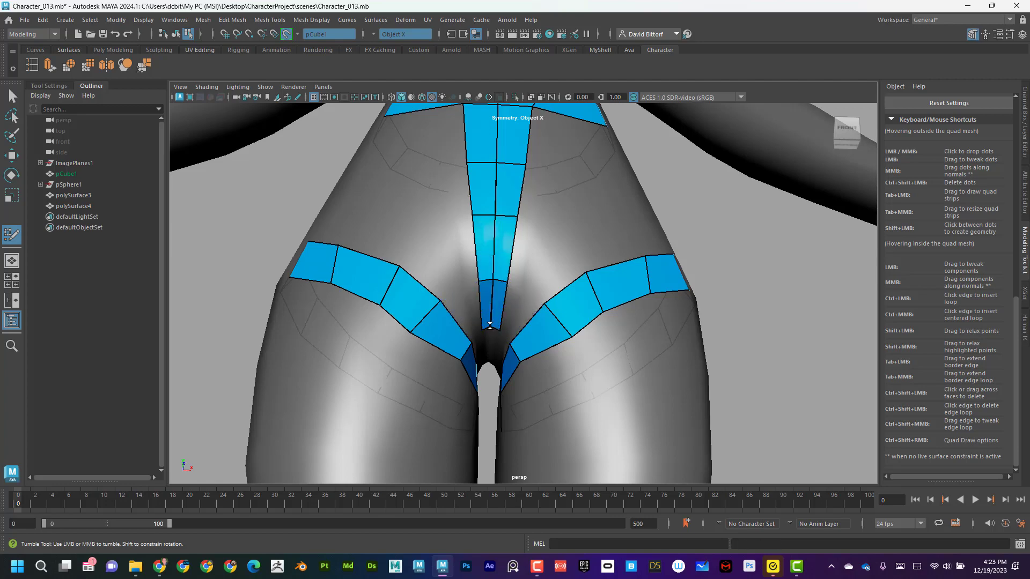
Continue the centre strip under the crotch with two pairs of quads joined to the front section
{"action": "left_click_drag", "start_coordinate": [584, 269], "coordinate": [342, 253], "text": "alt"}
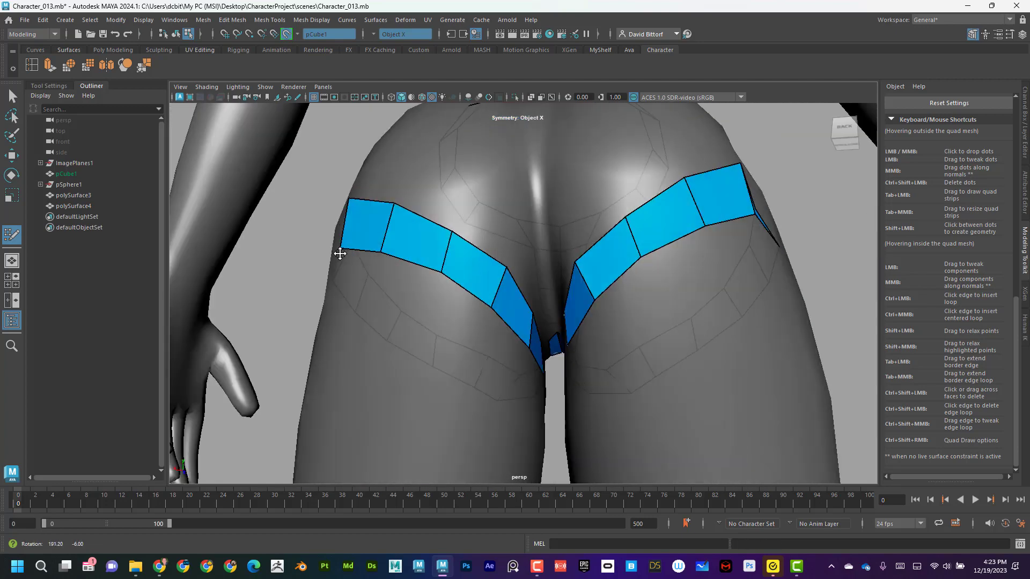
{"action": "left_click_drag", "start_coordinate": [537, 276], "coordinate": [556, 280], "text": "alt"}
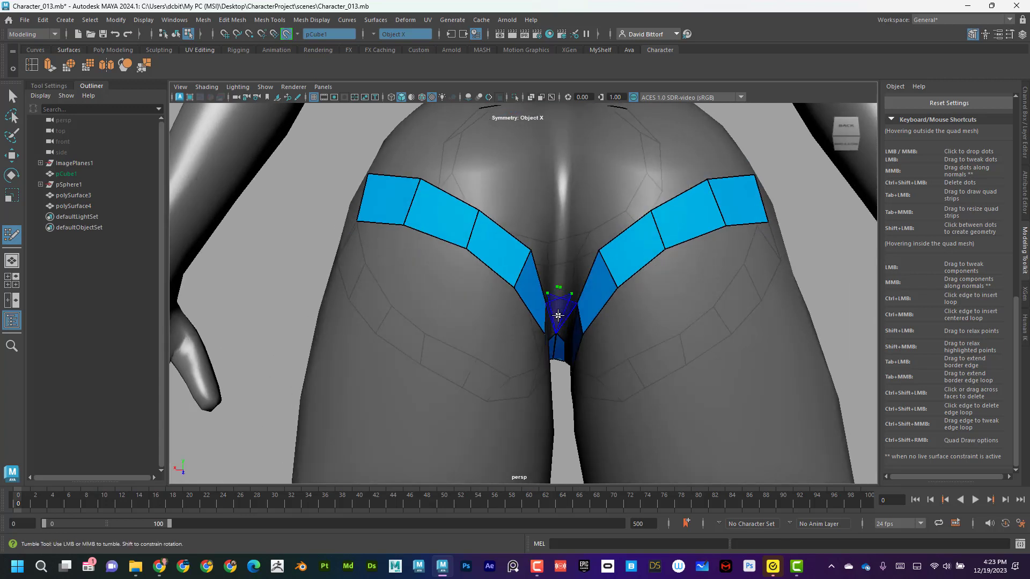
{"action": "mouse_move", "coordinate": [572, 298]}
{"action": "right_mouse_down", "text": "alt"}
{"action": "mouse_move", "coordinate": [554, 283]}
{"action": "mouse_move", "coordinate": [618, 290]}
{"action": "right_mouse_up", "text": "alt"}
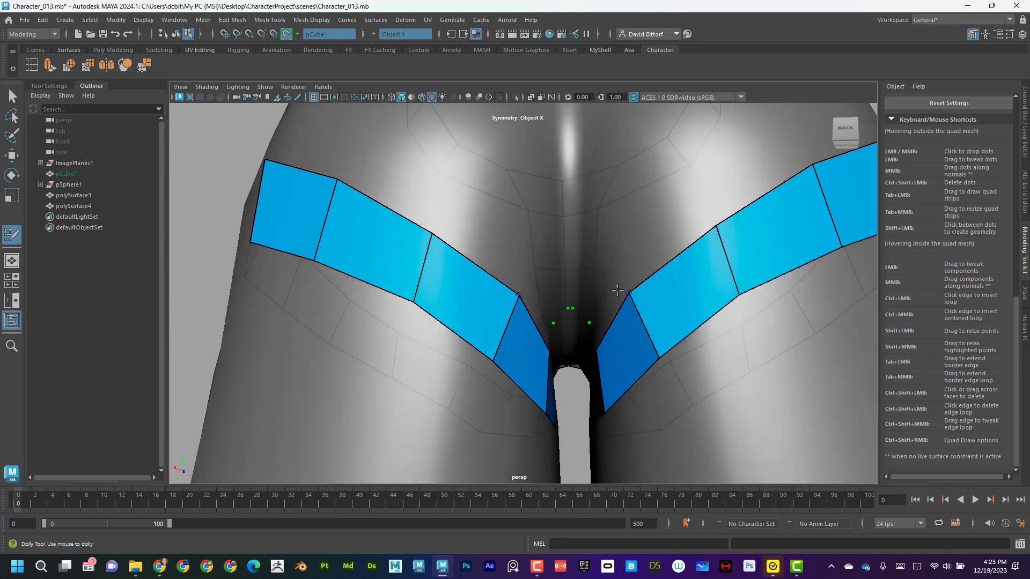
{"action": "mouse_move", "coordinate": [617, 291]}
{"action": "left_mouse_down", "text": "alt"}
{"action": "mouse_move", "coordinate": [591, 256]}
{"action": "mouse_move", "coordinate": [580, 284]}
{"action": "left_mouse_up", "text": "alt"}
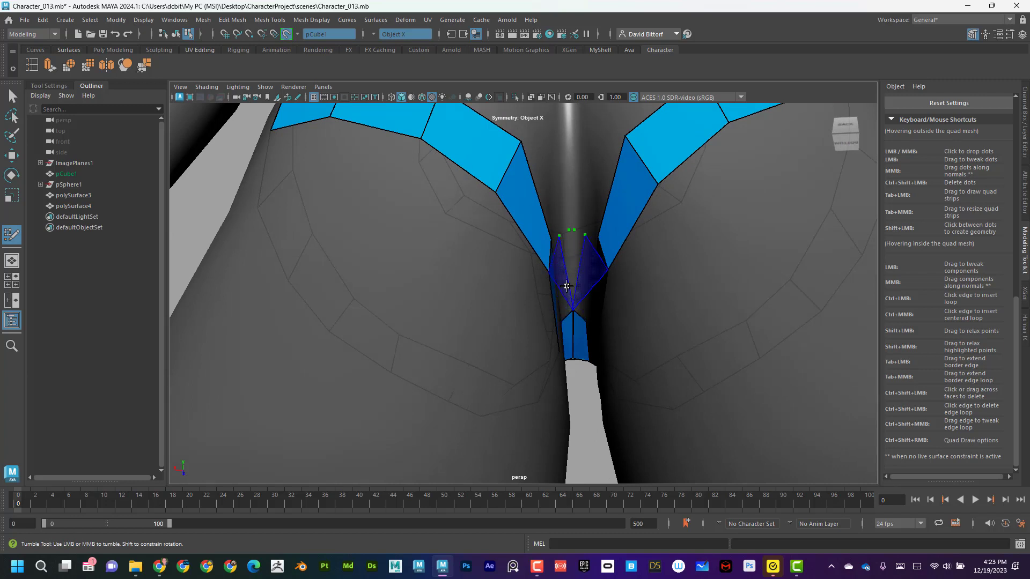
{"action": "left_click_drag", "start_coordinate": [570, 260], "coordinate": [581, 227], "text": "alt"}
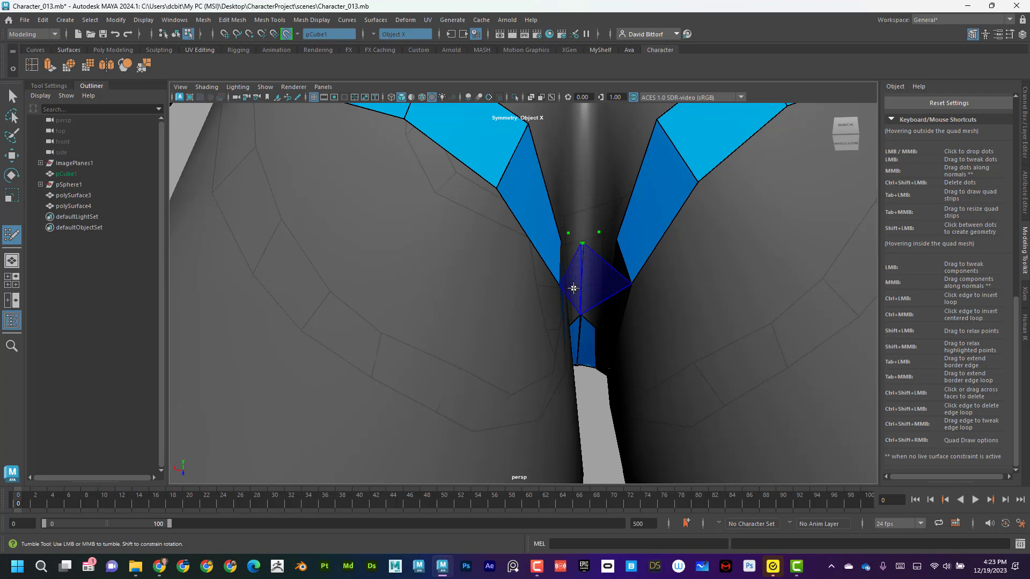
{"action": "left_click_drag", "start_coordinate": [578, 274], "coordinate": [588, 268], "text": "alt"}
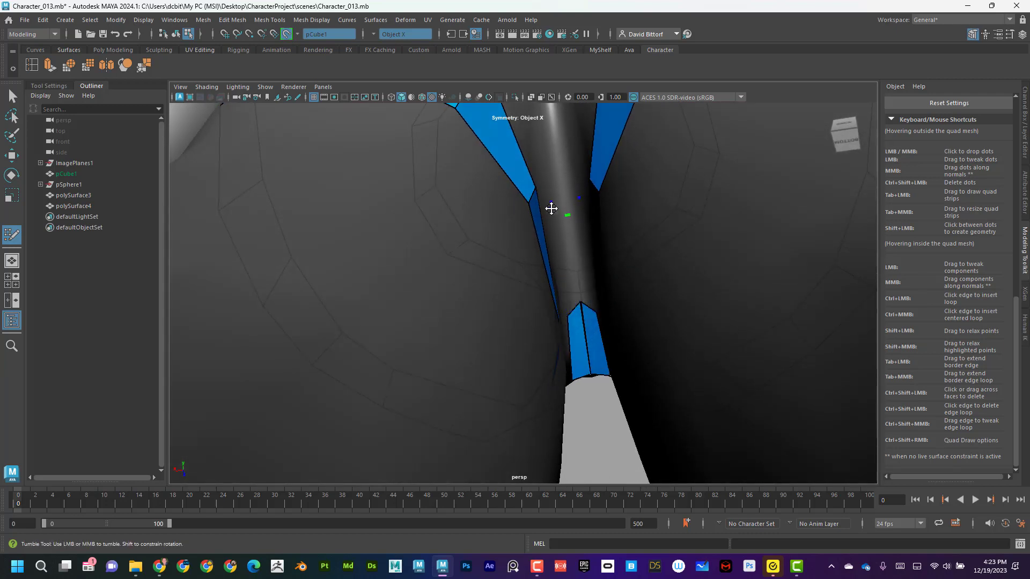
{"action": "left_click", "coordinate": [555, 231]}
{"action": "left_click_drag", "start_coordinate": [560, 237], "coordinate": [560, 246]}
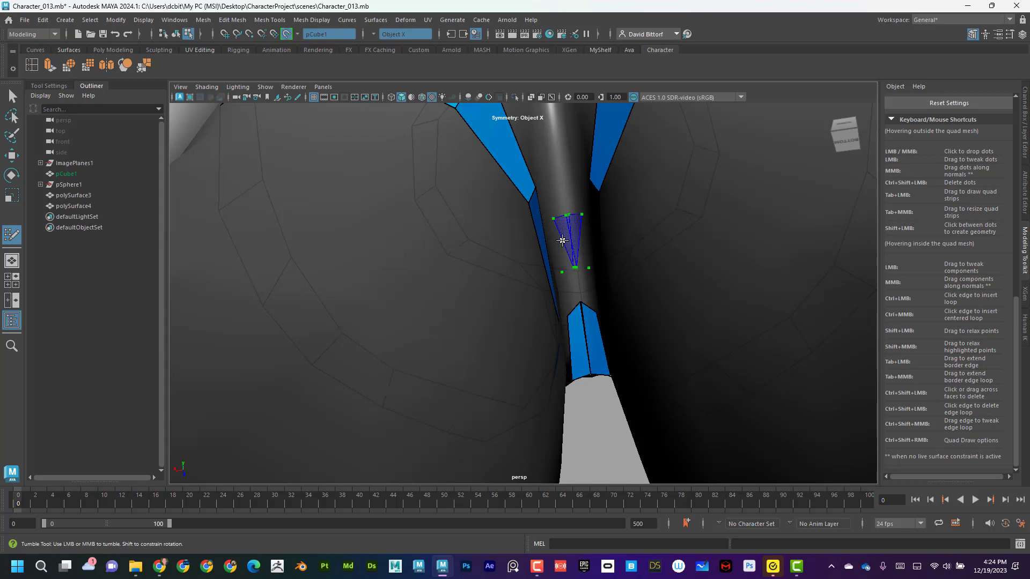
{"action": "left_click", "coordinate": [562, 242], "text": "shift"}
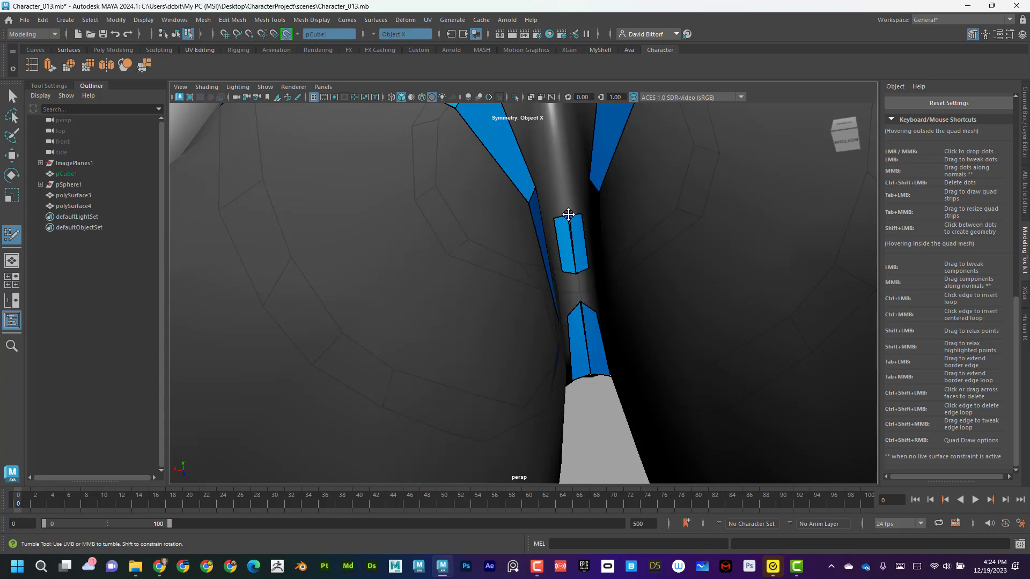
{"action": "left_click", "coordinate": [569, 290], "text": "shift"}
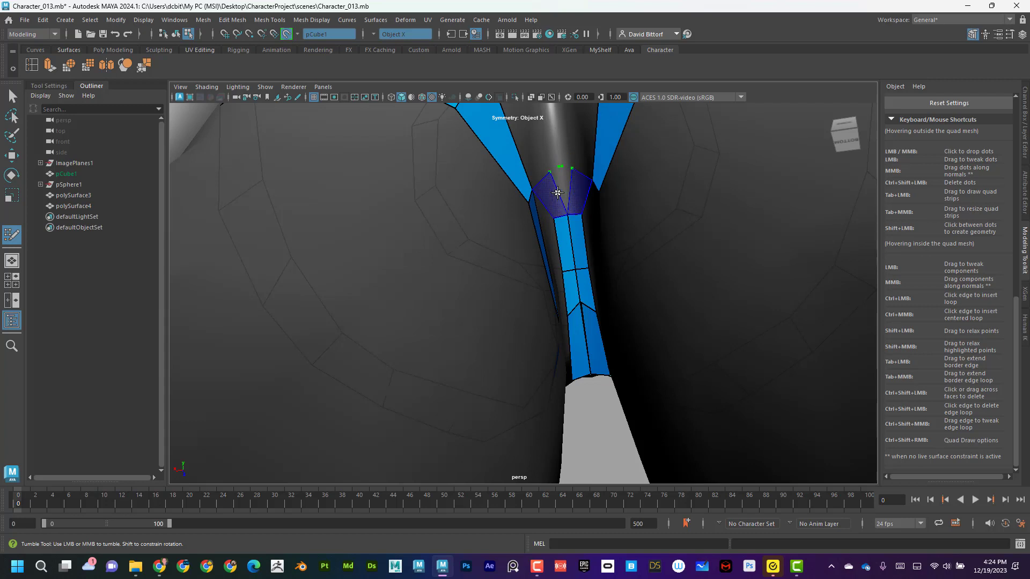
Extend the strip behind the crotch with two more pairs of quads between the buttocks, adjusting their upper vertices
{"action": "left_click", "coordinate": [559, 188], "text": "shift"}
{"action": "left_click_drag", "start_coordinate": [551, 170], "coordinate": [543, 135]}
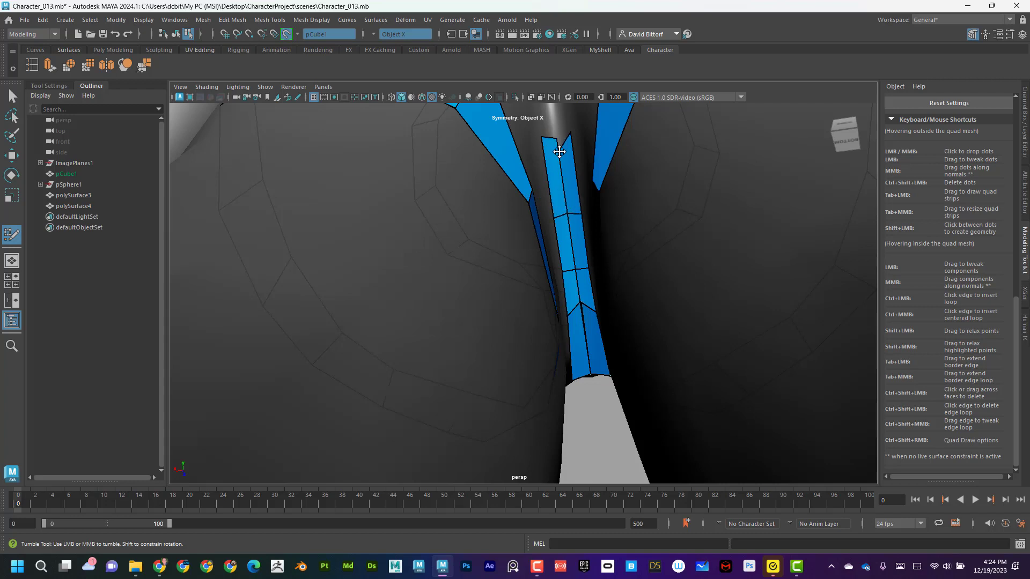
{"action": "left_click_drag", "start_coordinate": [637, 212], "coordinate": [586, 295], "text": "alt"}
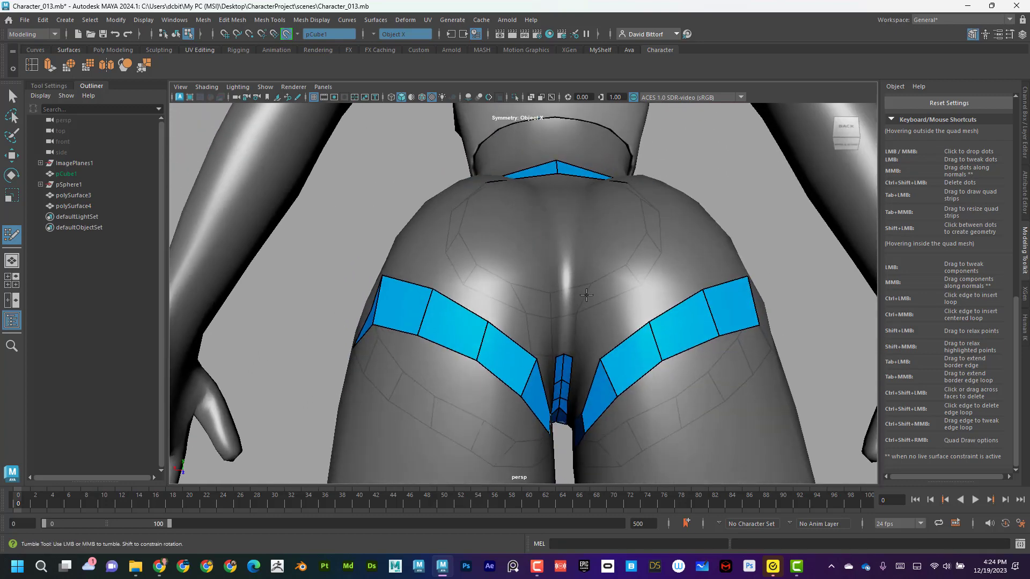
{"action": "left_click", "coordinate": [551, 304]}
{"action": "left_click", "coordinate": [557, 327], "text": "shift"}
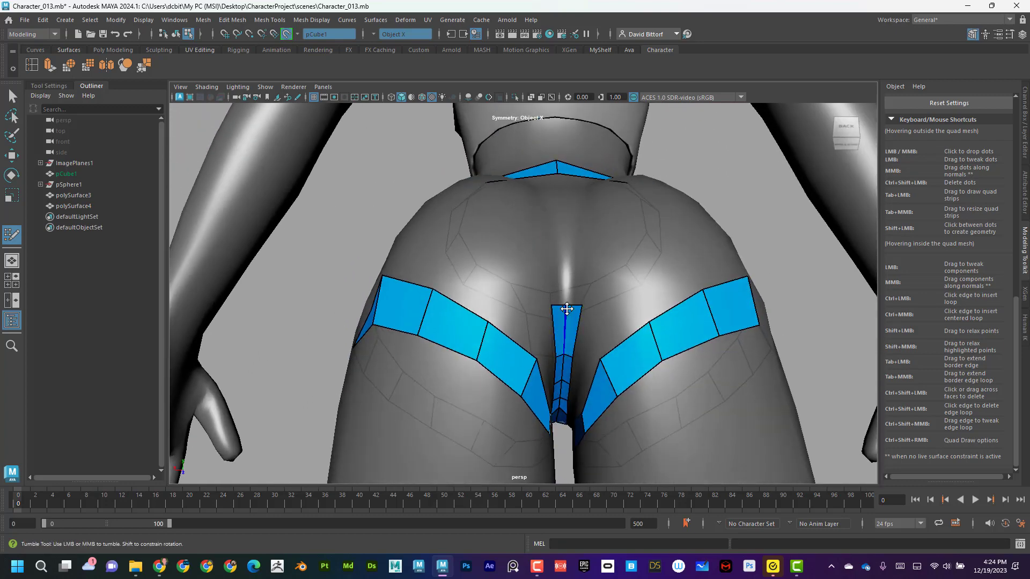
{"action": "left_click_drag", "start_coordinate": [567, 304], "coordinate": [570, 307]}
Build three more pairs of quads up the middle of the back toward the rear waistband
{"action": "left_click_drag", "start_coordinate": [617, 270], "coordinate": [545, 299], "text": "alt"}
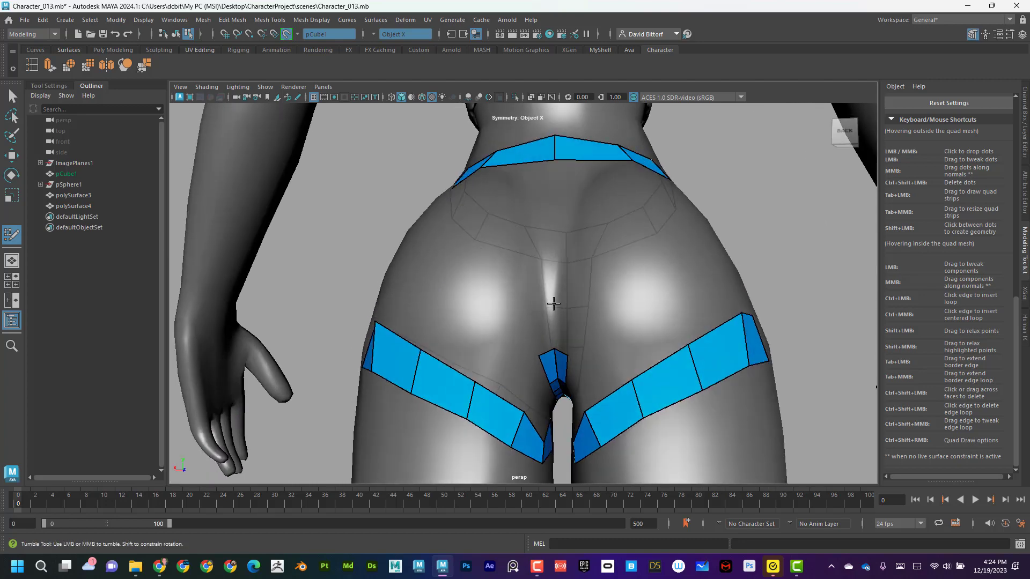
{"action": "left_click", "coordinate": [541, 314], "text": "shift"}
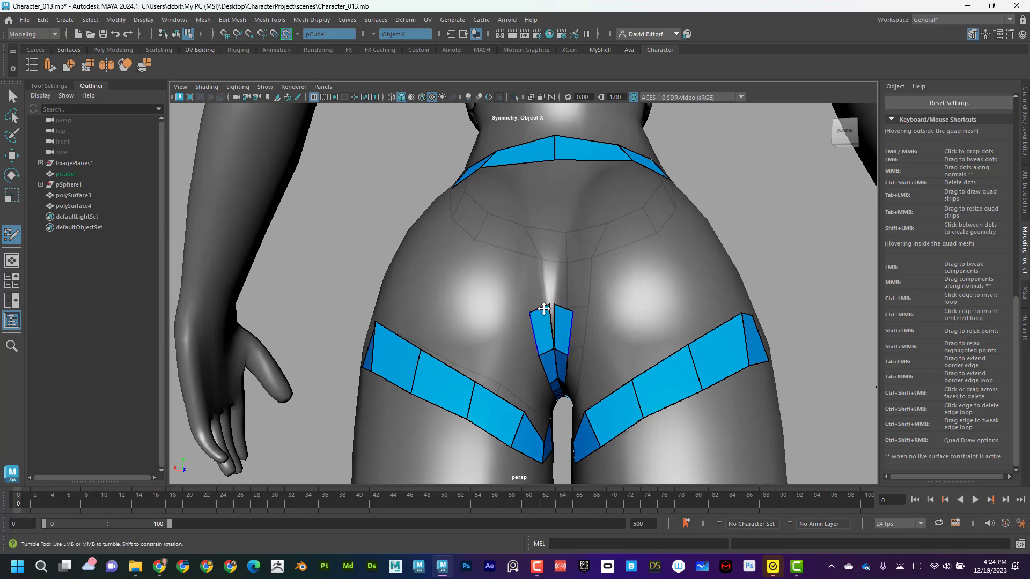
{"action": "left_click_drag", "start_coordinate": [578, 270], "coordinate": [572, 281], "text": "alt"}
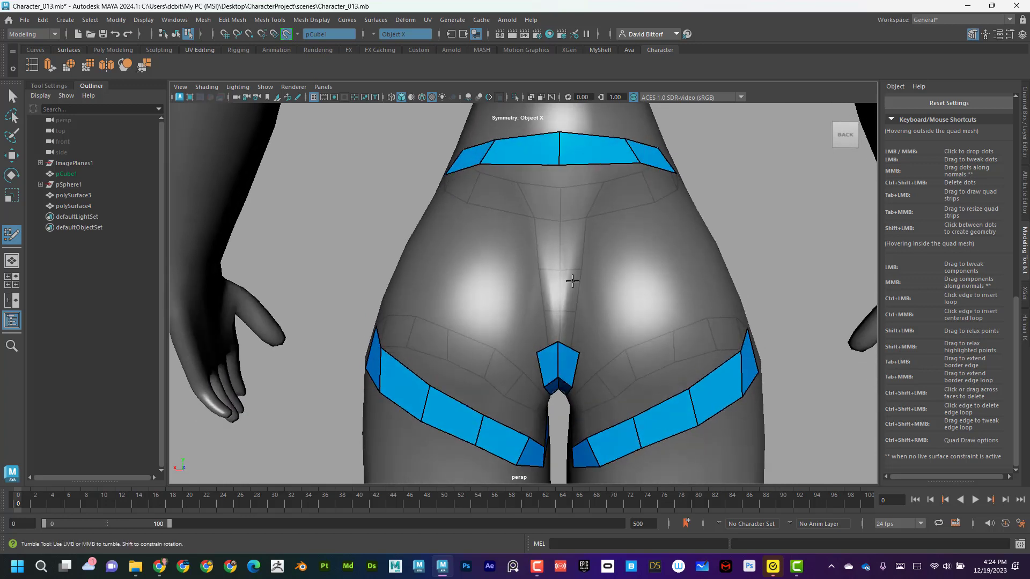
{"action": "left_click", "coordinate": [585, 271], "text": "shift"}
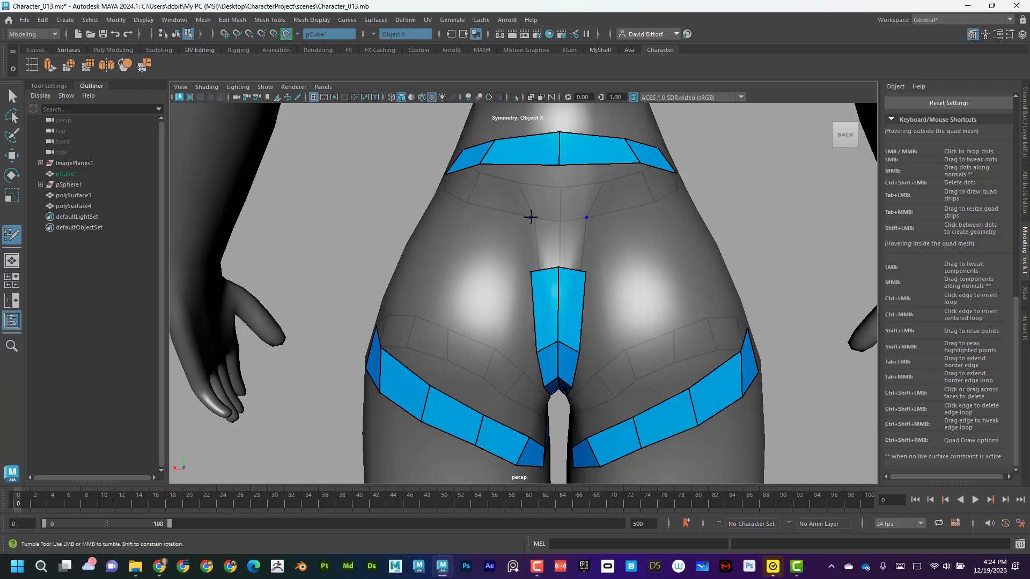
{"action": "left_click", "coordinate": [558, 226], "text": "shift"}
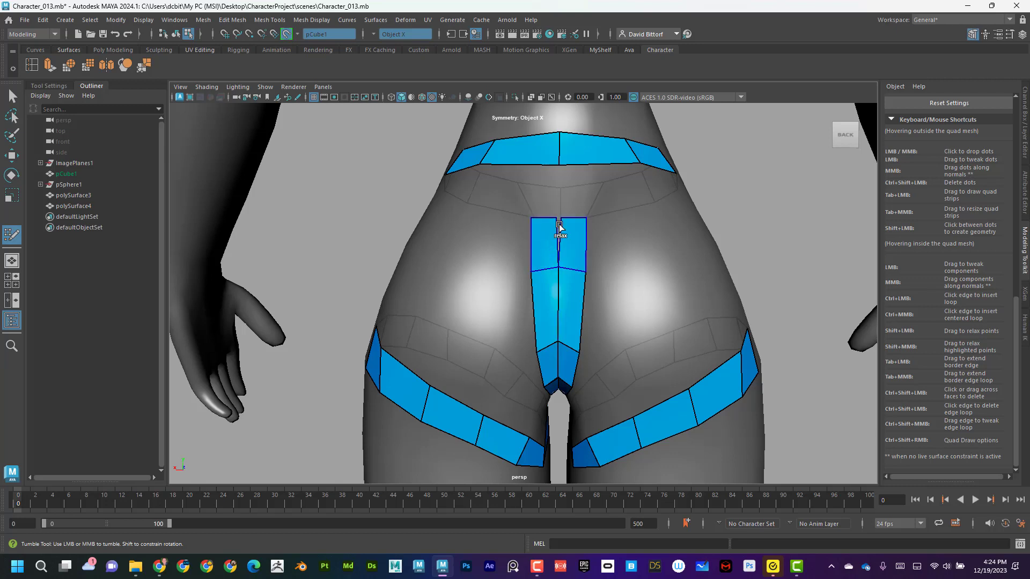
Split the rear waistband on both sides of its centre and bridge the back strip to it with quads
{"action": "left_click_drag", "start_coordinate": [557, 221], "coordinate": [555, 379], "text": "alt"}
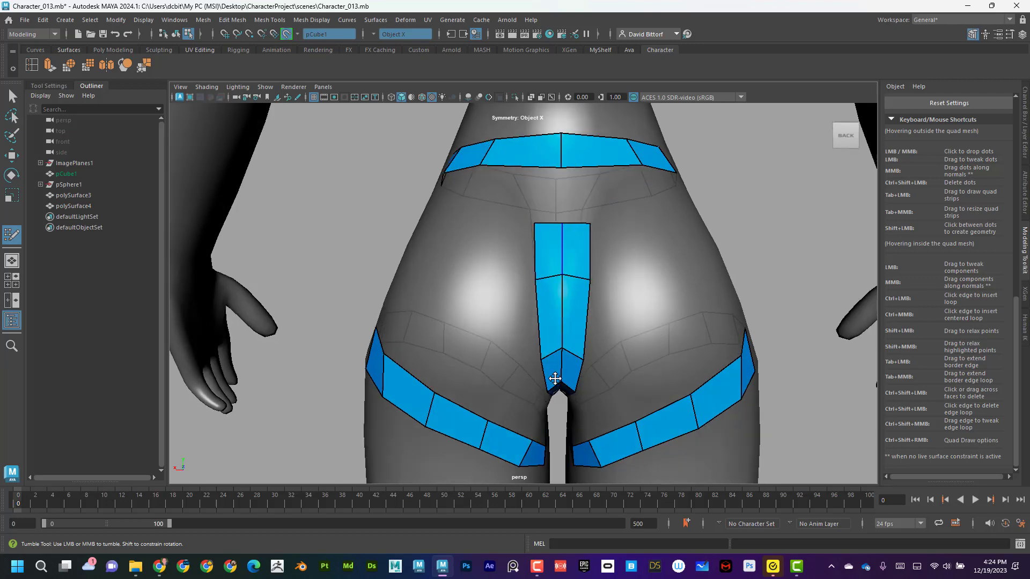
{"action": "middle_click_drag", "start_coordinate": [560, 394], "coordinate": [542, 260], "text": "alt"}
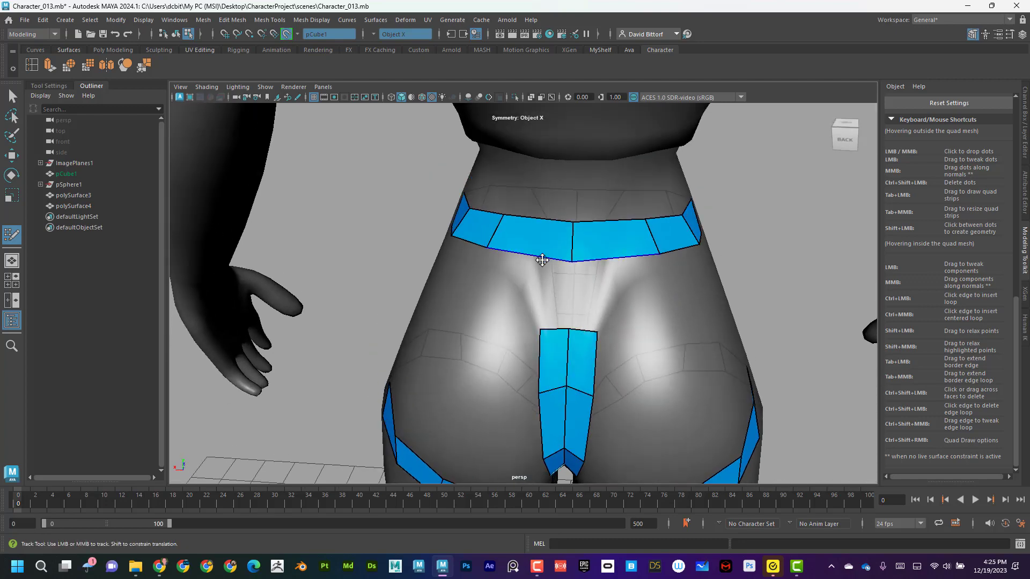
{"action": "left_click", "coordinate": [552, 292], "text": "shift"}
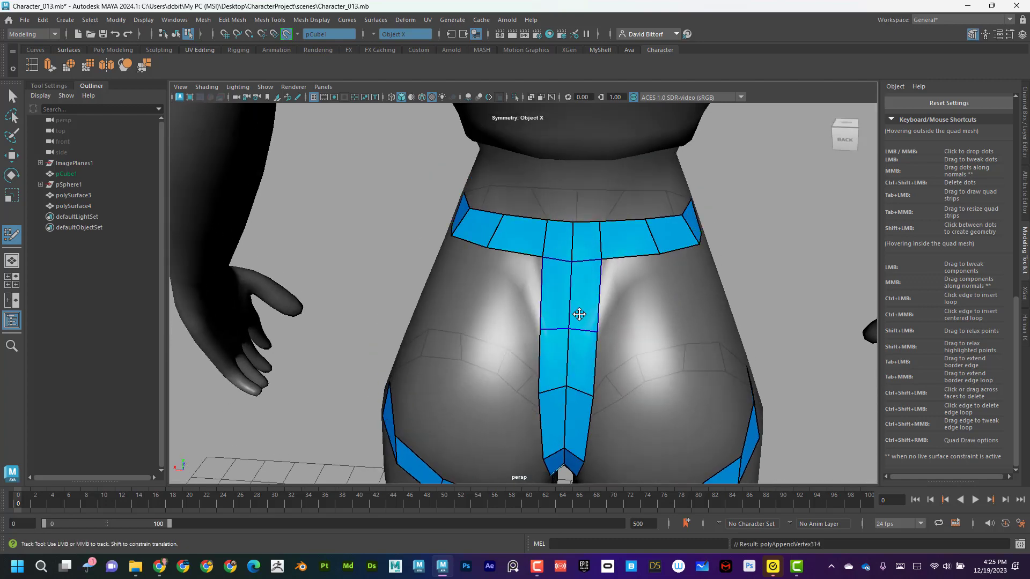
Fill the gap between the crotch strip and the inner leg-opening band with quads on the front side
{"action": "right_click_drag", "start_coordinate": [552, 295], "coordinate": [493, 327], "text": "alt"}
{"action": "left_click_drag", "start_coordinate": [492, 327], "coordinate": [584, 303], "text": "alt"}
{"action": "right_click_drag", "start_coordinate": [585, 303], "coordinate": [706, 315], "text": "alt"}
{"action": "left_click", "coordinate": [557, 318], "text": "shift"}
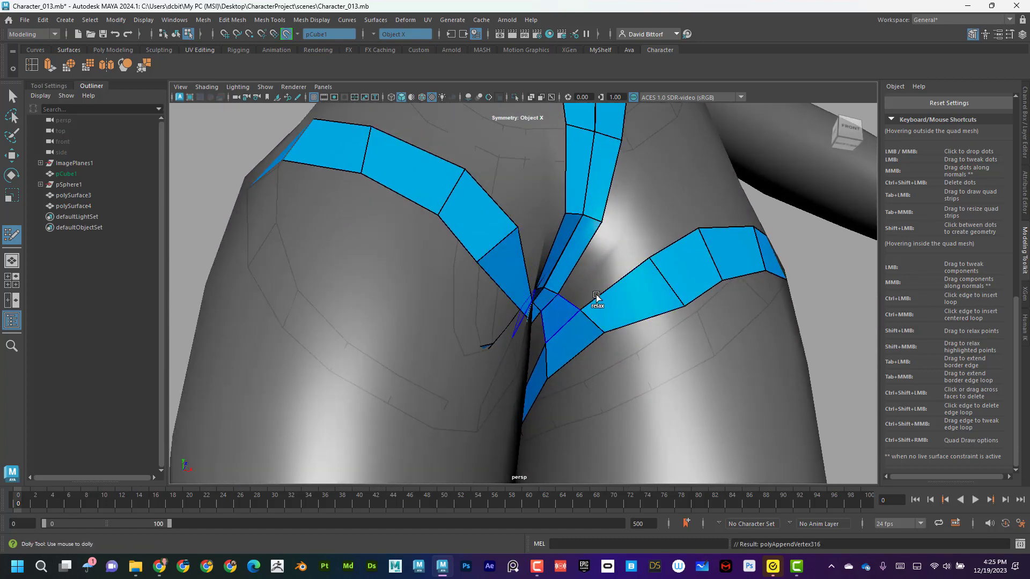
{"action": "left_click", "coordinate": [598, 272], "text": "shift"}
Insert an edge across the rear leg-opening band near the crotch and fill quads between the band and centre strip
{"action": "left_click_drag", "start_coordinate": [561, 301], "coordinate": [466, 352], "text": "alt"}
{"action": "right_click_drag", "start_coordinate": [466, 352], "coordinate": [496, 342], "text": "alt"}
{"action": "left_click", "coordinate": [505, 331], "text": "shift"}
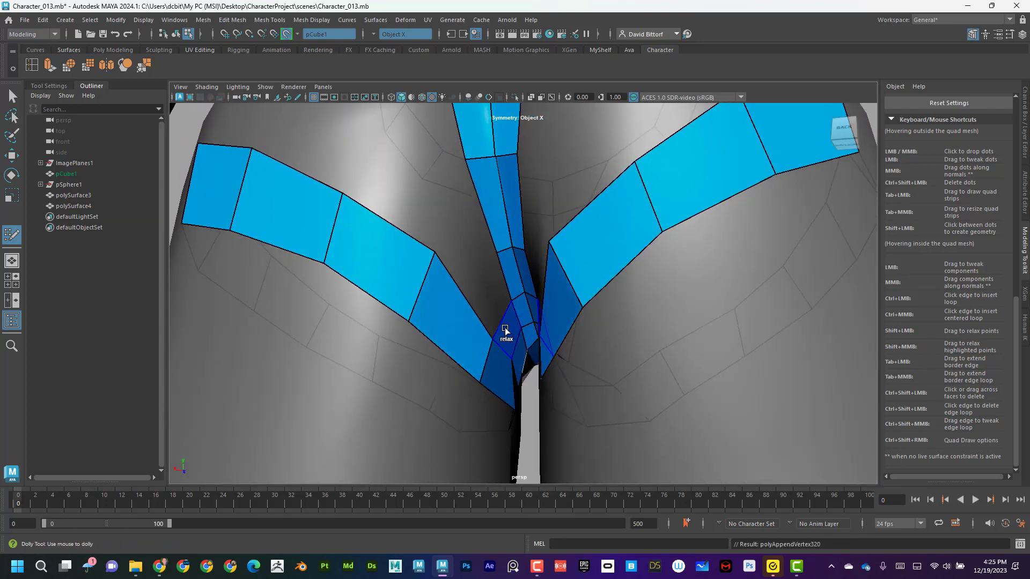
{"action": "left_click", "coordinate": [460, 295], "text": "shift"}
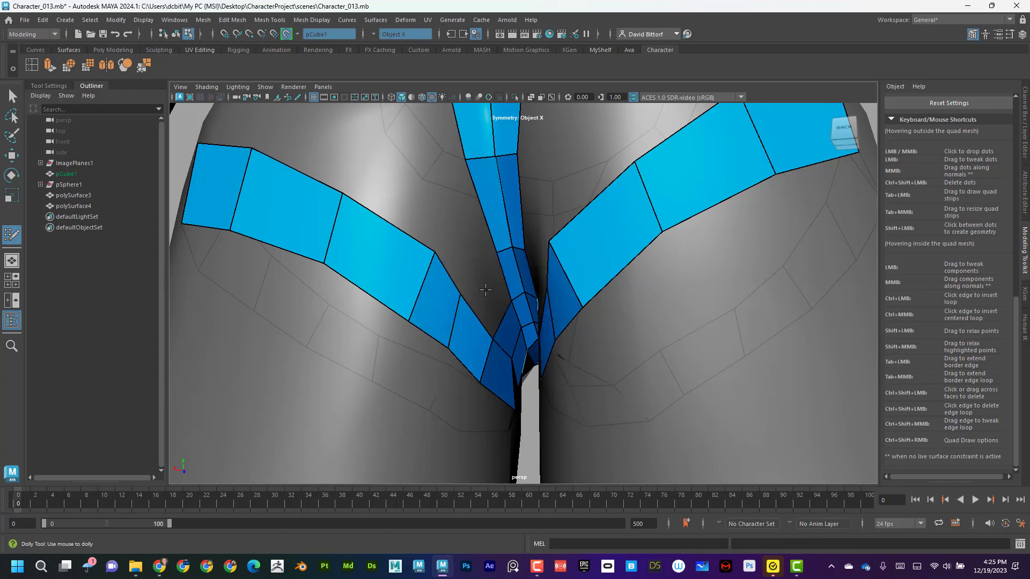
{"action": "left_click", "coordinate": [491, 286], "text": "shift"}
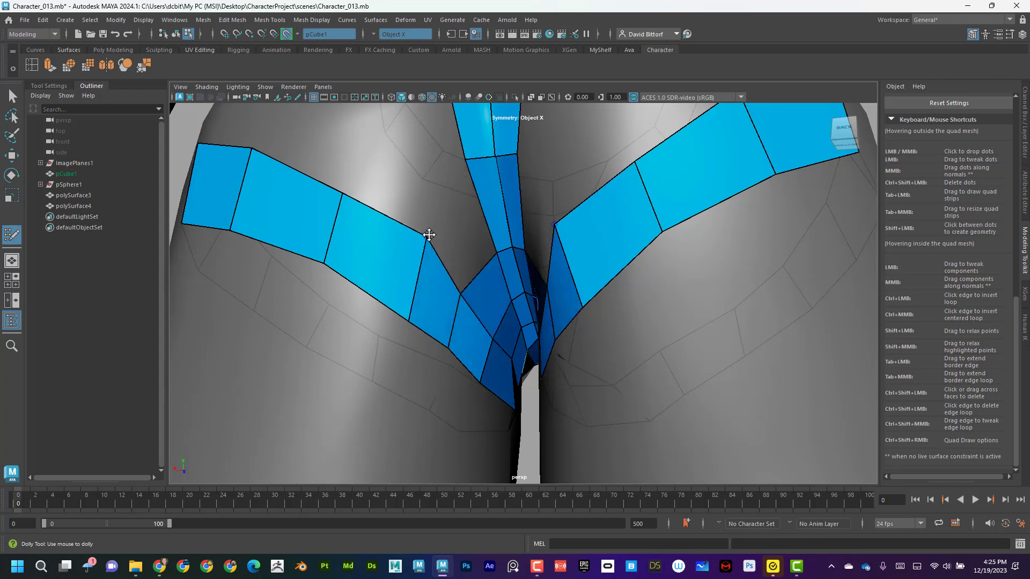
{"action": "left_click", "coordinate": [452, 227], "text": "shift"}
Add a column of quads beside the front centre strip up to the waistband, splitting the waistband to match
{"action": "left_click_drag", "start_coordinate": [504, 283], "coordinate": [564, 272], "text": "alt"}
{"action": "left_click", "coordinate": [569, 256]}
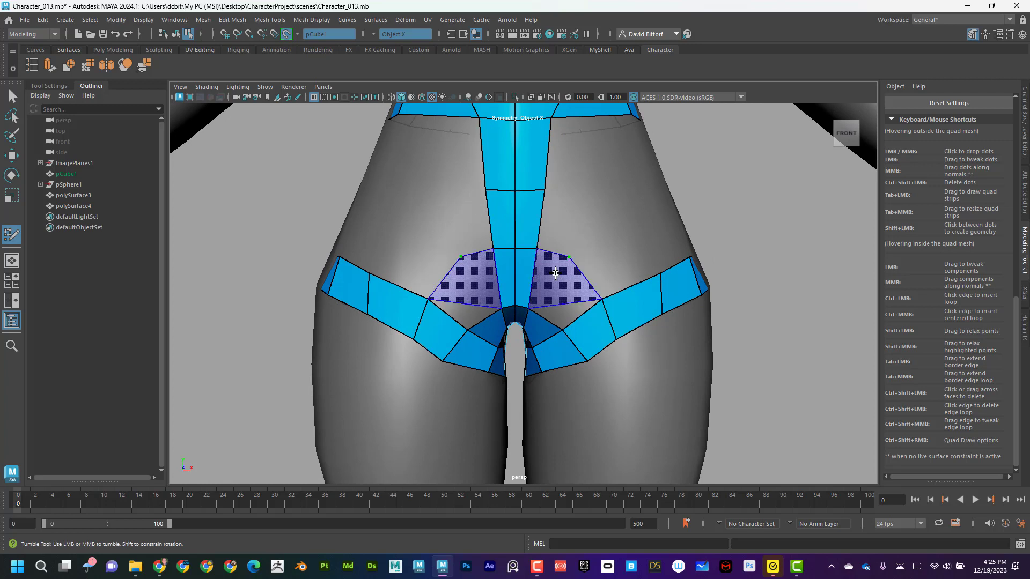
{"action": "left_click", "coordinate": [560, 258], "text": "shift"}
{"action": "left_click_drag", "start_coordinate": [574, 234], "coordinate": [566, 229], "text": "alt"}
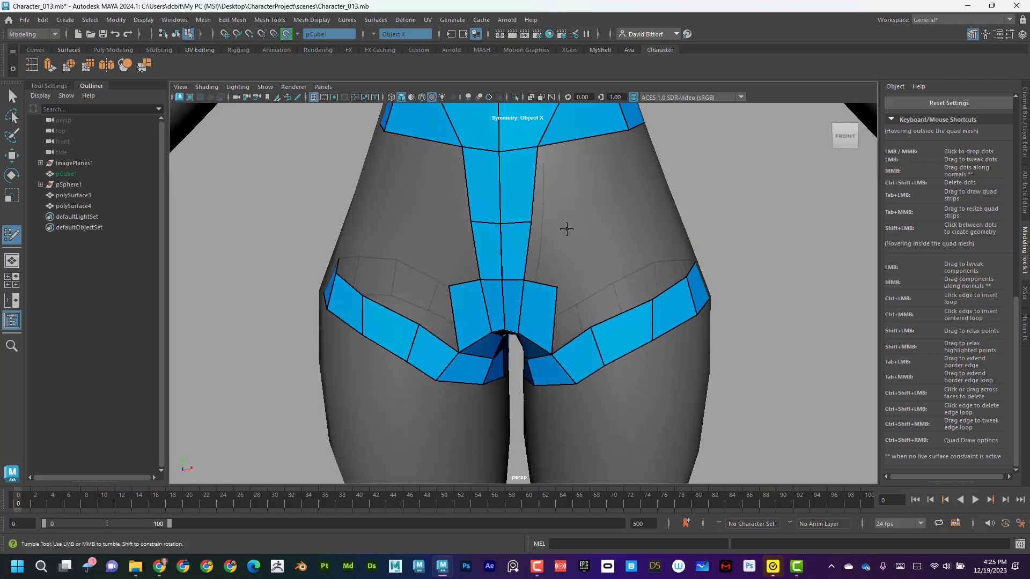
{"action": "middle_click_drag", "start_coordinate": [552, 211], "coordinate": [563, 185], "text": "alt"}
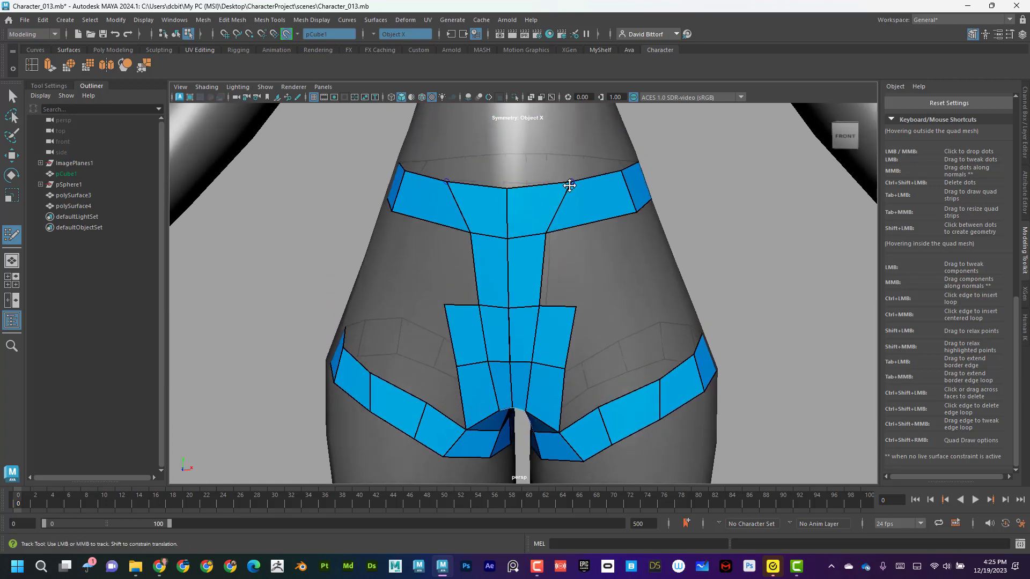
{"action": "left_click_drag", "start_coordinate": [555, 184], "coordinate": [566, 184], "text": "shift"}
{"action": "left_click", "coordinate": [576, 182], "text": "ctrl"}
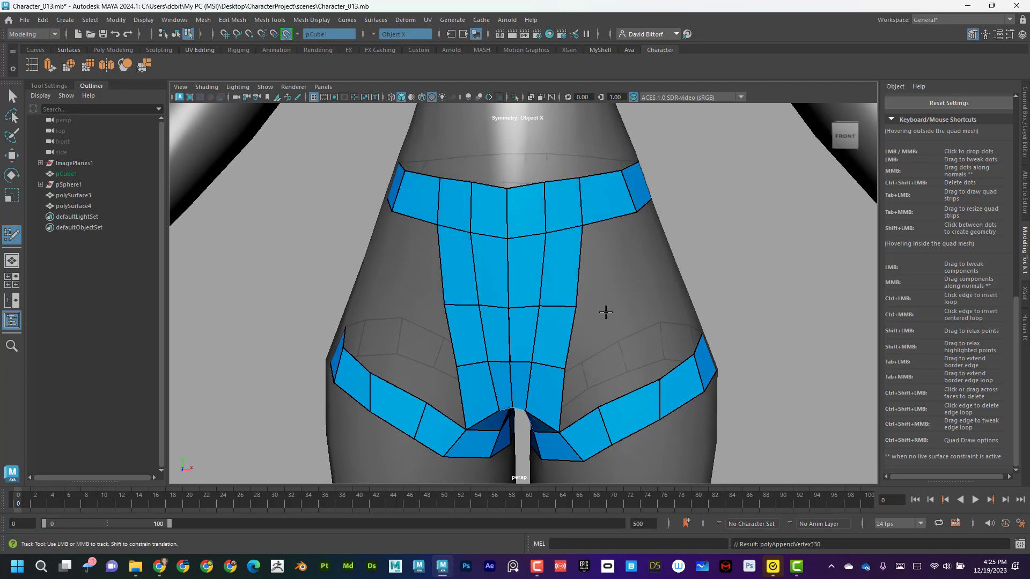
Add a matching column of quads beside the back centre strip, inserting a waistband edge where it connects
{"action": "mouse_move", "coordinate": [605, 310]}
{"action": "left_mouse_down", "text": "alt"}
{"action": "mouse_move", "coordinate": [389, 267]}
{"action": "mouse_move", "coordinate": [575, 326]}
{"action": "mouse_move", "coordinate": [598, 289]}
{"action": "mouse_move", "coordinate": [584, 254]}
{"action": "left_mouse_up", "text": "alt"}
{"action": "left_click", "coordinate": [557, 337], "text": "shift"}
{"action": "left_click", "coordinate": [565, 264], "text": "shift"}
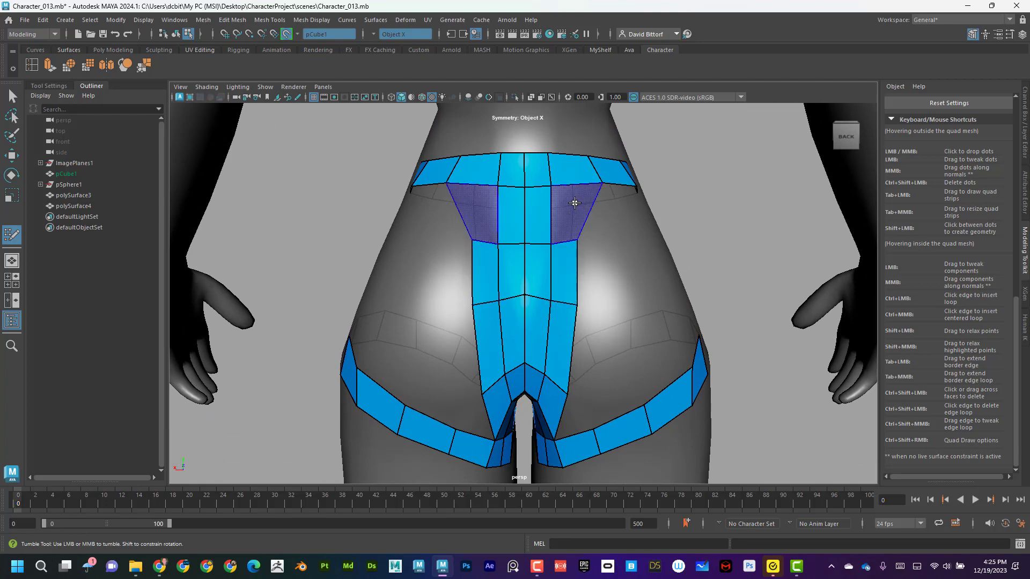
{"action": "left_click", "coordinate": [575, 171], "text": "ctrl"}
{"action": "left_click", "coordinate": [565, 207], "text": "shift"}
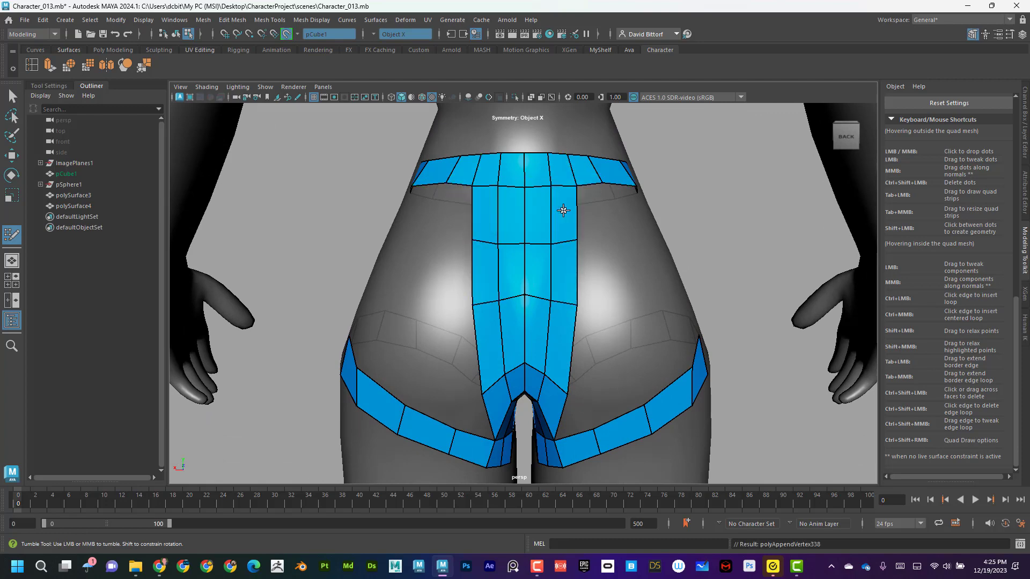
Fill a row of quads above the leg-opening band from the front strip around the hip to the back centre strip
{"action": "left_click_drag", "start_coordinate": [536, 310], "coordinate": [597, 330], "text": "alt"}
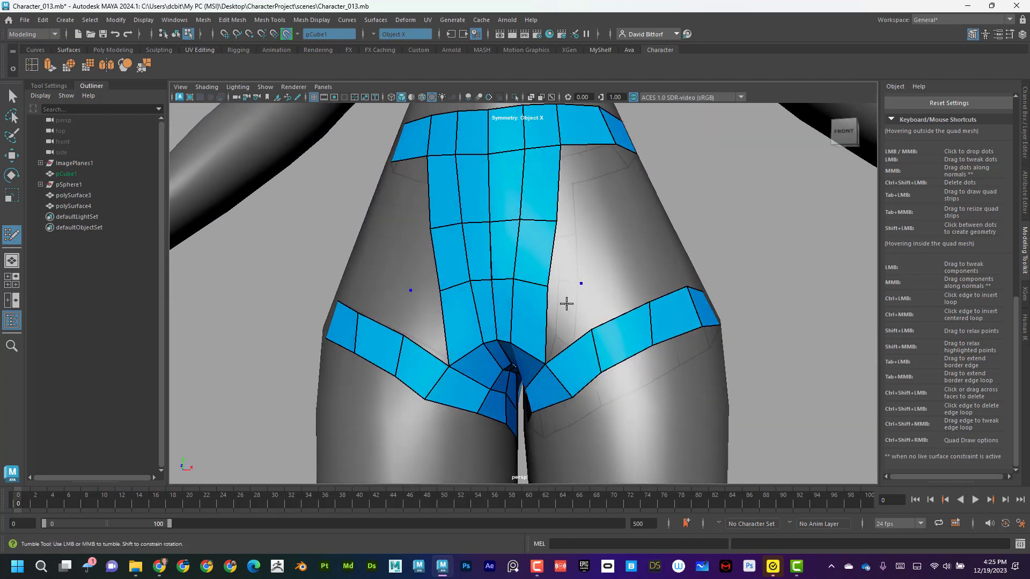
{"action": "mouse_move", "coordinate": [563, 301]}
{"action": "left_mouse_down", "text": "alt"}
{"action": "mouse_move", "coordinate": [616, 285]}
{"action": "mouse_move", "coordinate": [531, 302]}
{"action": "mouse_move", "coordinate": [548, 295]}
{"action": "left_mouse_up", "text": "alt"}
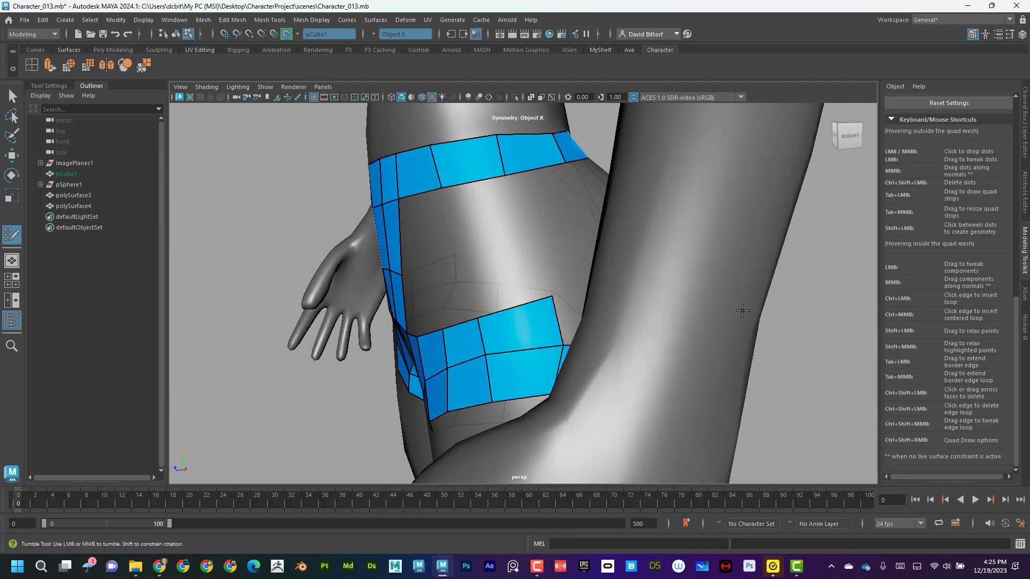
{"action": "left_click_drag", "start_coordinate": [742, 312], "coordinate": [479, 300], "text": "alt"}
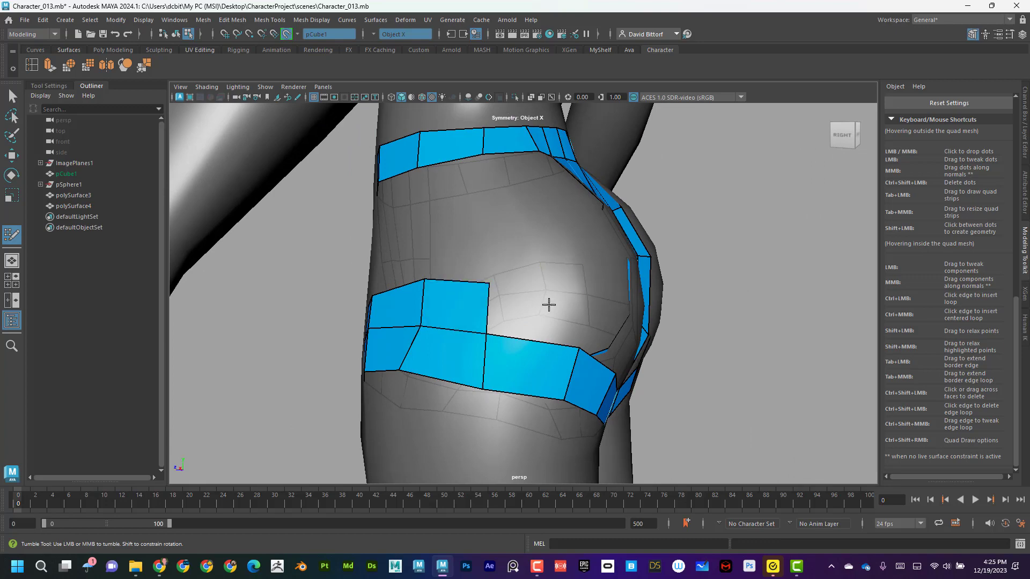
{"action": "mouse_move", "coordinate": [547, 301]}
{"action": "left_mouse_down", "text": "alt"}
{"action": "mouse_move", "coordinate": [485, 280]}
{"action": "mouse_move", "coordinate": [439, 300]}
{"action": "left_mouse_up", "text": "alt"}
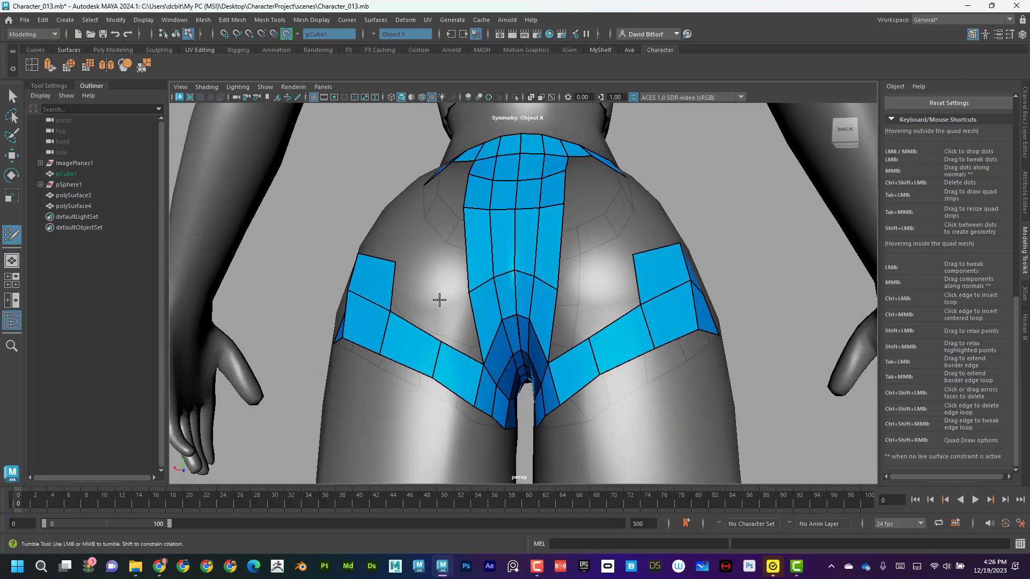
{"action": "left_click", "coordinate": [429, 286], "text": "shift"}
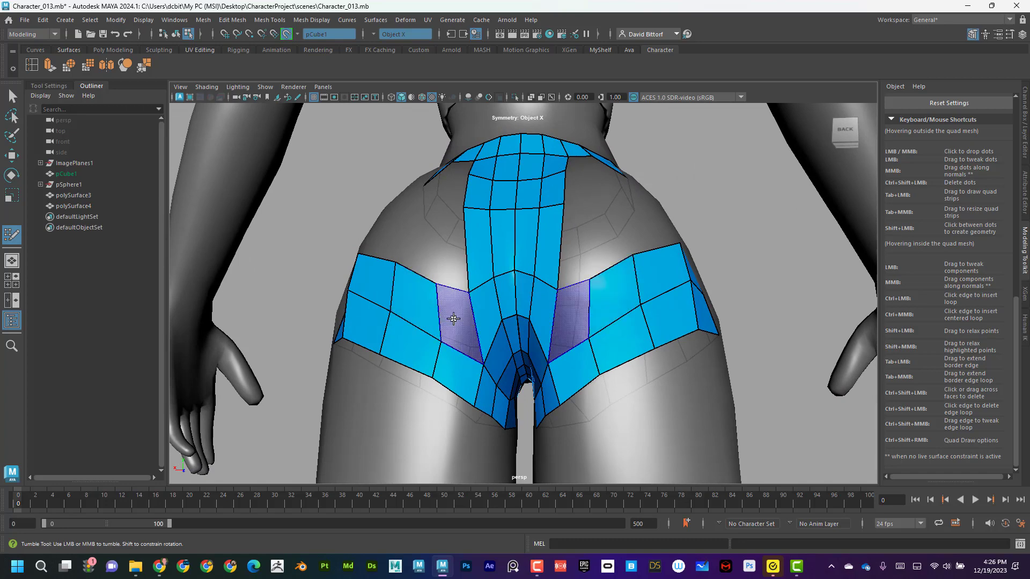
{"action": "left_click", "coordinate": [457, 321], "text": "shift"}
Start a second row of quads on the back, from the centre strip across the buttock toward the hip
{"action": "left_click_drag", "start_coordinate": [507, 298], "coordinate": [566, 272], "text": "alt"}
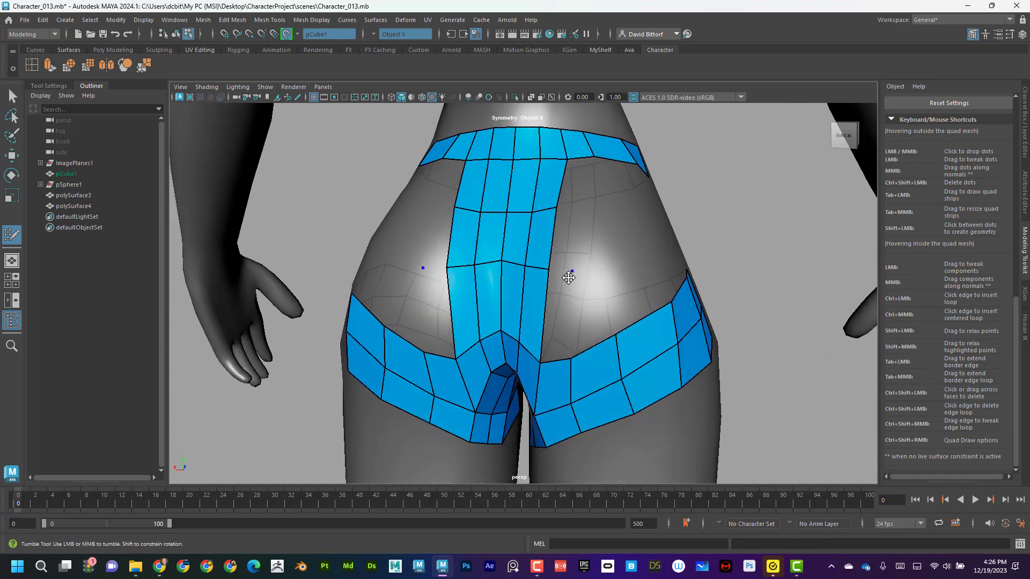
{"action": "left_click", "coordinate": [553, 306], "text": "shift"}
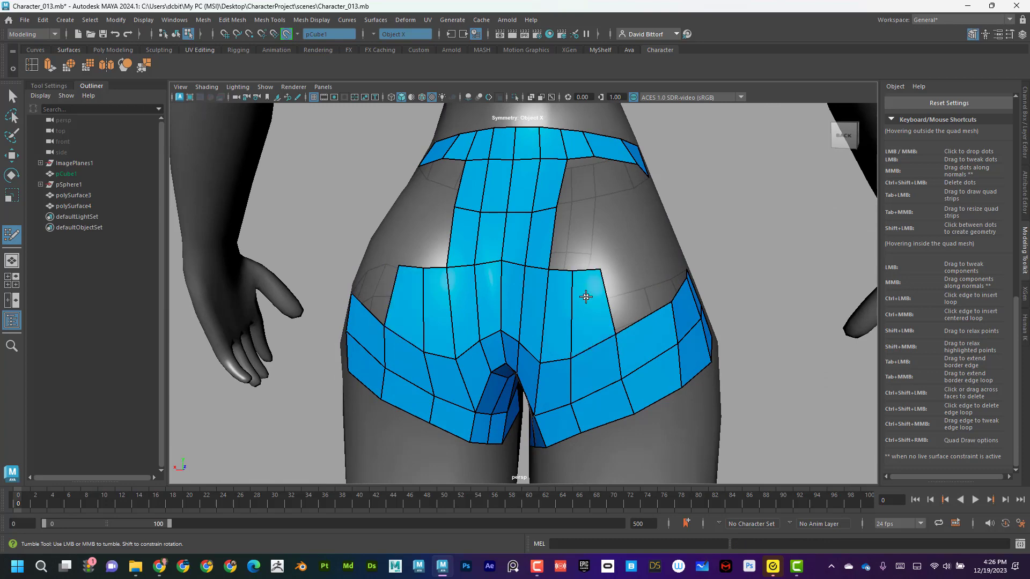
{"action": "mouse_move", "coordinate": [586, 294]}
{"action": "left_mouse_down", "text": "alt"}
{"action": "mouse_move", "coordinate": [609, 264]}
{"action": "mouse_move", "coordinate": [547, 281]}
{"action": "left_mouse_up", "text": "alt"}
{"action": "left_click", "coordinate": [533, 300], "text": "shift"}
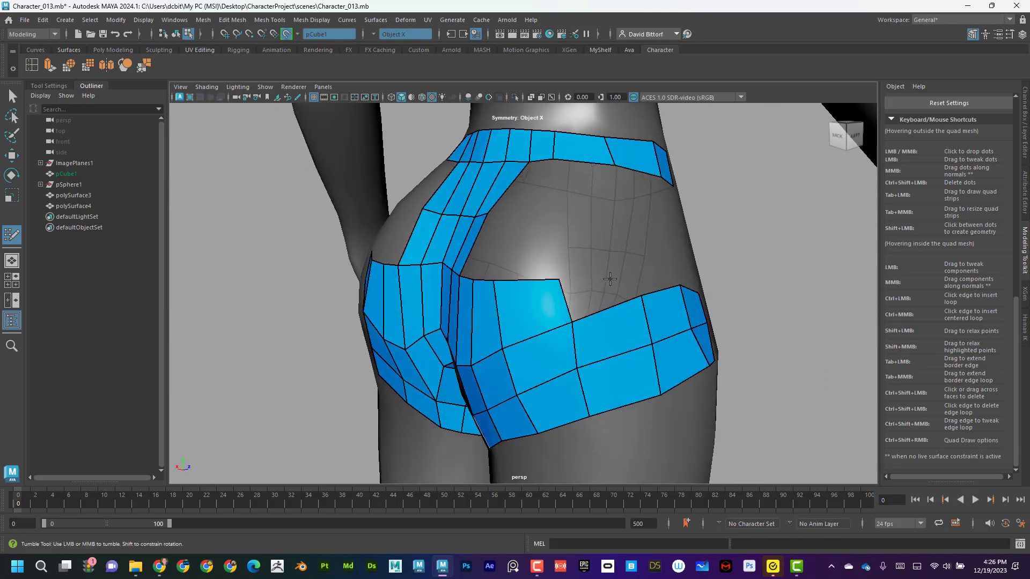
{"action": "left_click_drag", "start_coordinate": [611, 279], "coordinate": [487, 314], "text": "alt"}
{"action": "left_click", "coordinate": [585, 298], "text": "shift"}
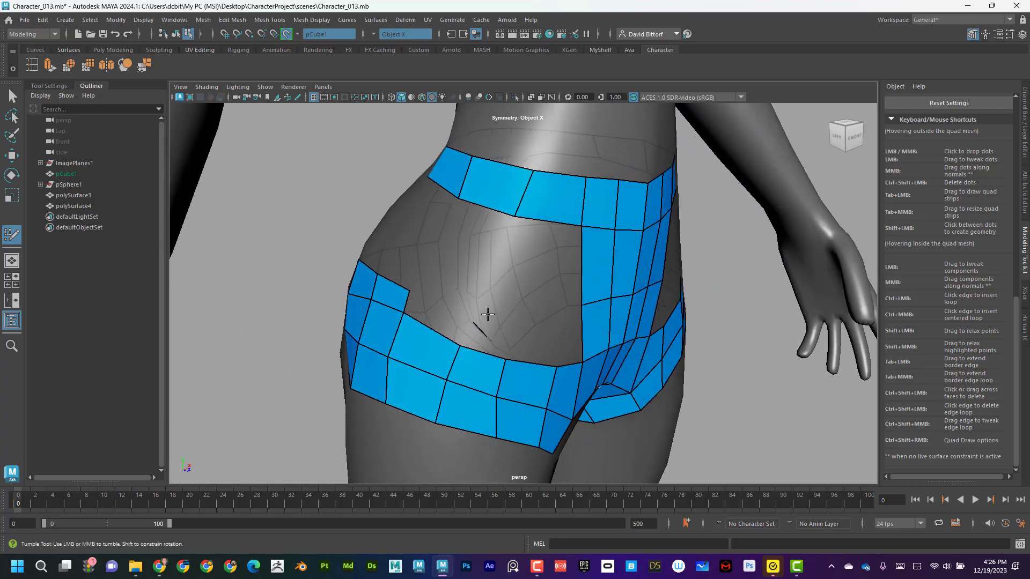
Continue the second row of quads around the hip to the front centre strip and adjust a vertex on its upper edge
{"action": "left_click", "coordinate": [460, 317], "text": "shift"}
{"action": "left_click", "coordinate": [506, 320]}
{"action": "left_click", "coordinate": [488, 332], "text": "shift"}
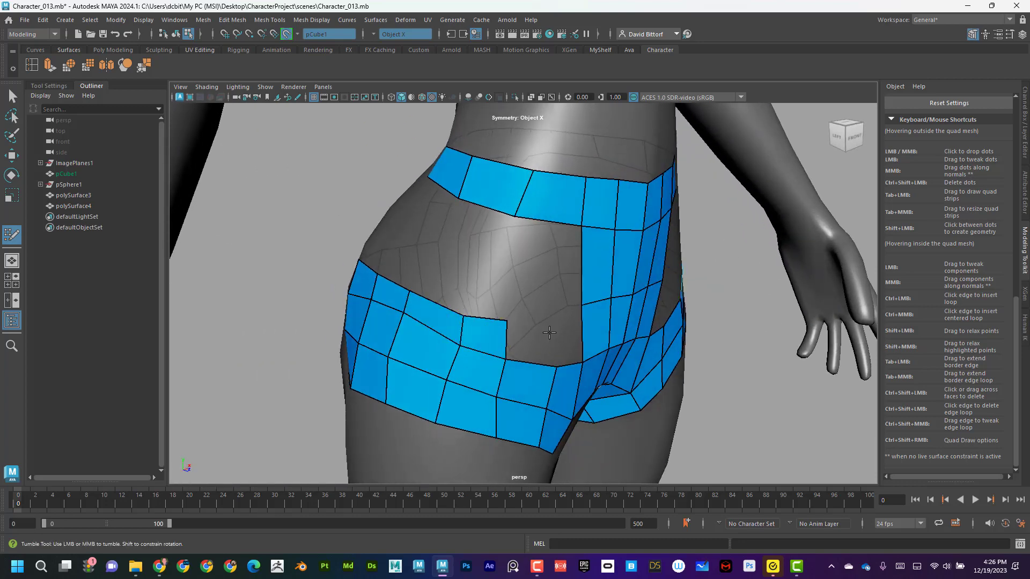
{"action": "left_click", "coordinate": [534, 338], "text": "shift"}
{"action": "left_click", "coordinate": [567, 331], "text": "shift"}
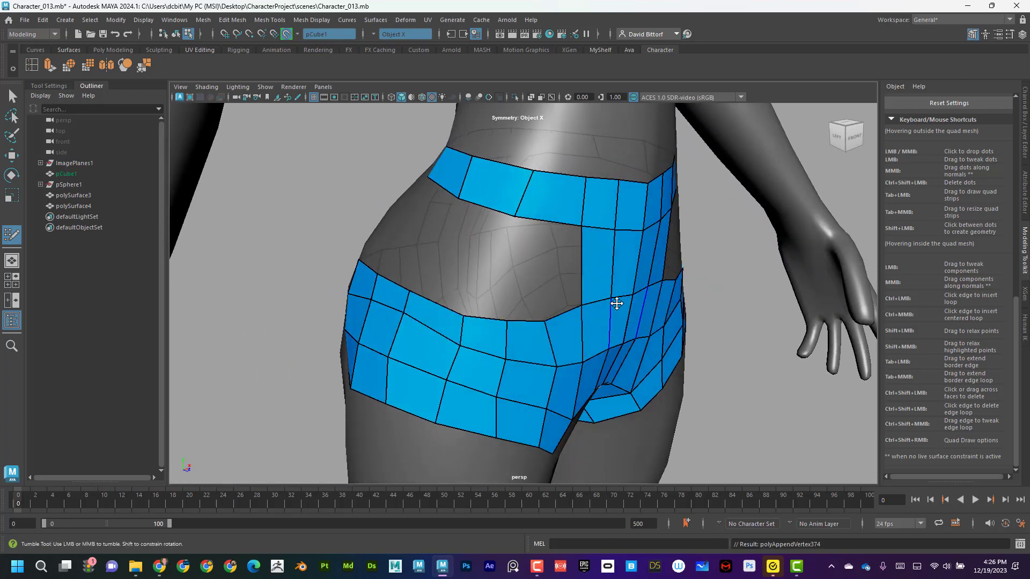
{"action": "left_click_drag", "start_coordinate": [616, 301], "coordinate": [561, 277], "text": "alt"}
{"action": "left_click_drag", "start_coordinate": [585, 309], "coordinate": [586, 303]}
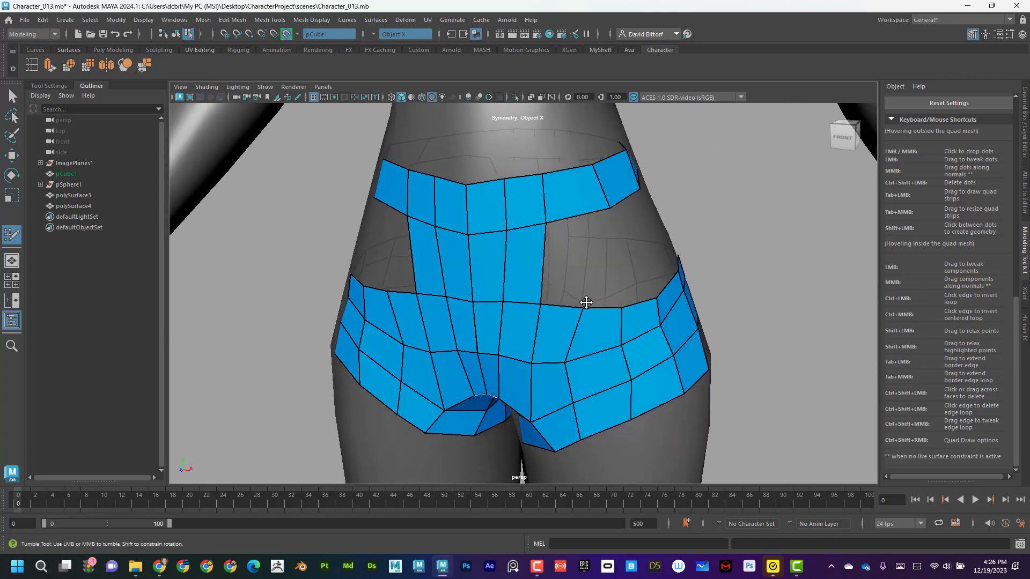
Insert edges across the front centre strip and the waistband, and fill the front opening with two rows of quads up to the waistband
{"action": "left_click_drag", "start_coordinate": [586, 265], "coordinate": [562, 248], "text": "alt"}
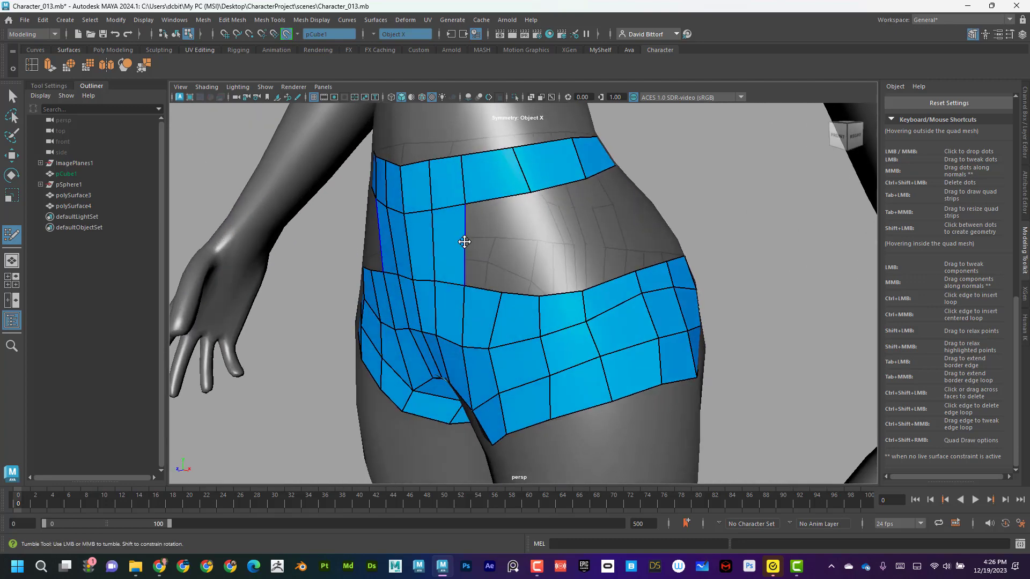
{"action": "left_click", "coordinate": [461, 241], "text": "ctrl"}
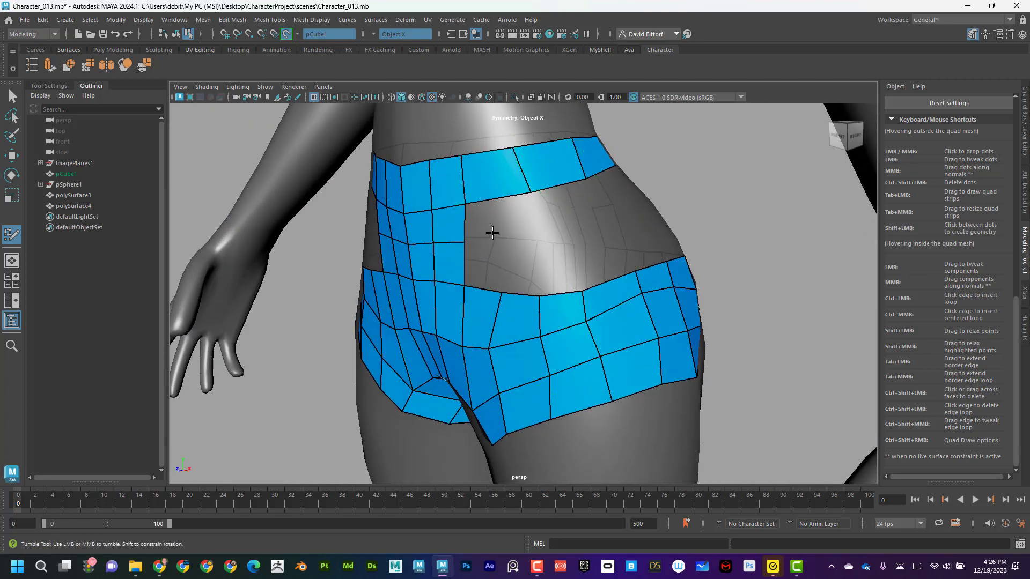
{"action": "left_click", "coordinate": [501, 194], "text": "ctrl"}
{"action": "left_click", "coordinate": [496, 228], "text": "shift"}
{"action": "left_click", "coordinate": [496, 268], "text": "shift"}
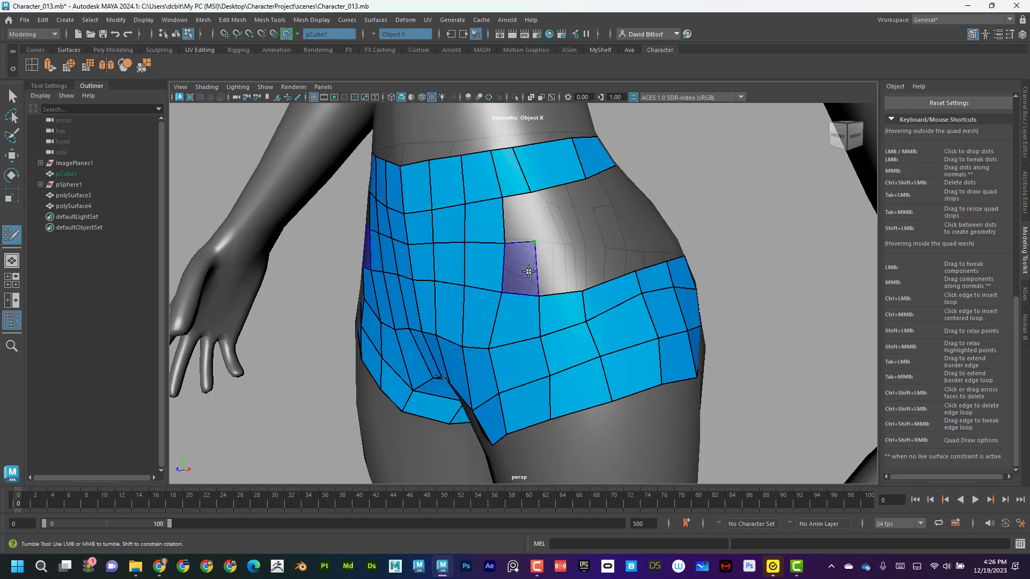
{"action": "left_click", "coordinate": [521, 268], "text": "shift"}
{"action": "left_click", "coordinate": [519, 220], "text": "shift"}
{"action": "left_click", "coordinate": [561, 262], "text": "shift"}
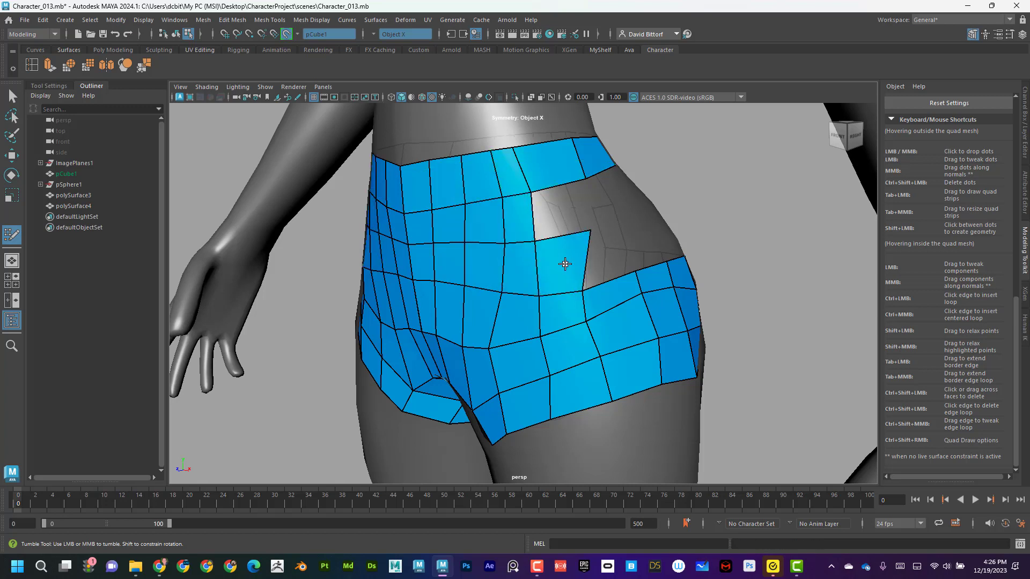
{"action": "left_click", "coordinate": [550, 210], "text": "shift"}
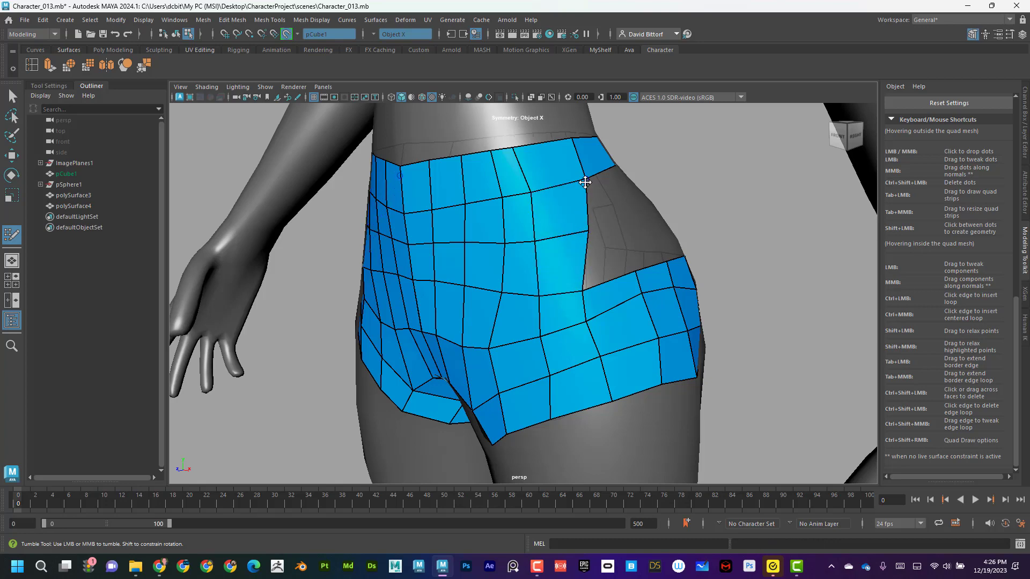
Shift the waistband vertices at the hip, insert another waistband edge, and fill the next column of quads below it
{"action": "left_click_drag", "start_coordinate": [585, 182], "coordinate": [574, 182]}
{"action": "left_click_drag", "start_coordinate": [579, 223], "coordinate": [528, 189], "text": "alt"}
{"action": "left_click_drag", "start_coordinate": [491, 151], "coordinate": [479, 151]}
{"action": "left_click", "coordinate": [526, 178], "text": "ctrl"}
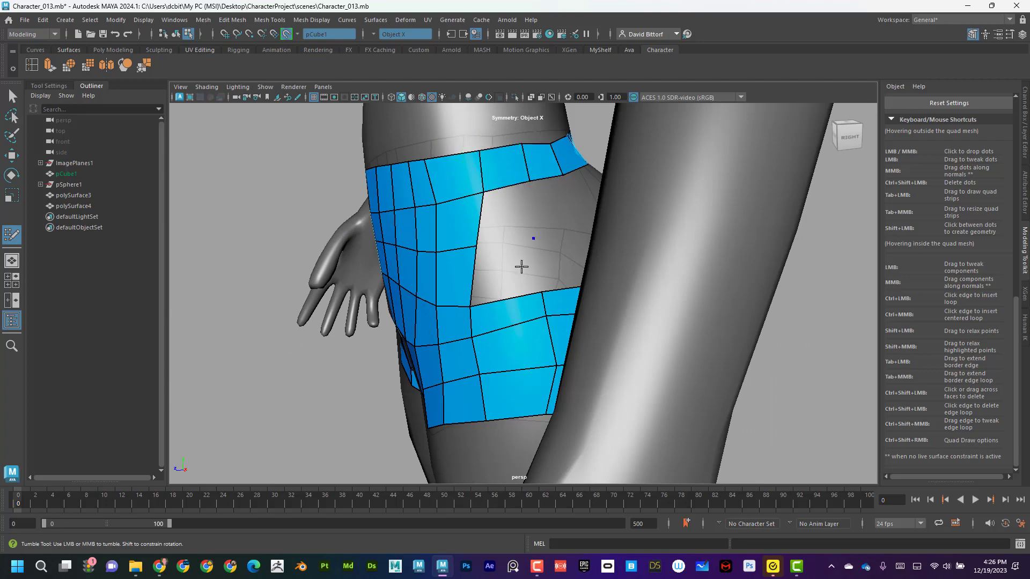
{"action": "left_click", "coordinate": [519, 223], "text": "shift"}
{"action": "left_click_drag", "start_coordinate": [522, 223], "coordinate": [460, 231], "text": "alt"}
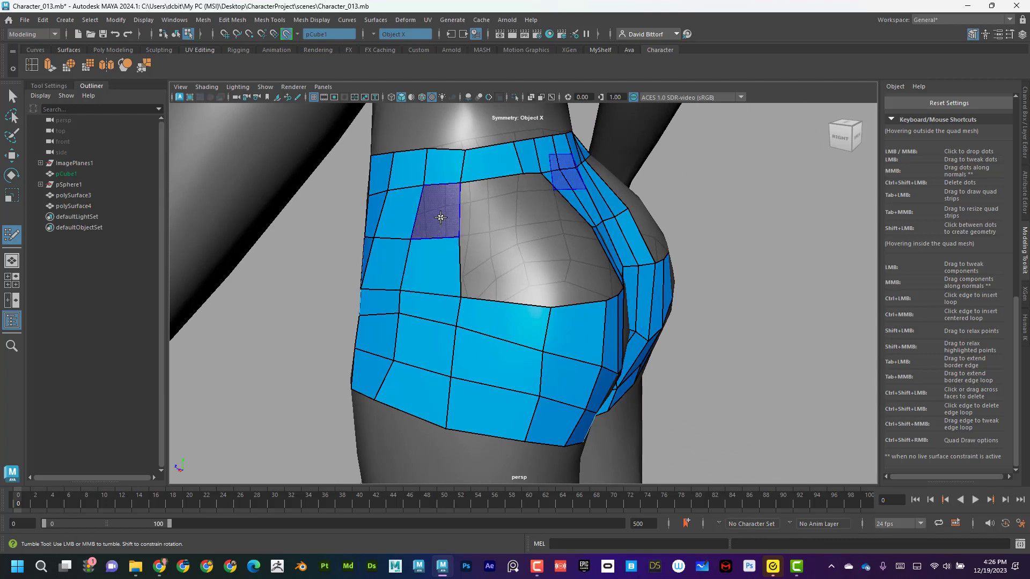
Adjust the vertices bordering the rear opening, split the waistband above it, and fill the opening's hip-side column with quads
{"action": "left_click_drag", "start_coordinate": [549, 254], "coordinate": [535, 227], "text": "alt"}
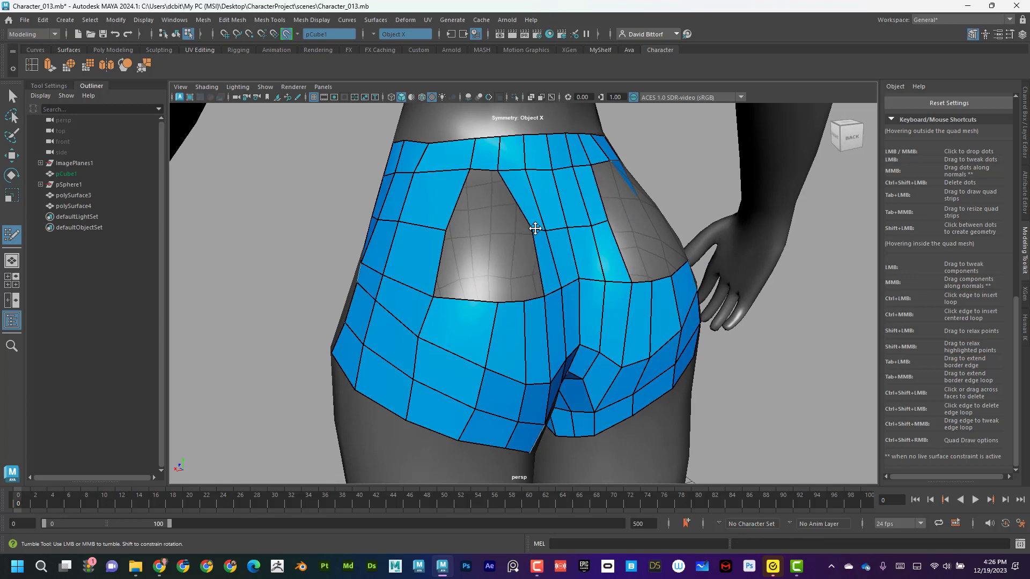
{"action": "left_click_drag", "start_coordinate": [469, 171], "coordinate": [462, 171]}
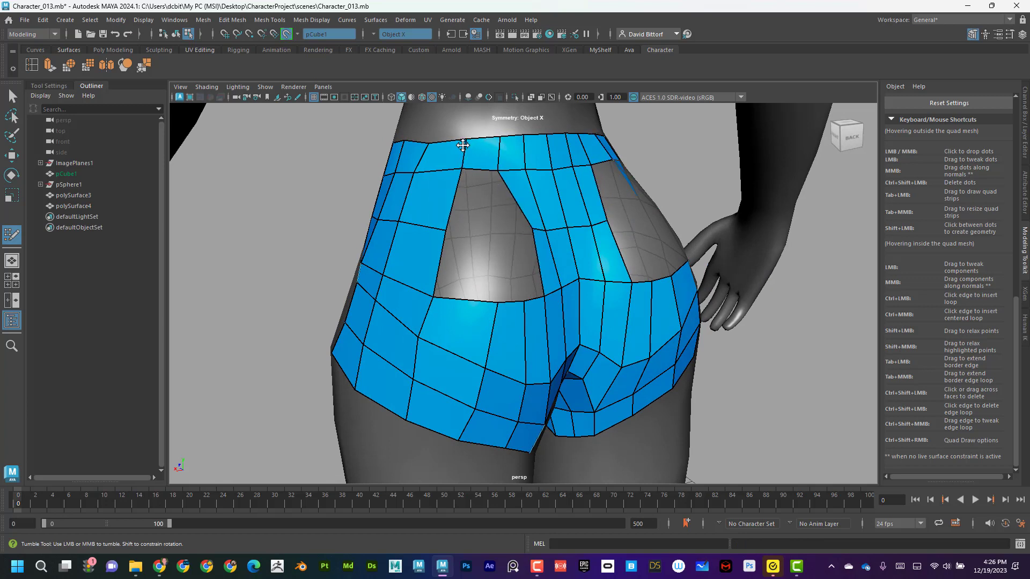
{"action": "left_click_drag", "start_coordinate": [492, 303], "coordinate": [487, 302]}
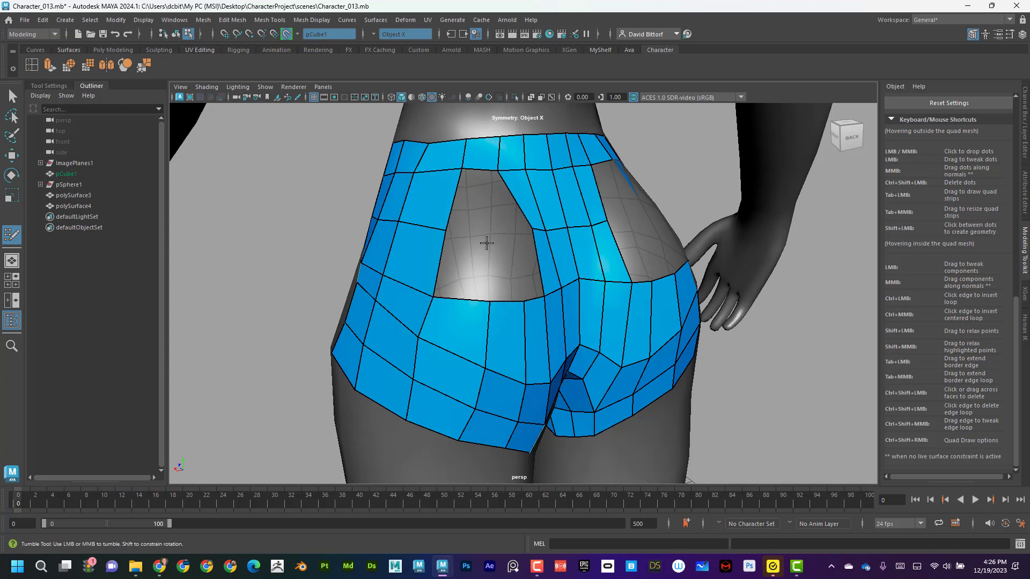
{"action": "left_click", "coordinate": [464, 262], "text": "shift"}
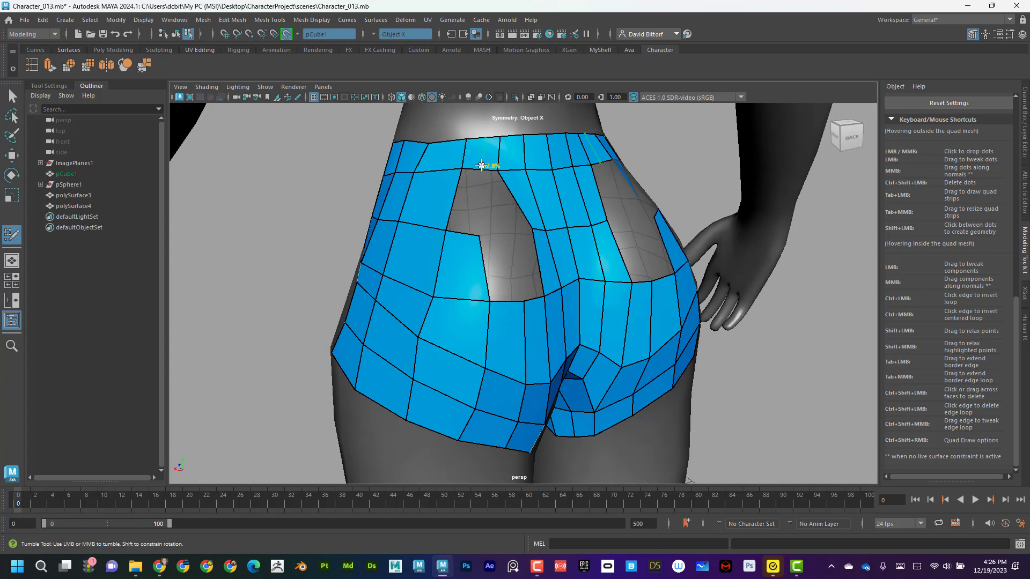
{"action": "left_click", "coordinate": [468, 203], "text": "shift"}
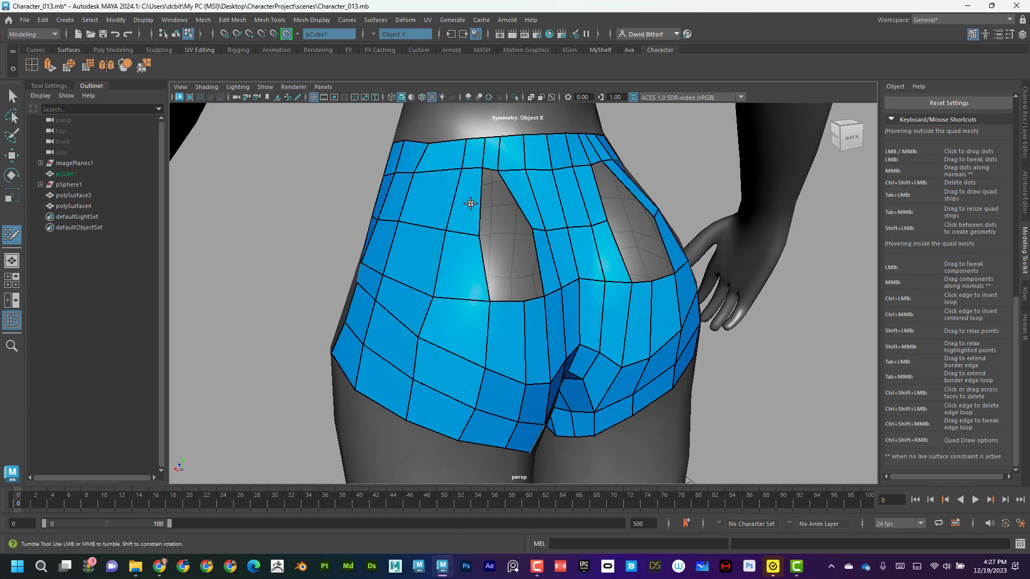
Fill the remaining rear opening beside the back centre strip and insert a matching horizontal edge across the strip below the waistband
{"action": "left_click", "coordinate": [501, 268], "text": "shift"}
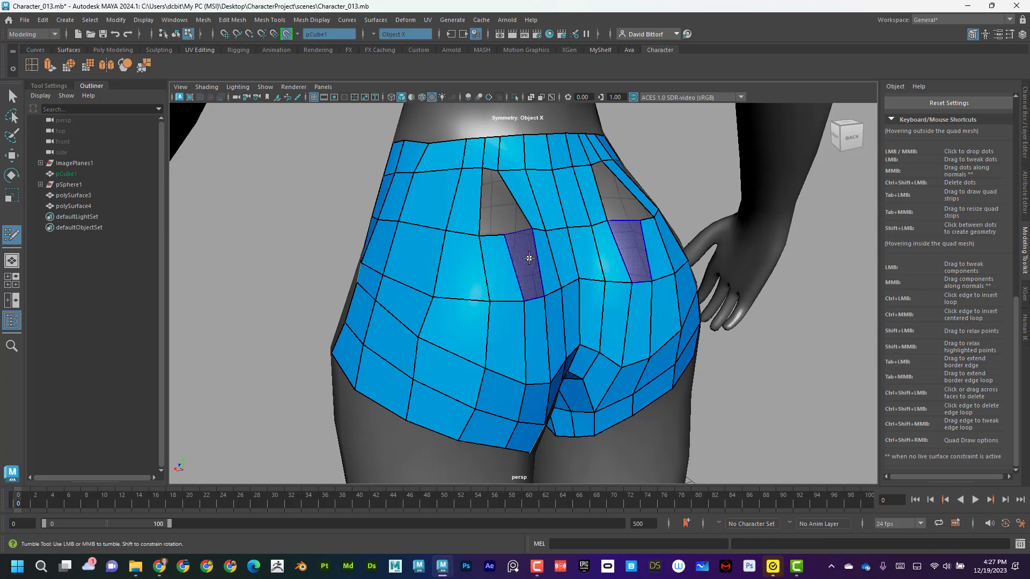
{"action": "left_click", "coordinate": [524, 265], "text": "shift"}
{"action": "left_click", "coordinate": [490, 195], "text": "shift"}
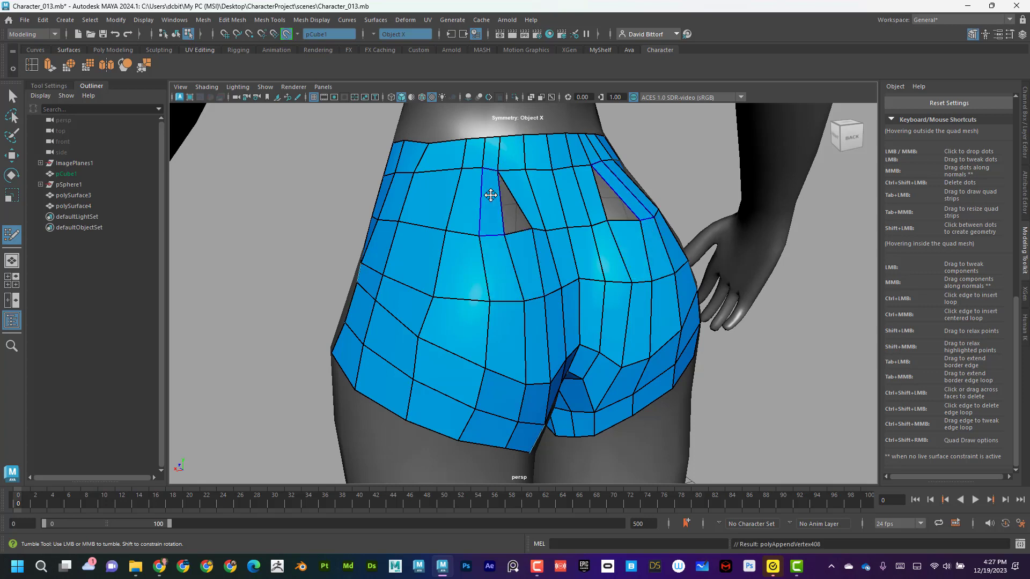
{"action": "left_click", "coordinate": [511, 215], "text": "shift"}
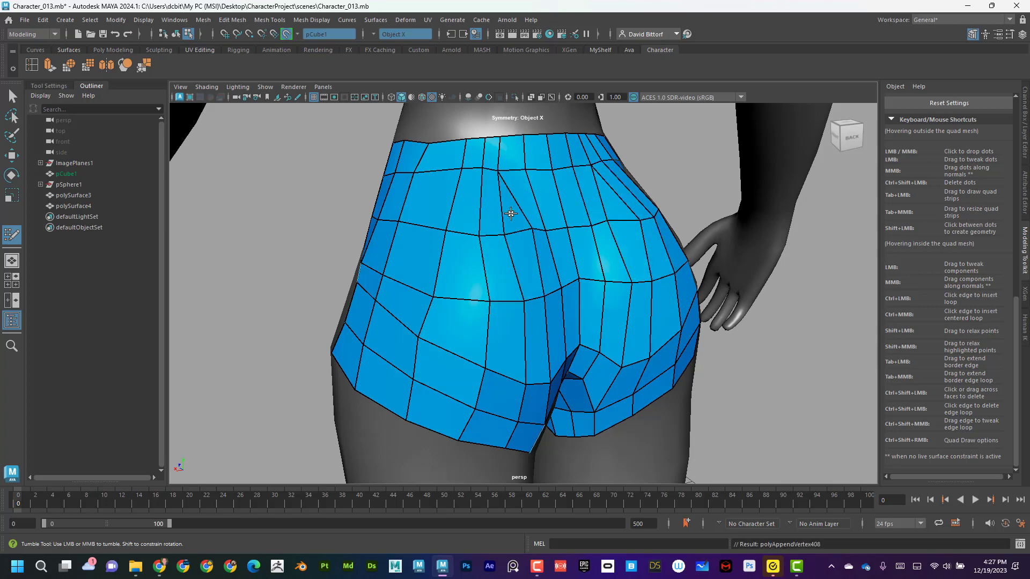
{"action": "left_click", "coordinate": [534, 198], "text": "ctrl"}
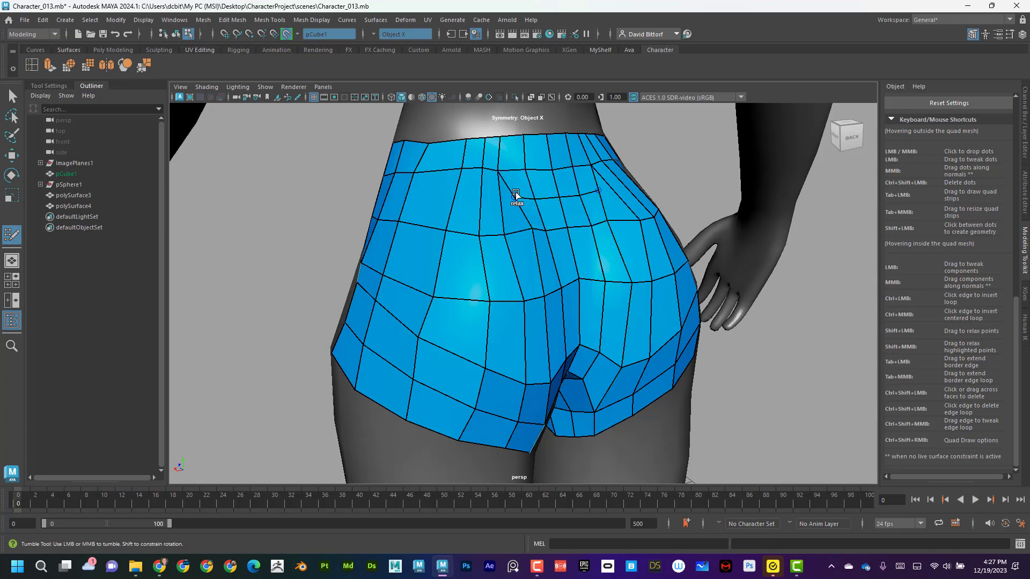
Relax the mesh over the back and front of the garment, and nudge a front leg-opening border vertex
{"action": "mouse_move", "coordinate": [517, 196]}
{"action": "left_mouse_down", "text": "shift"}
{"action": "mouse_move", "coordinate": [541, 157]}
{"action": "mouse_move", "coordinate": [536, 175]}
{"action": "mouse_move", "coordinate": [487, 161]}
{"action": "mouse_move", "coordinate": [457, 248]}
{"action": "mouse_move", "coordinate": [562, 228]}
{"action": "mouse_move", "coordinate": [472, 363]}
{"action": "mouse_move", "coordinate": [533, 367]}
{"action": "mouse_move", "coordinate": [489, 414]}
{"action": "mouse_move", "coordinate": [396, 307]}
{"action": "mouse_move", "coordinate": [426, 280]}
{"action": "mouse_move", "coordinate": [403, 268]}
{"action": "mouse_move", "coordinate": [459, 269]}
{"action": "mouse_move", "coordinate": [471, 299]}
{"action": "mouse_move", "coordinate": [472, 265]}
{"action": "mouse_move", "coordinate": [397, 271]}
{"action": "mouse_move", "coordinate": [397, 315]}
{"action": "mouse_move", "coordinate": [507, 308]}
{"action": "mouse_move", "coordinate": [540, 279]}
{"action": "mouse_move", "coordinate": [491, 336]}
{"action": "mouse_move", "coordinate": [547, 312]}
{"action": "left_mouse_up", "text": "shift"}
{"action": "mouse_move", "coordinate": [448, 340]}
{"action": "left_mouse_down", "text": "alt"}
{"action": "mouse_move", "coordinate": [507, 330]}
{"action": "mouse_move", "coordinate": [545, 340]}
{"action": "mouse_move", "coordinate": [540, 282]}
{"action": "mouse_move", "coordinate": [575, 234]}
{"action": "mouse_move", "coordinate": [565, 350]}
{"action": "left_mouse_up", "text": "alt"}
{"action": "left_click_drag", "start_coordinate": [530, 280], "coordinate": [531, 269]}
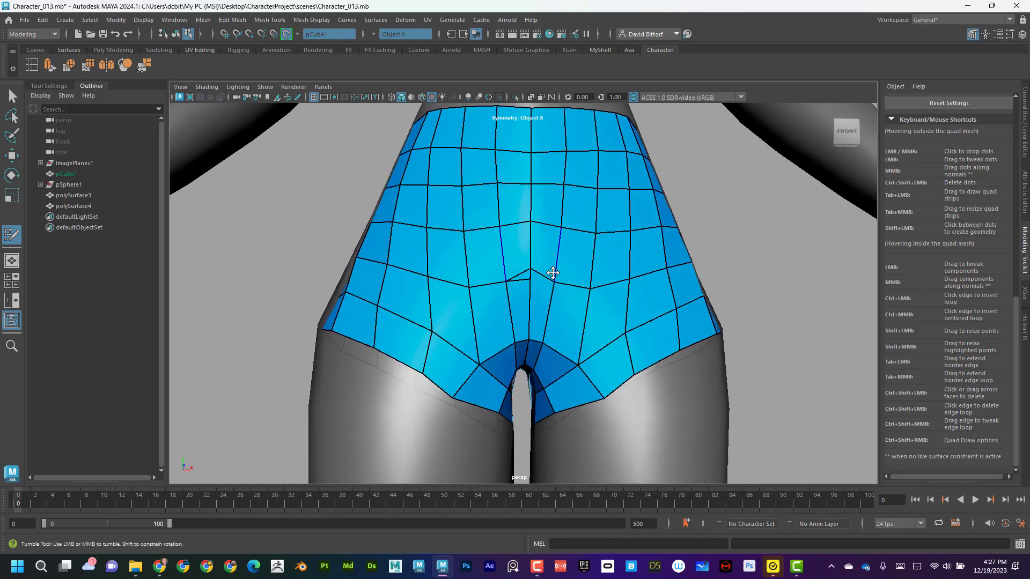
{"action": "key", "text": "ctrl+z"}
{"action": "mouse_move", "coordinate": [532, 206]}
{"action": "left_mouse_down", "text": "shift"}
{"action": "mouse_move", "coordinate": [561, 210]}
{"action": "mouse_move", "coordinate": [571, 251]}
{"action": "mouse_move", "coordinate": [561, 206]}
{"action": "mouse_move", "coordinate": [646, 298]}
{"action": "mouse_move", "coordinate": [651, 327]}
{"action": "mouse_move", "coordinate": [489, 376]}
{"action": "left_mouse_up", "text": "shift"}
{"action": "left_click_drag", "start_coordinate": [438, 416], "coordinate": [453, 417]}
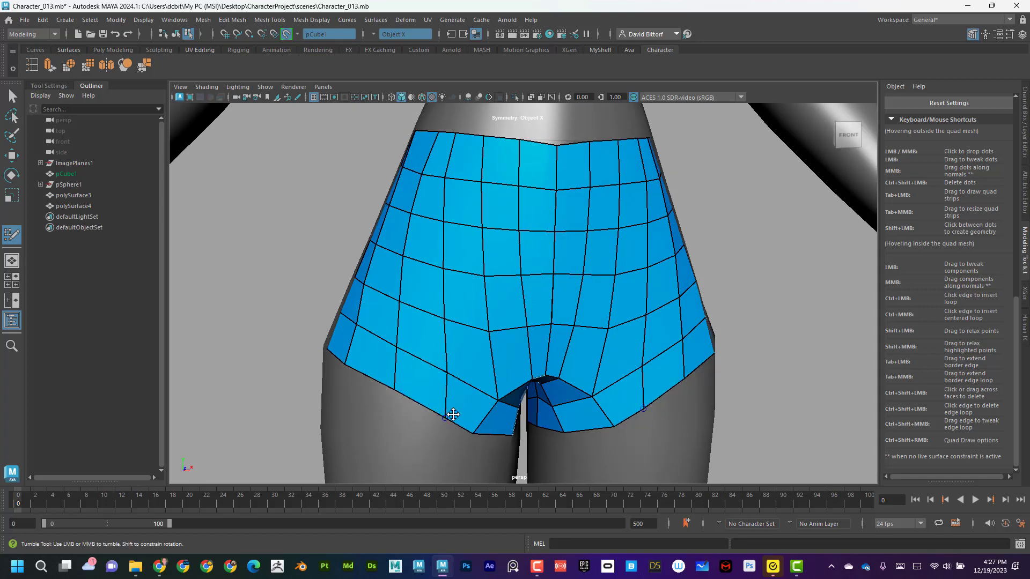
Adjust the leg-opening border vertices near the crotch on the front of the garment
{"action": "right_click_drag", "start_coordinate": [453, 416], "coordinate": [302, 344], "text": "alt"}
{"action": "left_click_drag", "start_coordinate": [579, 349], "coordinate": [525, 360], "text": "alt"}
{"action": "right_click_drag", "start_coordinate": [526, 360], "coordinate": [665, 377], "text": "alt"}
{"action": "left_click_drag", "start_coordinate": [665, 377], "coordinate": [697, 382], "text": "alt"}
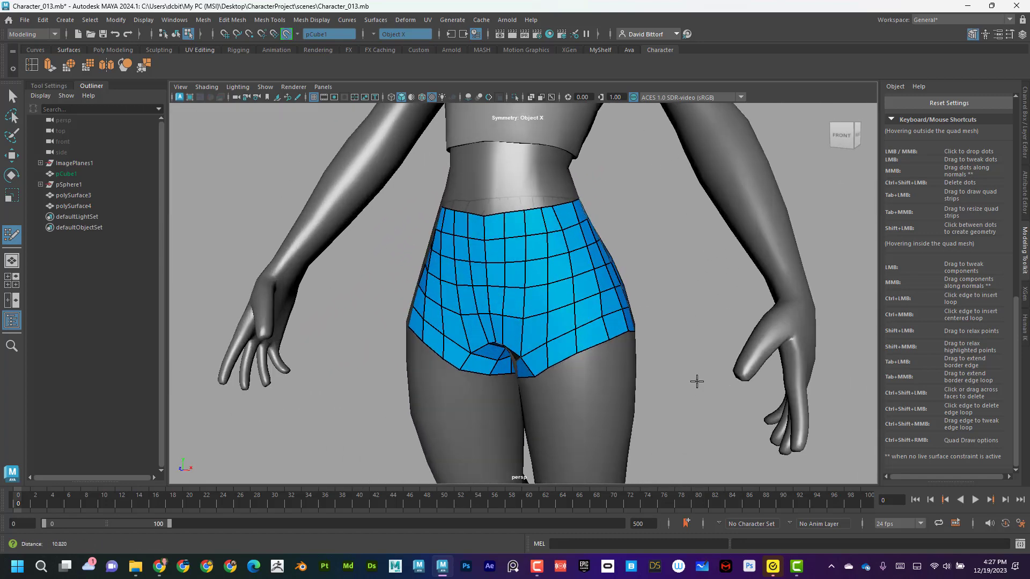
{"action": "middle_click_drag", "start_coordinate": [697, 381], "coordinate": [643, 343], "text": "alt"}
{"action": "right_click_drag", "start_coordinate": [643, 342], "coordinate": [684, 347], "text": "alt"}
{"action": "left_click_drag", "start_coordinate": [542, 325], "coordinate": [605, 295]}
{"action": "left_click_drag", "start_coordinate": [558, 326], "coordinate": [525, 333]}
Start a new row of quads below the leg-opening border, filling the first faces on the inner front thigh
{"action": "left_click_drag", "start_coordinate": [548, 313], "coordinate": [460, 313], "text": "alt"}
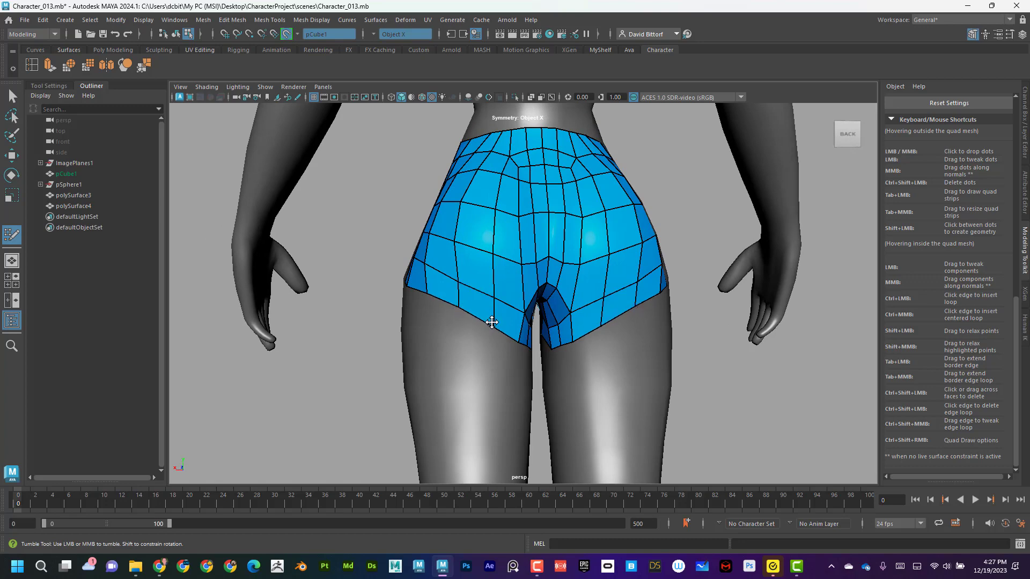
{"action": "right_click_drag", "start_coordinate": [526, 333], "coordinate": [506, 346], "text": "alt"}
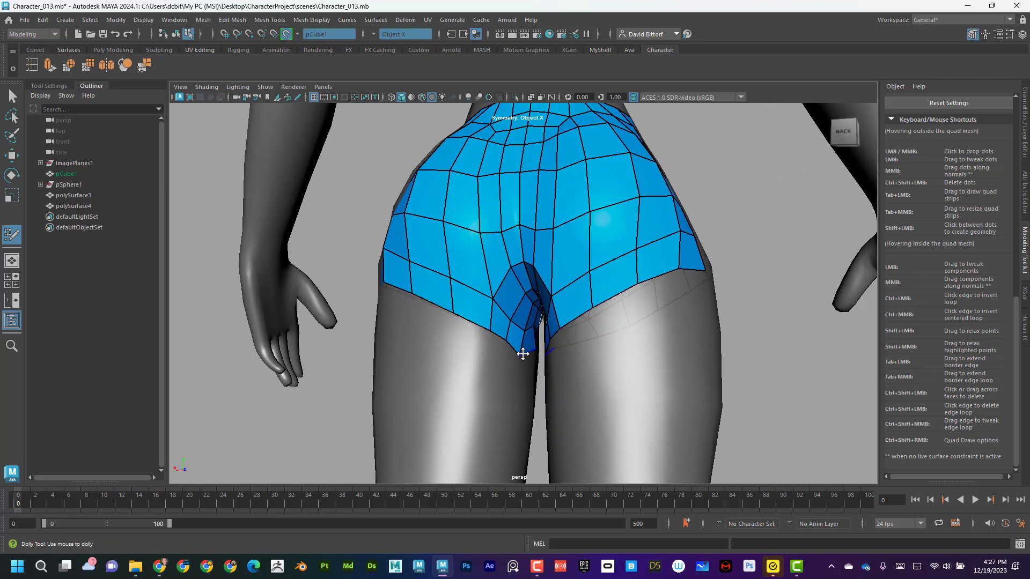
{"action": "left_click_drag", "start_coordinate": [521, 341], "coordinate": [476, 314], "text": "alt"}
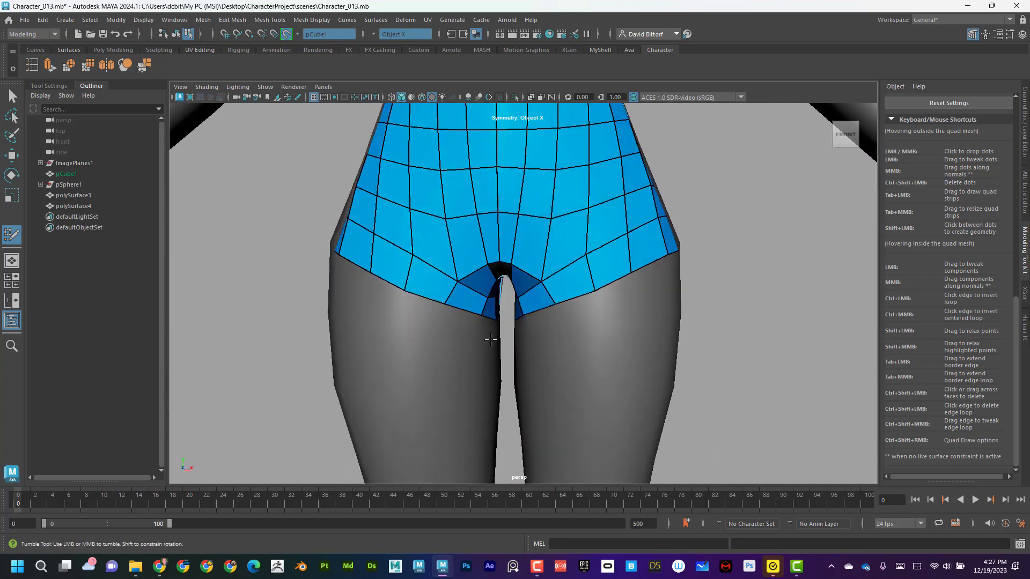
{"action": "right_click_drag", "start_coordinate": [490, 339], "coordinate": [793, 314], "text": "alt"}
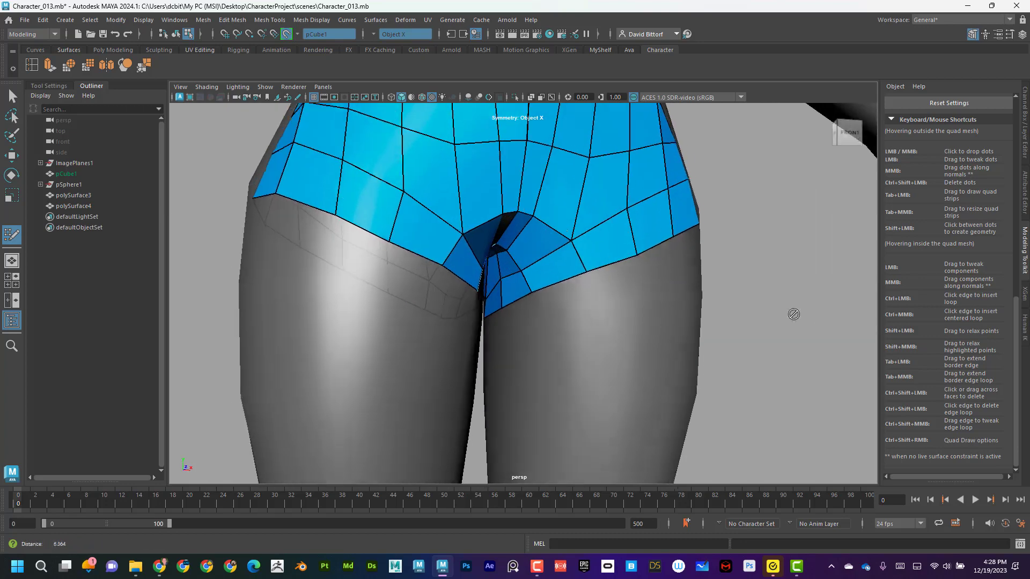
{"action": "left_click_drag", "start_coordinate": [585, 308], "coordinate": [568, 300], "text": "alt"}
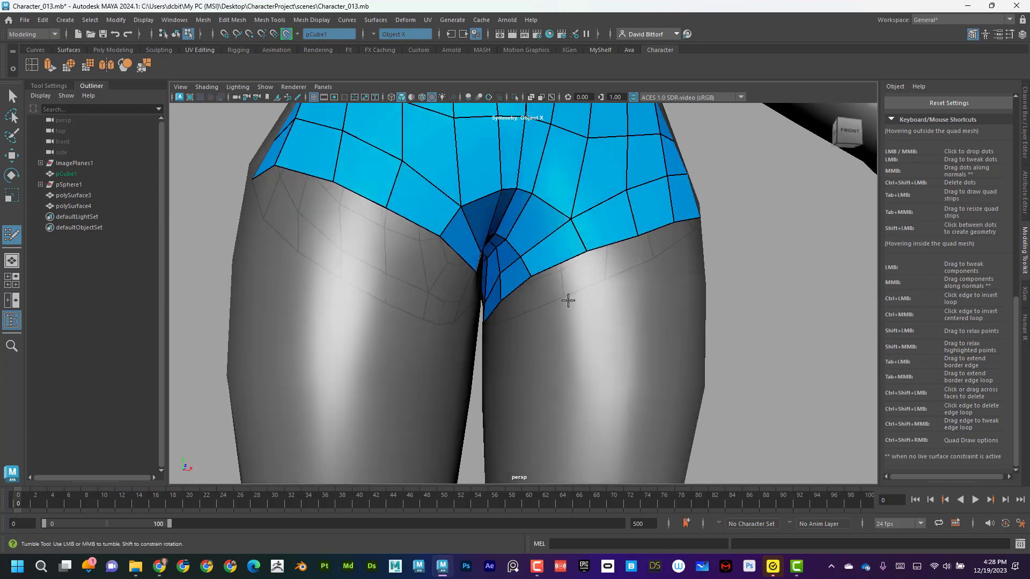
{"action": "left_click", "coordinate": [536, 304], "text": "shift"}
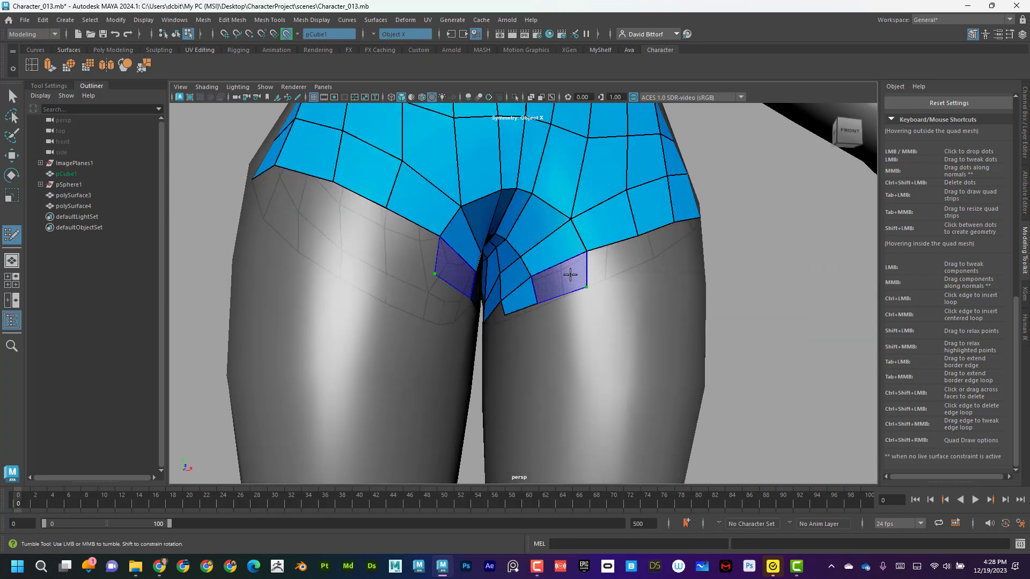
{"action": "left_click", "coordinate": [573, 274], "text": "shift"}
Continue the new row of quads below the leg-opening border around the outer thigh to the back
{"action": "mouse_move", "coordinate": [632, 274]}
{"action": "left_mouse_down", "text": "alt"}
{"action": "mouse_move", "coordinate": [608, 300]}
{"action": "mouse_move", "coordinate": [646, 285]}
{"action": "mouse_move", "coordinate": [558, 292]}
{"action": "mouse_move", "coordinate": [574, 294]}
{"action": "mouse_move", "coordinate": [473, 227]}
{"action": "mouse_move", "coordinate": [558, 262]}
{"action": "mouse_move", "coordinate": [535, 238]}
{"action": "mouse_move", "coordinate": [472, 261]}
{"action": "left_mouse_up", "text": "alt"}
{"action": "left_click", "coordinate": [599, 299], "text": "shift"}
{"action": "left_click", "coordinate": [590, 278], "text": "shift"}
{"action": "left_click", "coordinate": [473, 227], "text": "shift"}
{"action": "left_click", "coordinate": [477, 248], "text": "shift"}
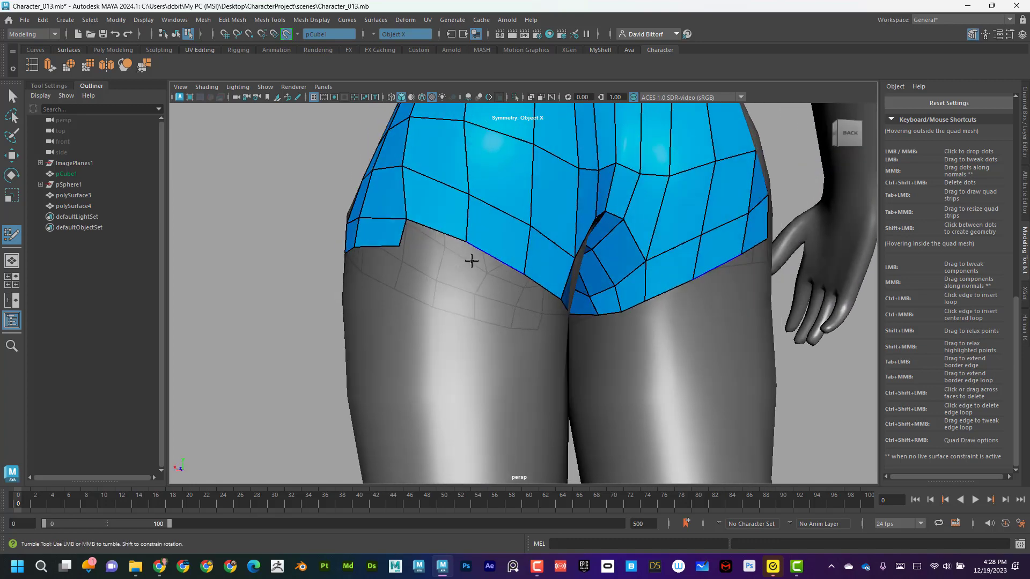
{"action": "left_click", "coordinate": [462, 259], "text": "shift"}
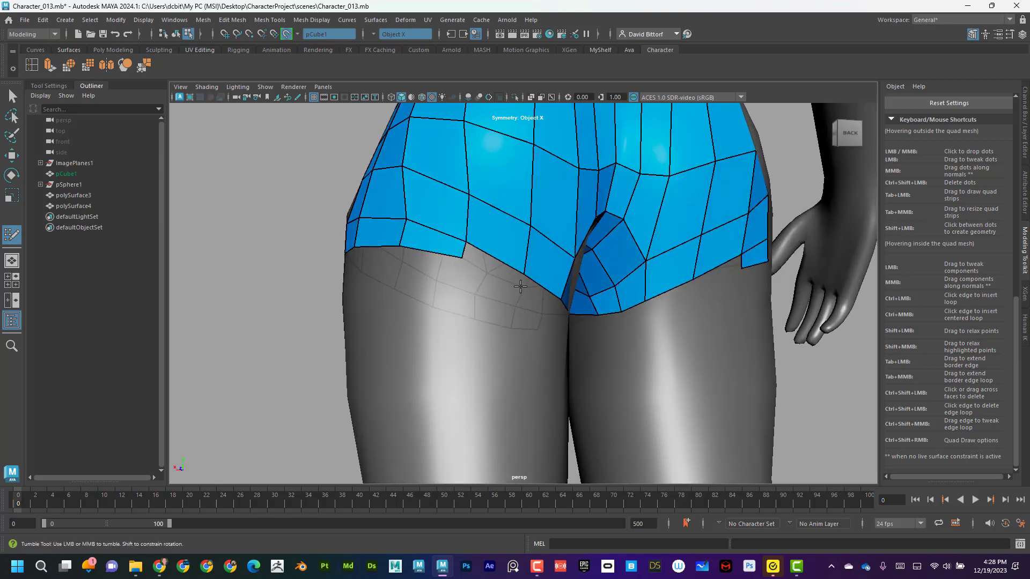
Extend the new hem row along the back of the thigh towards the crotch, undoing one quad and refilling it
{"action": "left_click", "coordinate": [520, 286]}
{"action": "left_click", "coordinate": [500, 273], "text": "shift"}
{"action": "key", "text": "ctrl+z"}
{"action": "left_click_drag", "start_coordinate": [506, 271], "coordinate": [478, 275], "text": "alt"}
{"action": "left_click", "coordinate": [452, 258], "text": "shift"}
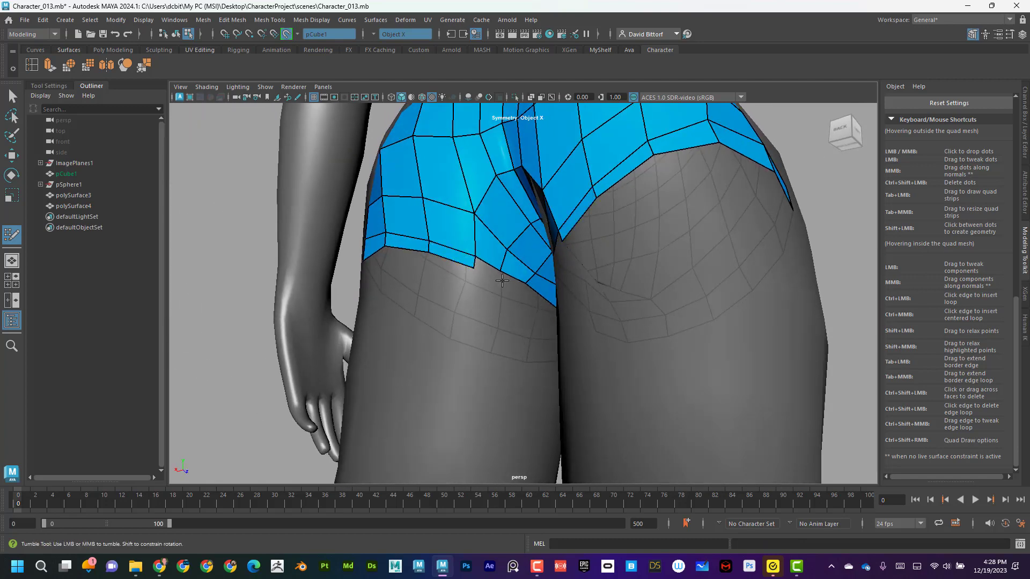
{"action": "left_click_drag", "start_coordinate": [484, 269], "coordinate": [602, 321], "text": "alt"}
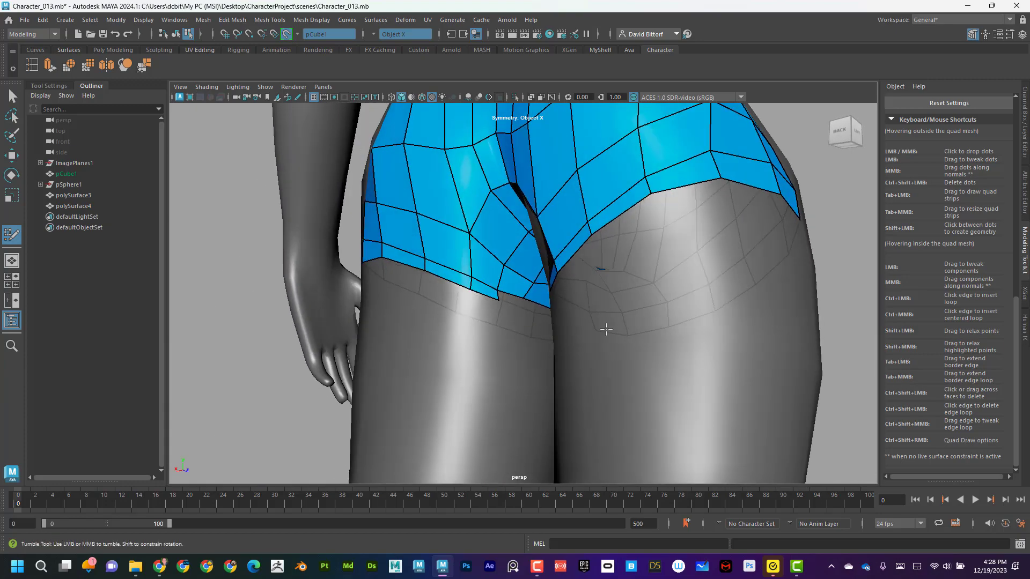
Close the new hem row with the remaining quads across the inner thigh
{"action": "right_click_drag", "start_coordinate": [602, 320], "coordinate": [674, 352], "text": "alt"}
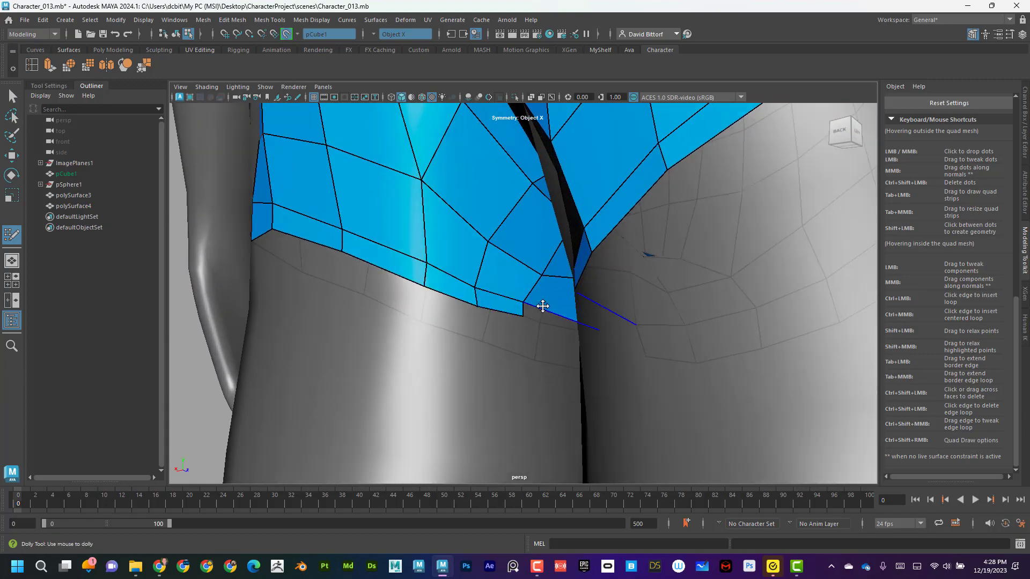
{"action": "mouse_move", "coordinate": [542, 305]}
{"action": "left_mouse_down", "text": "alt"}
{"action": "mouse_move", "coordinate": [385, 299]}
{"action": "mouse_move", "coordinate": [370, 283]}
{"action": "mouse_move", "coordinate": [437, 253]}
{"action": "mouse_move", "coordinate": [663, 314]}
{"action": "left_mouse_up", "text": "alt"}
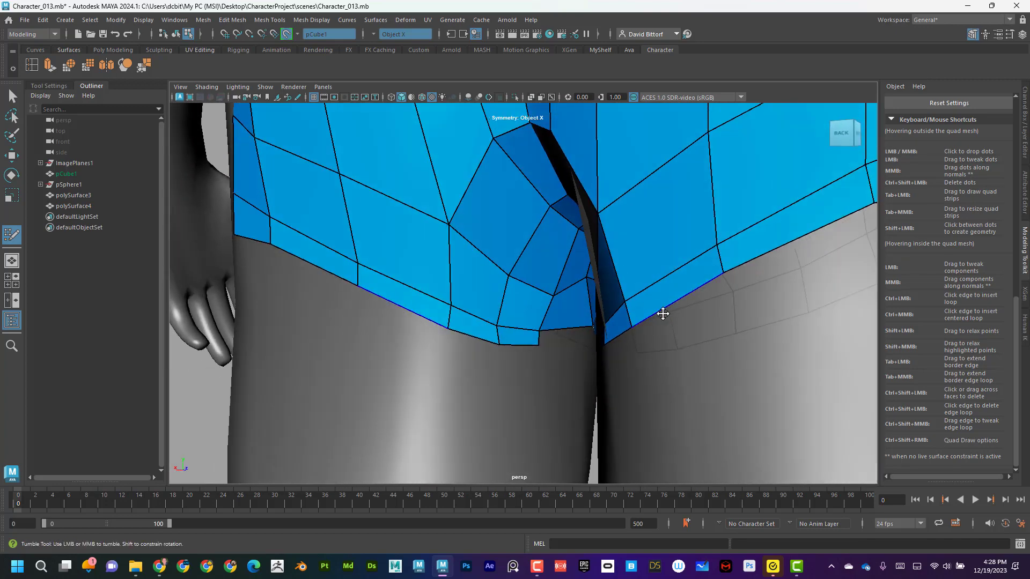
{"action": "mouse_move", "coordinate": [551, 337]}
{"action": "left_mouse_down", "text": "alt"}
{"action": "mouse_move", "coordinate": [609, 347]}
{"action": "mouse_move", "coordinate": [588, 301]}
{"action": "mouse_move", "coordinate": [544, 272]}
{"action": "mouse_move", "coordinate": [462, 275]}
{"action": "mouse_move", "coordinate": [410, 298]}
{"action": "mouse_move", "coordinate": [516, 298]}
{"action": "mouse_move", "coordinate": [497, 315]}
{"action": "mouse_move", "coordinate": [588, 305]}
{"action": "mouse_move", "coordinate": [658, 314]}
{"action": "mouse_move", "coordinate": [576, 349]}
{"action": "mouse_move", "coordinate": [586, 345]}
{"action": "mouse_move", "coordinate": [487, 313]}
{"action": "mouse_move", "coordinate": [425, 312]}
{"action": "mouse_move", "coordinate": [476, 305]}
{"action": "mouse_move", "coordinate": [504, 340]}
{"action": "left_mouse_up", "text": "alt"}
{"action": "scroll", "coordinate": [500, 305], "scroll_direction": "down", "scroll_amount": 12}
{"action": "scroll", "coordinate": [483, 316], "scroll_direction": "down", "scroll_amount": 4}
{"action": "left_click_drag", "start_coordinate": [464, 301], "coordinate": [524, 328], "text": "alt"}
{"action": "scroll", "coordinate": [509, 323], "scroll_direction": "down", "scroll_amount": 5}
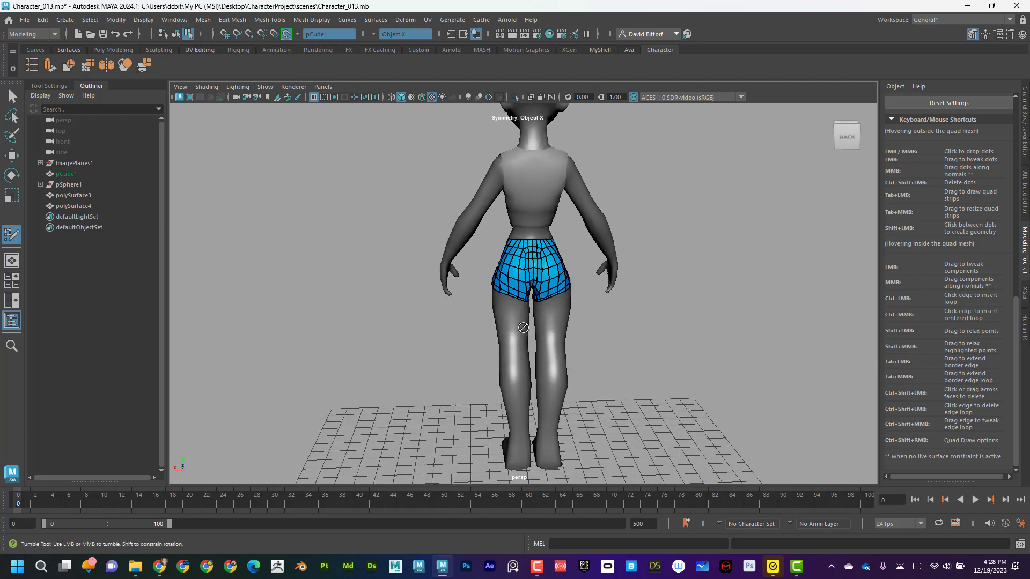
Lower the leg-opening border at the hip and back into a straighter hem, and relax the surrounding mesh
{"action": "scroll", "coordinate": [524, 327], "scroll_direction": "up", "scroll_amount": 8}
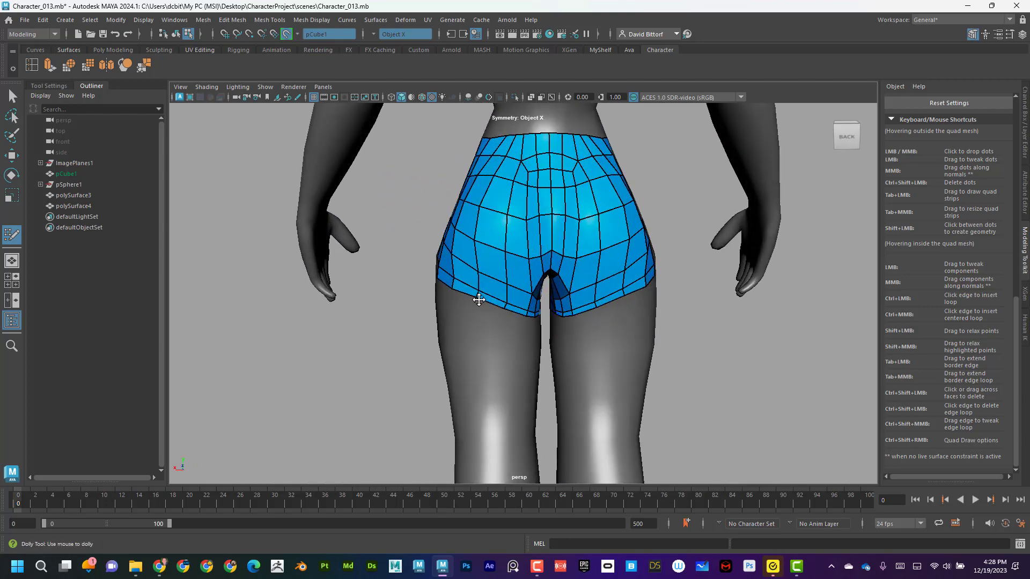
{"action": "mouse_move", "coordinate": [453, 295]}
{"action": "left_mouse_down", "text": "alt"}
{"action": "mouse_move", "coordinate": [466, 295]}
{"action": "mouse_move", "coordinate": [448, 290]}
{"action": "left_mouse_up", "text": "alt"}
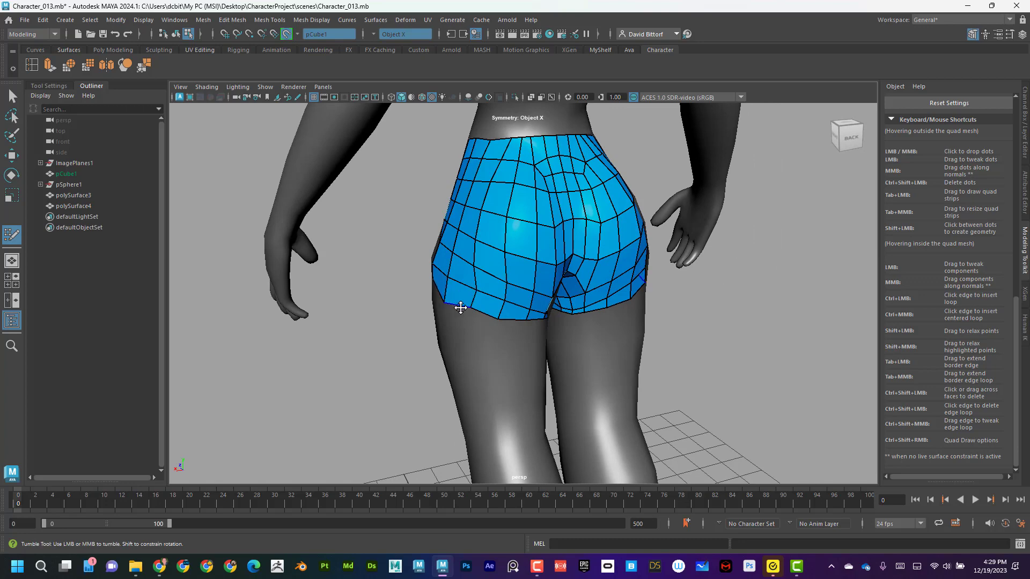
{"action": "mouse_move", "coordinate": [465, 310]}
{"action": "left_mouse_down", "text": "alt"}
{"action": "mouse_move", "coordinate": [490, 299]}
{"action": "mouse_move", "coordinate": [472, 298]}
{"action": "left_mouse_up", "text": "alt"}
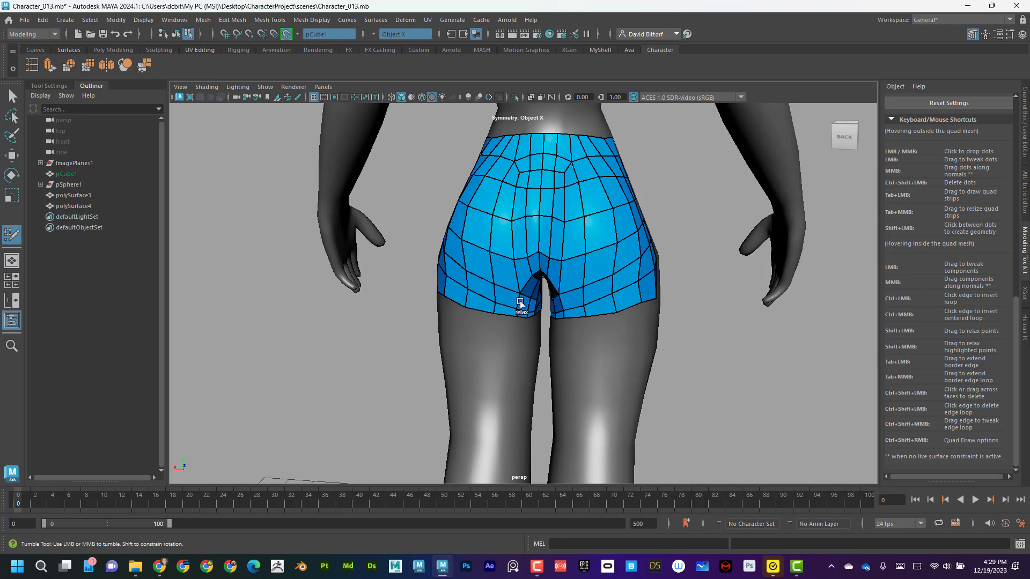
{"action": "mouse_move", "coordinate": [484, 290]}
{"action": "left_mouse_down", "text": "alt"}
{"action": "mouse_move", "coordinate": [501, 280]}
{"action": "mouse_move", "coordinate": [461, 305]}
{"action": "mouse_move", "coordinate": [529, 292]}
{"action": "mouse_move", "coordinate": [505, 295]}
{"action": "left_mouse_up", "text": "alt"}
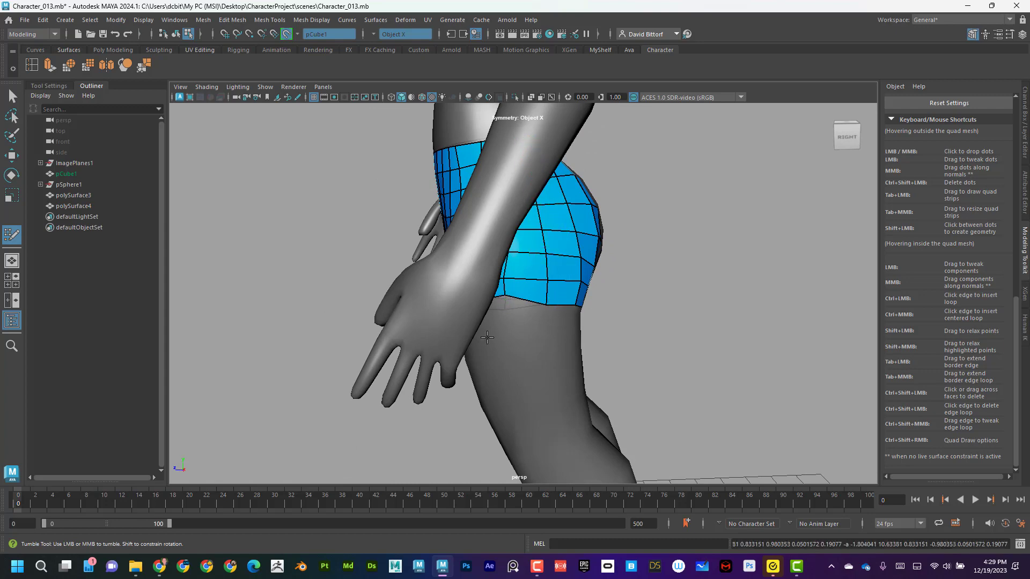
{"action": "left_click_drag", "start_coordinate": [446, 321], "coordinate": [583, 299], "text": "alt"}
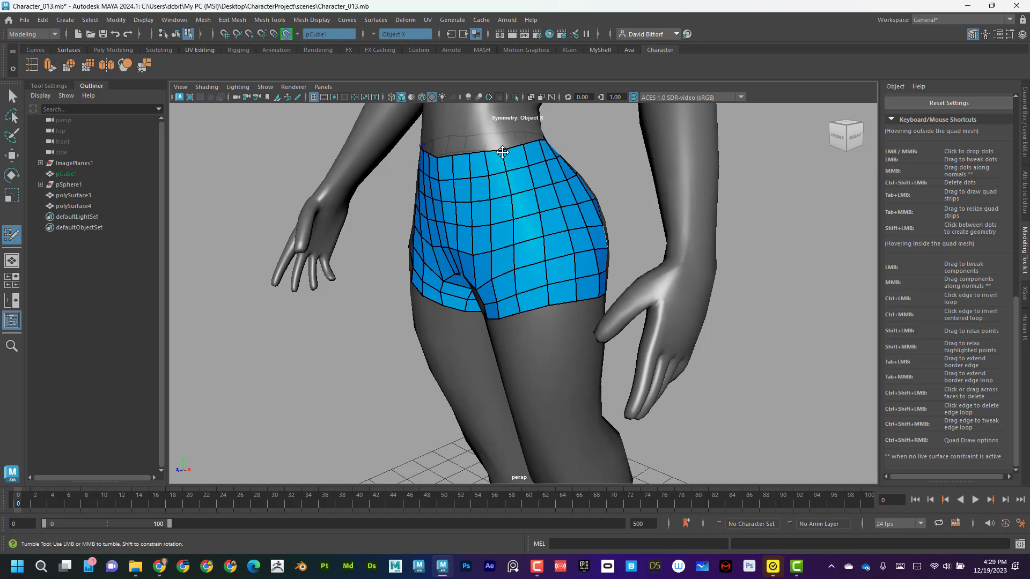
{"action": "mouse_move", "coordinate": [502, 152]}
{"action": "left_mouse_down", "text": "alt"}
{"action": "mouse_move", "coordinate": [526, 203]}
{"action": "mouse_move", "coordinate": [712, 245]}
{"action": "left_mouse_up", "text": "alt"}
Exit Quad Draw, select the garment mesh as an object, and isolate it in the viewport
{"action": "key", "text": "q"}
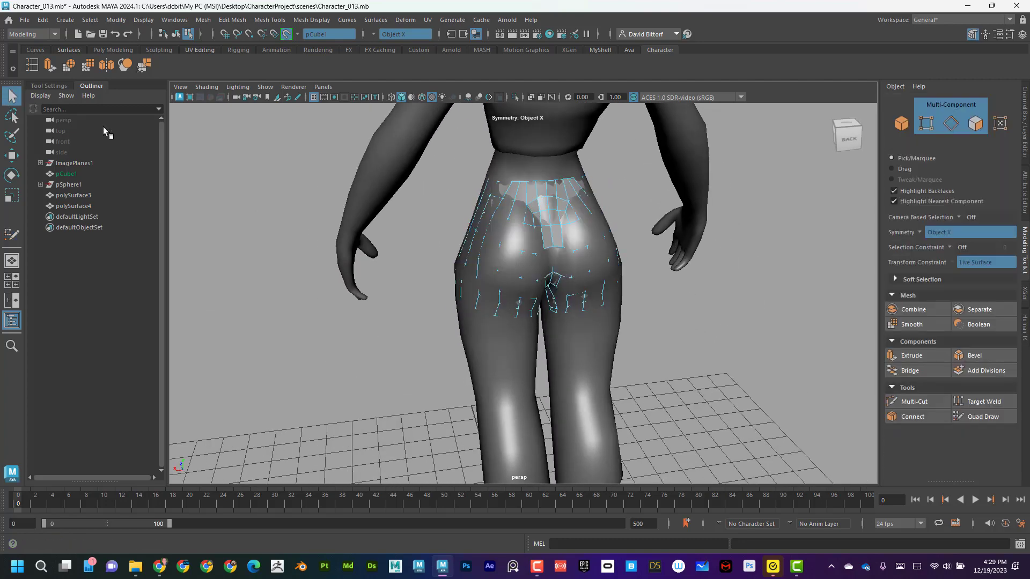
{"action": "right_click_drag", "start_coordinate": [555, 236], "coordinate": [566, 197]}
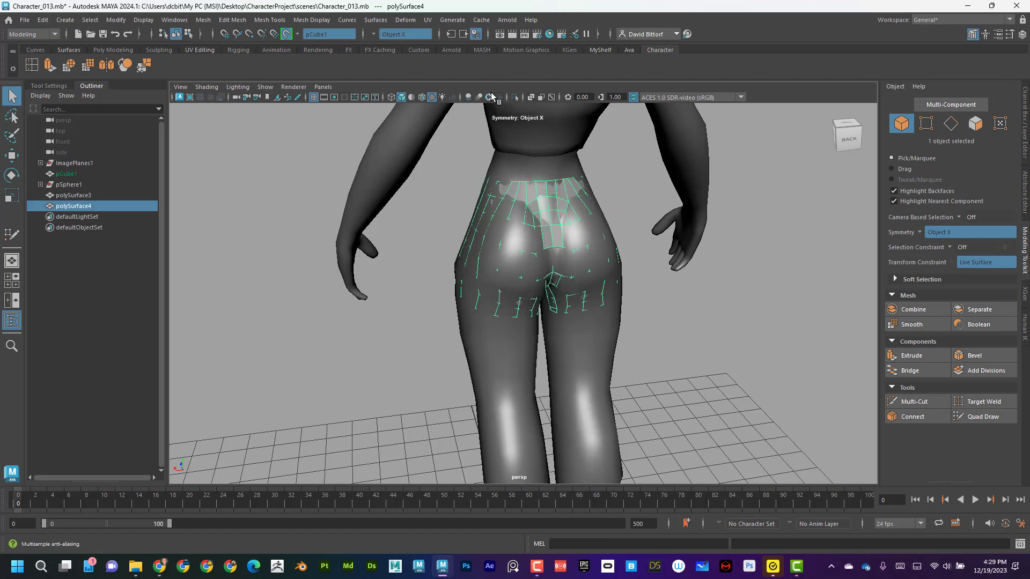
{"action": "left_click", "coordinate": [515, 97]}
{"action": "scroll", "coordinate": [555, 258], "scroll_direction": "up", "scroll_amount": 5}
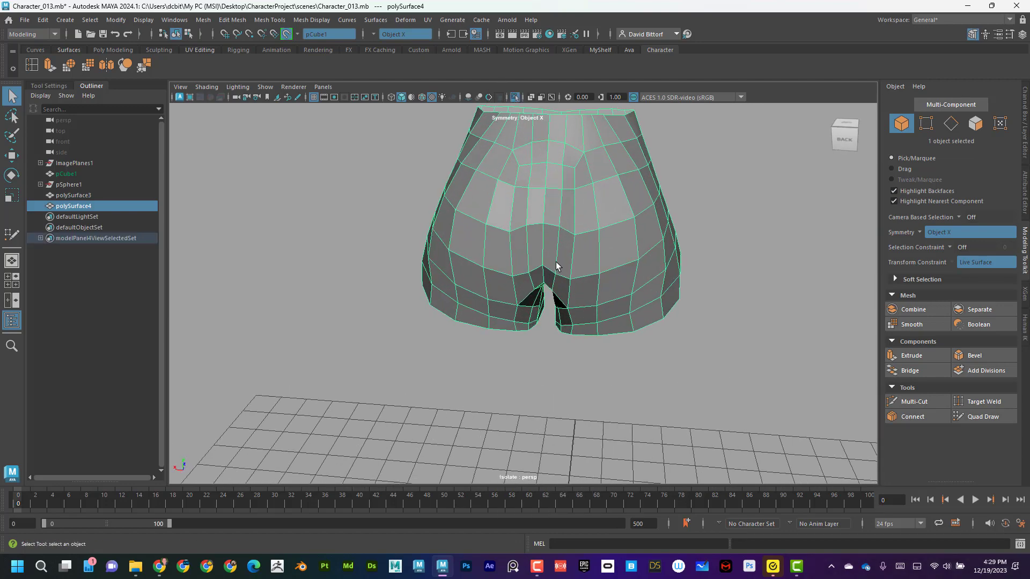
Average the centre crotch vertex and the vertices along the lower rear seam row just above it
{"action": "right_click_drag", "start_coordinate": [555, 246], "coordinate": [504, 247]}
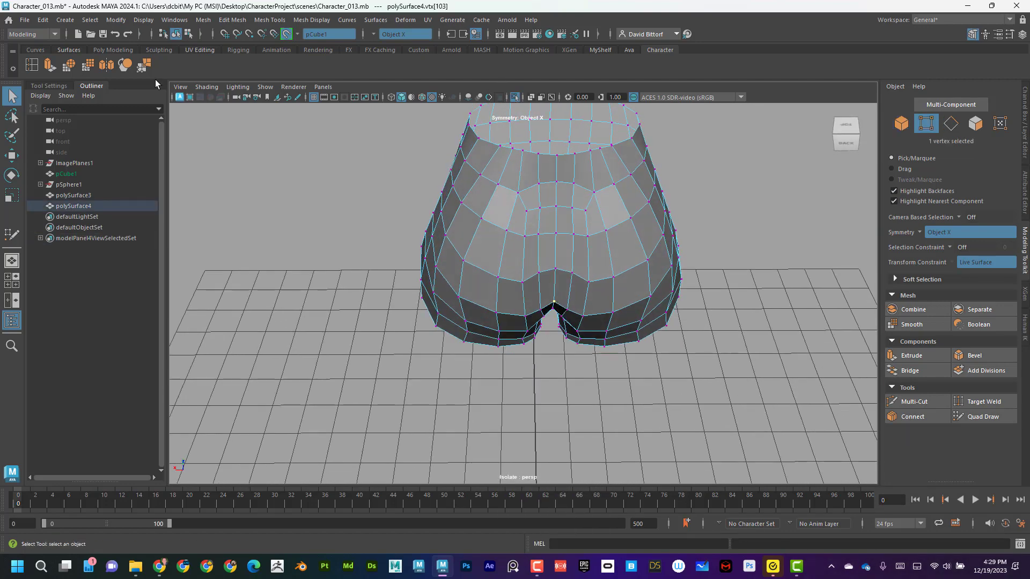
{"action": "left_click", "coordinate": [91, 71]}
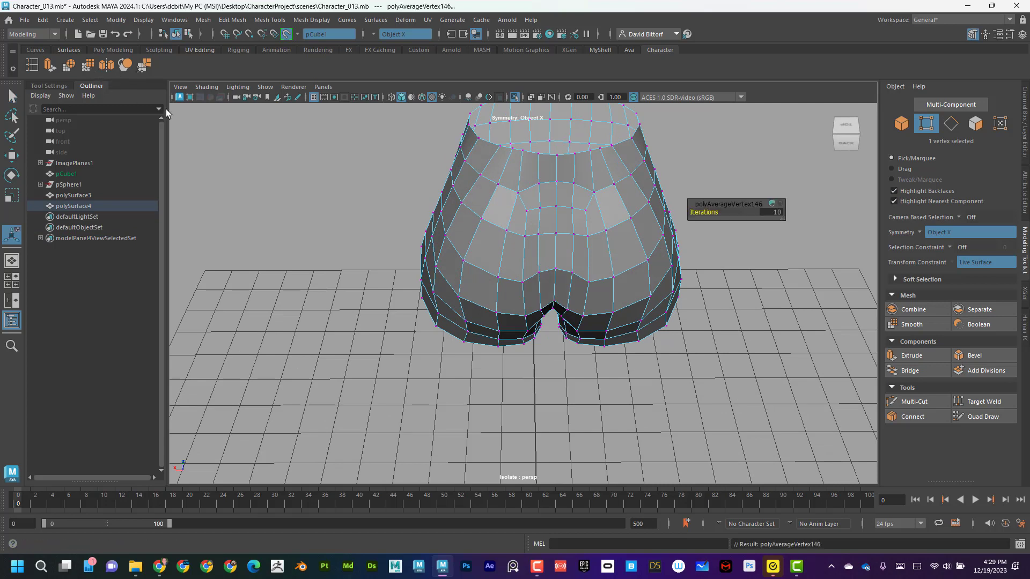
{"action": "left_click", "coordinate": [555, 272]}
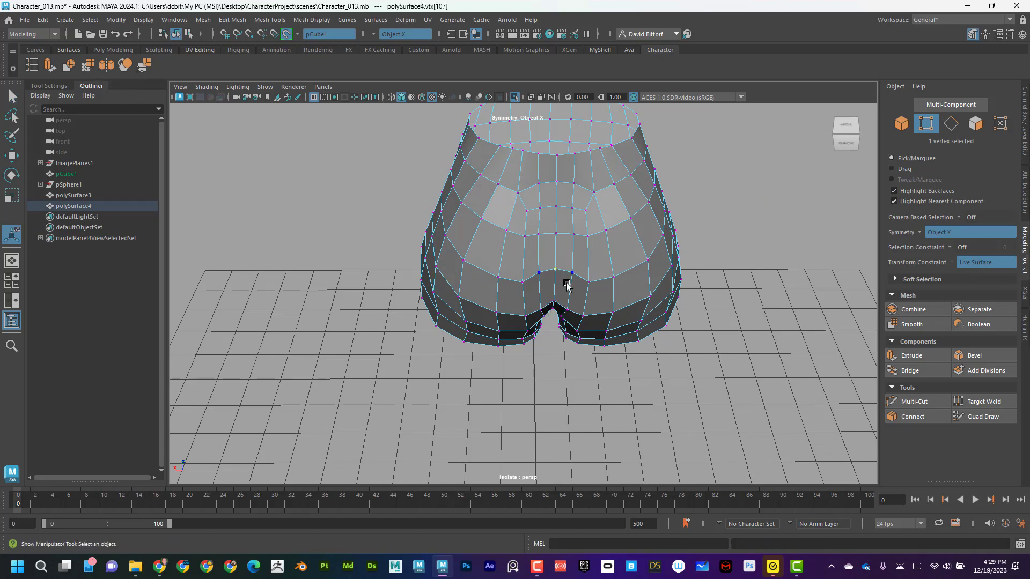
{"action": "key", "text": "g"}
{"action": "left_click", "coordinate": [572, 274]}
{"action": "key", "text": "g"}
{"action": "left_click", "coordinate": [591, 287]}
{"action": "key", "text": "g"}
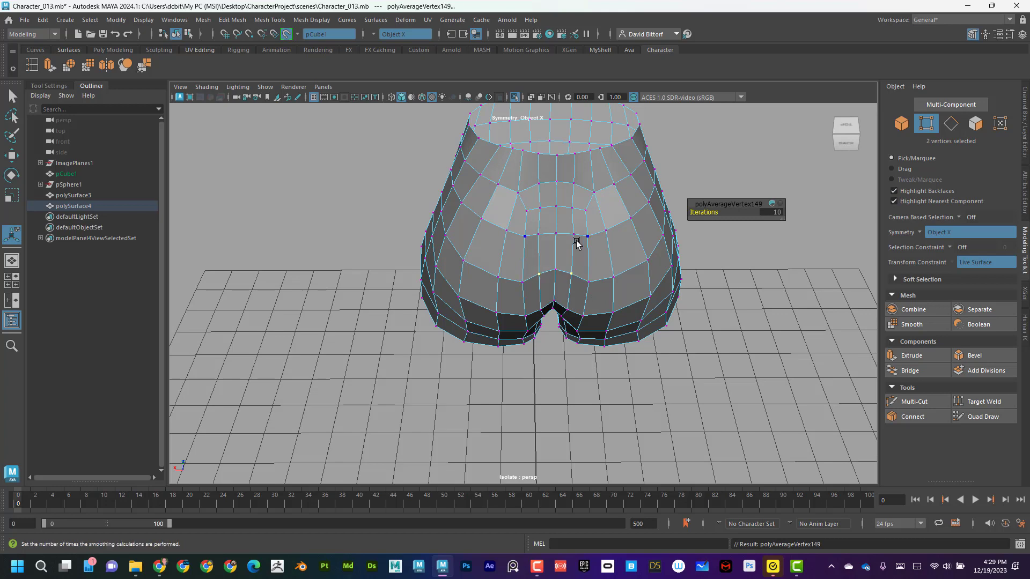
Average the vertices of the rear centre strip row by row from above the crotch up to the small upper grid
{"action": "left_click", "coordinate": [576, 238]}
{"action": "key", "text": "g"}
{"action": "left_click", "coordinate": [556, 236]}
{"action": "key", "text": "g"}
{"action": "left_click", "coordinate": [574, 211]}
{"action": "key", "text": "g"}
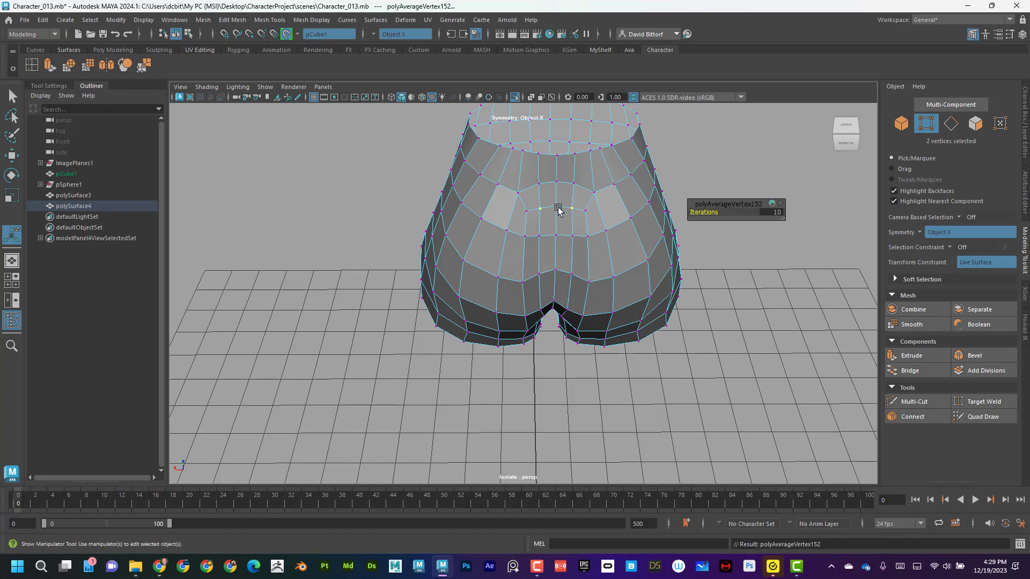
{"action": "left_click", "coordinate": [556, 208]}
{"action": "key", "text": "g"}
{"action": "left_click", "coordinate": [574, 185]}
{"action": "key", "text": "g"}
{"action": "key", "text": "g"}
Average the vertices flanking the rear centre strip, from beside the small grid down to the lower seam row
{"action": "left_click", "coordinate": [594, 222]}
{"action": "key", "text": "g"}
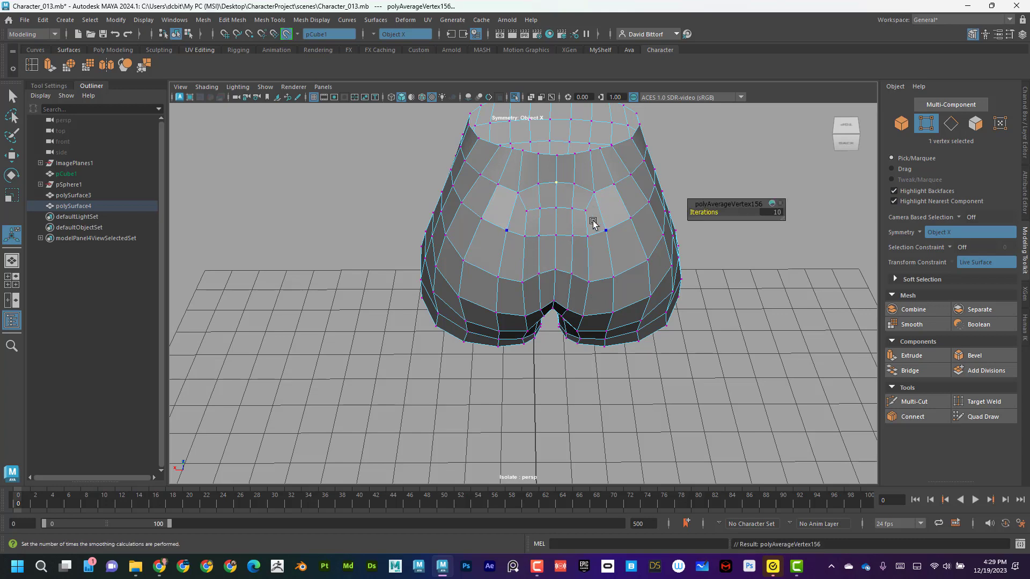
{"action": "left_click", "coordinate": [586, 214]}
{"action": "key", "text": "g"}
{"action": "left_click", "coordinate": [588, 238]}
{"action": "key", "text": "g"}
{"action": "left_click", "coordinate": [608, 279]}
{"action": "key", "text": "g"}
{"action": "left_click", "coordinate": [590, 283]}
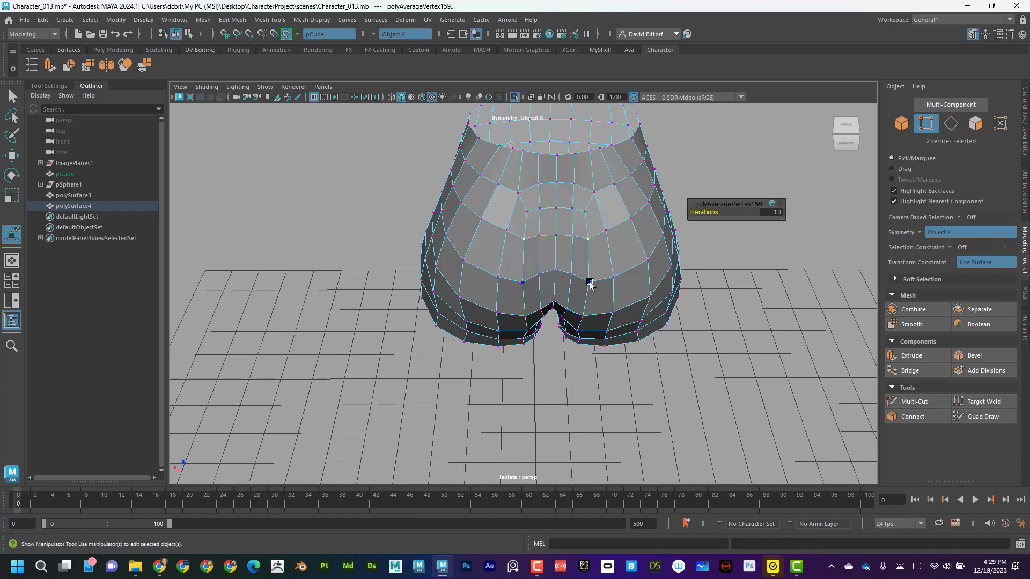
{"action": "key", "text": "g"}
Average the lower rear vertices beside the crotch opening and undo the last averaging
{"action": "left_click", "coordinate": [583, 316]}
{"action": "key", "text": "g"}
{"action": "left_click", "coordinate": [574, 325]}
{"action": "key", "text": "g"}
{"action": "left_click", "coordinate": [568, 312]}
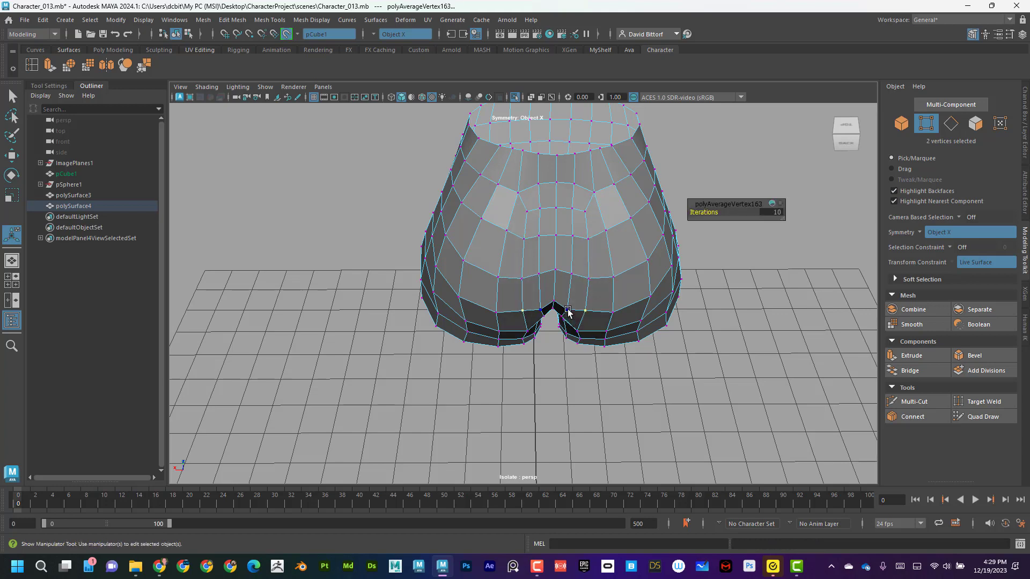
{"action": "key", "text": "g"}
{"action": "key", "text": "g"}
{"action": "left_click", "coordinate": [569, 310]}
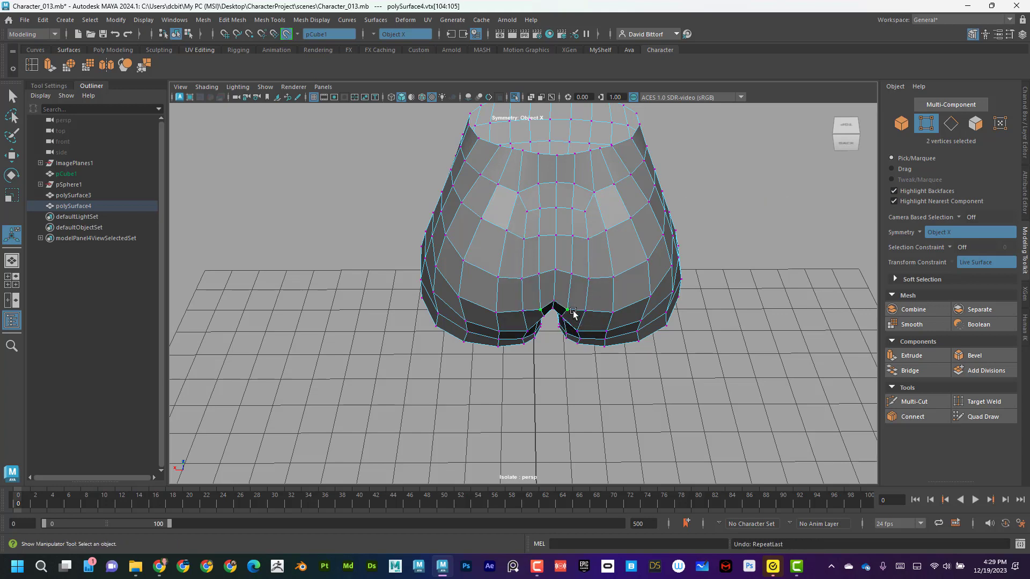
Select the single centre vertex at the crotch and activate the Move tool
{"action": "left_click_drag", "start_coordinate": [588, 295], "coordinate": [623, 285], "text": "alt"}
{"action": "scroll", "coordinate": [612, 266], "scroll_direction": "up", "scroll_amount": 2}
{"action": "right_click_drag", "start_coordinate": [589, 247], "coordinate": [559, 247]}
{"action": "left_click", "coordinate": [573, 256]}
{"action": "left_click_drag", "start_coordinate": [614, 294], "coordinate": [605, 325], "text": "alt"}
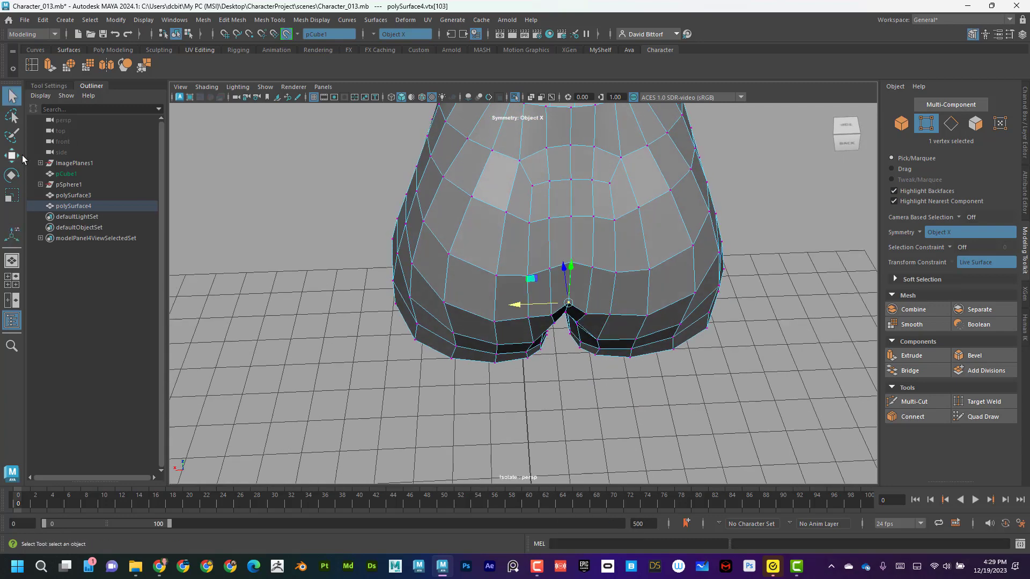
{"action": "left_click", "coordinate": [14, 157]}
{"action": "left_click_drag", "start_coordinate": [568, 257], "coordinate": [564, 298], "text": "alt"}
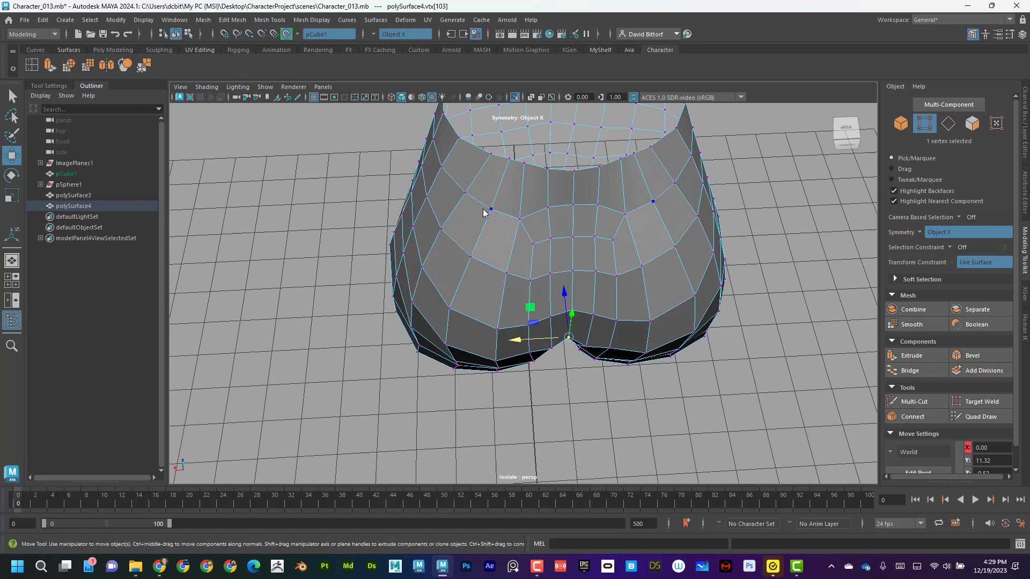
Return to object selection, select pCube1, and turn off its live surface
{"action": "right_click_drag", "start_coordinate": [484, 210], "coordinate": [518, 193]}
{"action": "left_click", "coordinate": [72, 173]}
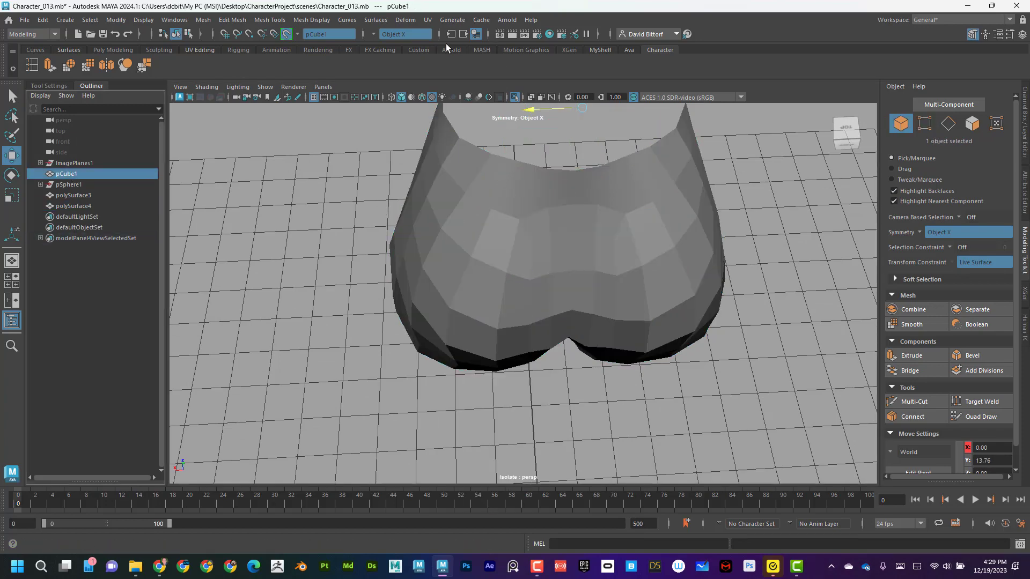
{"action": "left_click", "coordinate": [286, 33]}
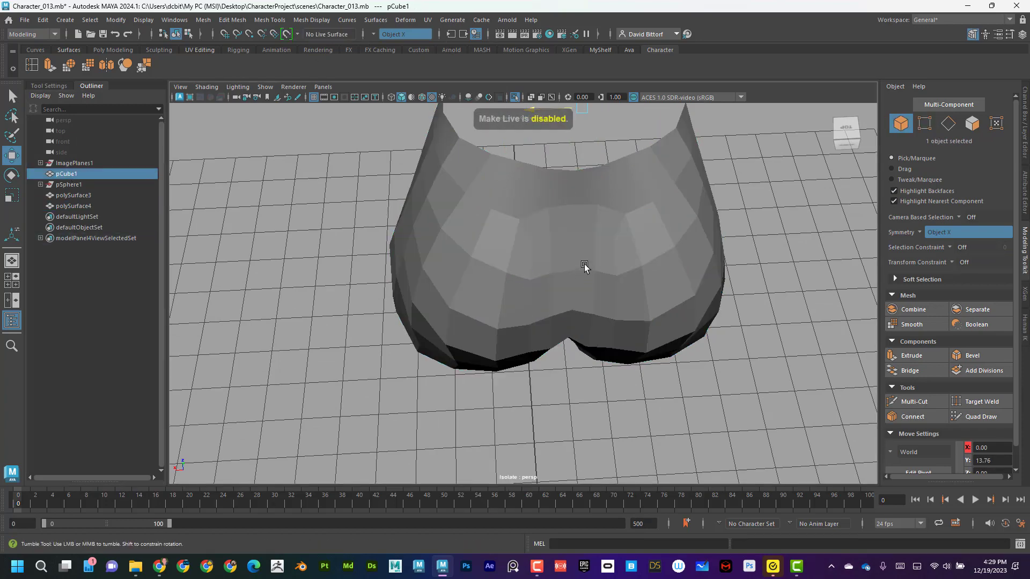
Average the rear centre vertex of polySurface4 just above the crotch opening
{"action": "left_click_drag", "start_coordinate": [584, 265], "coordinate": [566, 232], "text": "alt"}
{"action": "left_click", "coordinate": [543, 253]}
{"action": "middle_click_drag", "start_coordinate": [542, 253], "coordinate": [527, 287], "text": "alt"}
{"action": "scroll", "coordinate": [528, 290], "scroll_direction": "up", "scroll_amount": 2}
{"action": "right_click_drag", "start_coordinate": [562, 254], "coordinate": [507, 251]}
{"action": "left_click", "coordinate": [556, 330]}
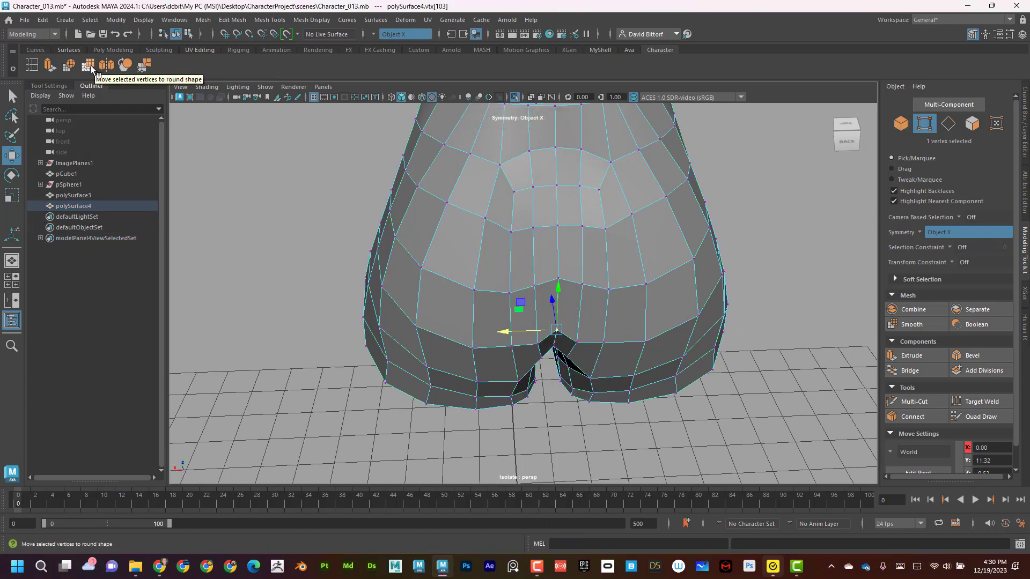
{"action": "left_click", "coordinate": [125, 65]}
Move the two rear centre vertices above the crotch opening in depth to even out the seam
{"action": "left_click", "coordinate": [18, 157]}
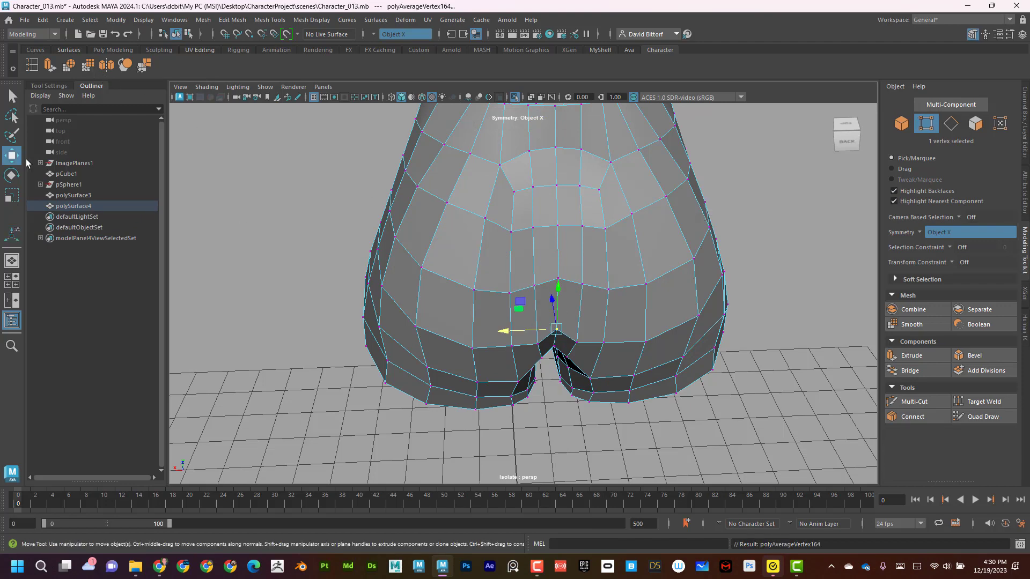
{"action": "left_click_drag", "start_coordinate": [516, 351], "coordinate": [518, 381], "text": "alt"}
{"action": "left_click_drag", "start_coordinate": [556, 330], "coordinate": [580, 317], "text": "alt"}
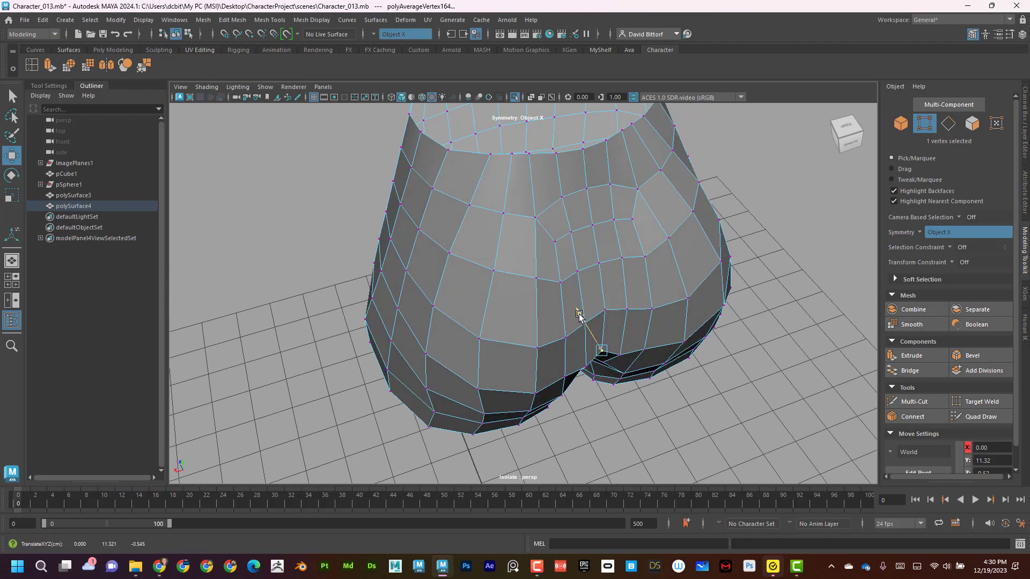
{"action": "left_click", "coordinate": [602, 310]}
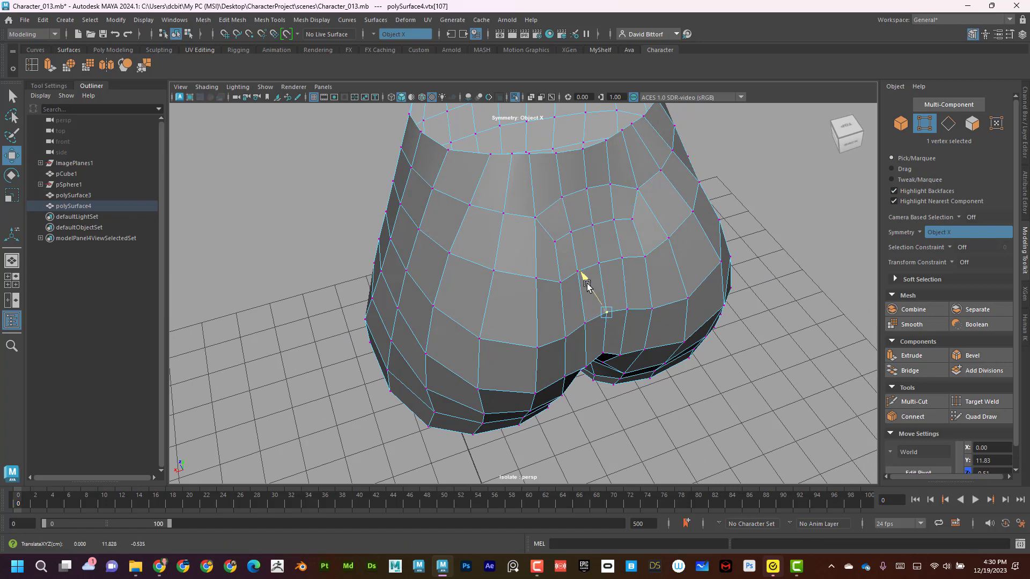
Reposition the centre-line vertices at the crotch vertically and up to the lower back in depth
{"action": "left_click_drag", "start_coordinate": [621, 294], "coordinate": [544, 304], "text": "alt"}
{"action": "left_click", "coordinate": [588, 278]}
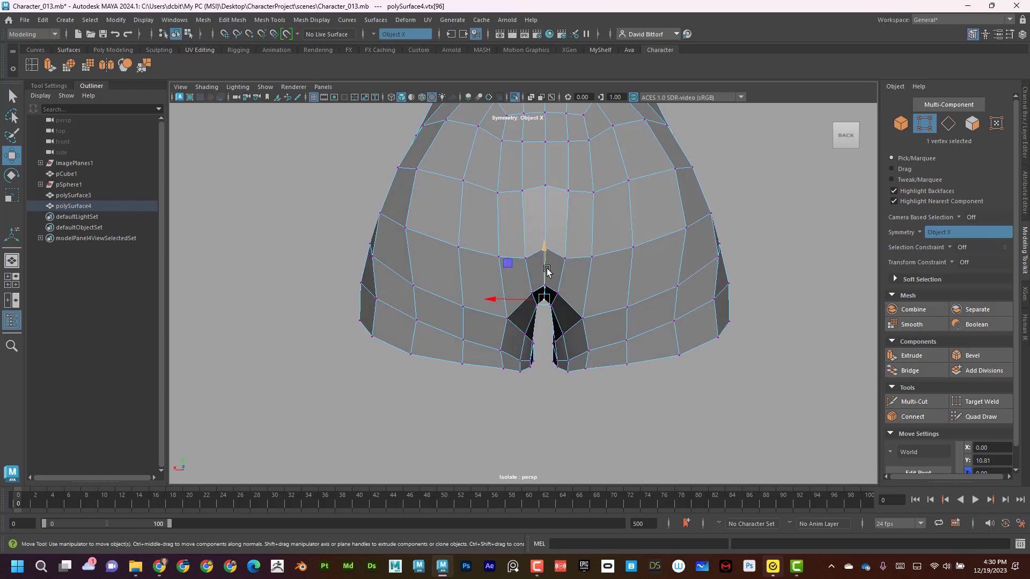
{"action": "left_click_drag", "start_coordinate": [547, 269], "coordinate": [557, 330]}
{"action": "left_click", "coordinate": [569, 312]}
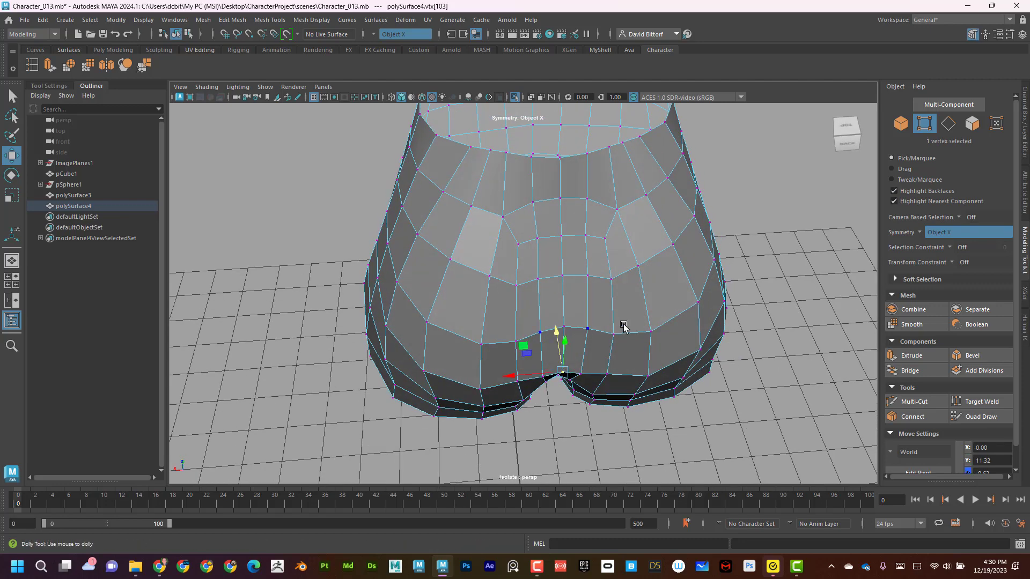
{"action": "left_click_drag", "start_coordinate": [624, 327], "coordinate": [515, 252], "text": "alt"}
{"action": "left_click", "coordinate": [513, 252]}
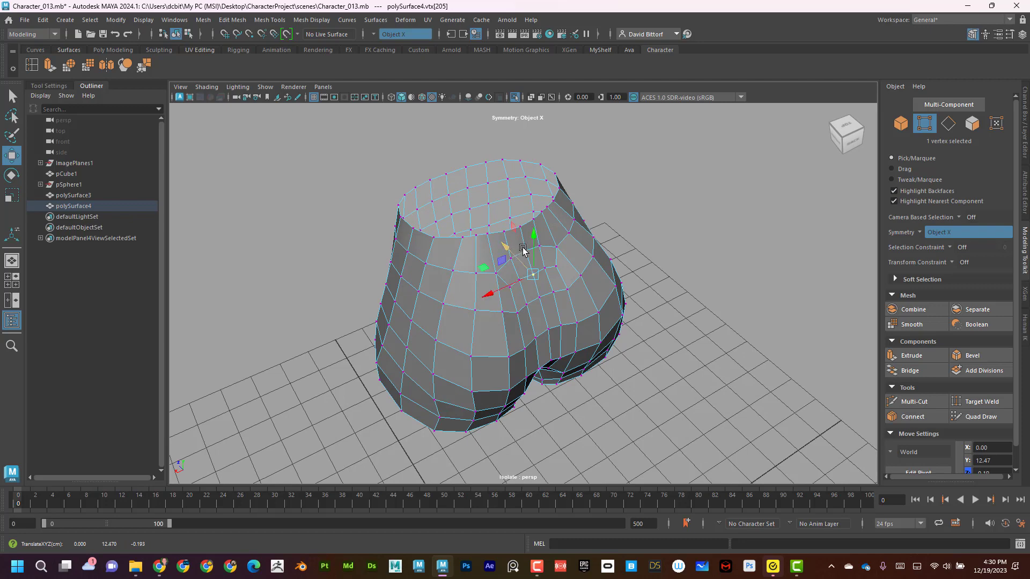
Preview the garment smoothed in object mode and inspect its centre seam from the front and the rear
{"action": "left_click_drag", "start_coordinate": [333, 291], "coordinate": [537, 245], "text": "alt"}
{"action": "right_click_drag", "start_coordinate": [538, 245], "coordinate": [563, 230]}
{"action": "left_click_drag", "start_coordinate": [487, 302], "coordinate": [526, 299], "text": "alt"}
{"action": "right_click_drag", "start_coordinate": [526, 299], "coordinate": [652, 274], "text": "alt"}
{"action": "key", "text": "3"}
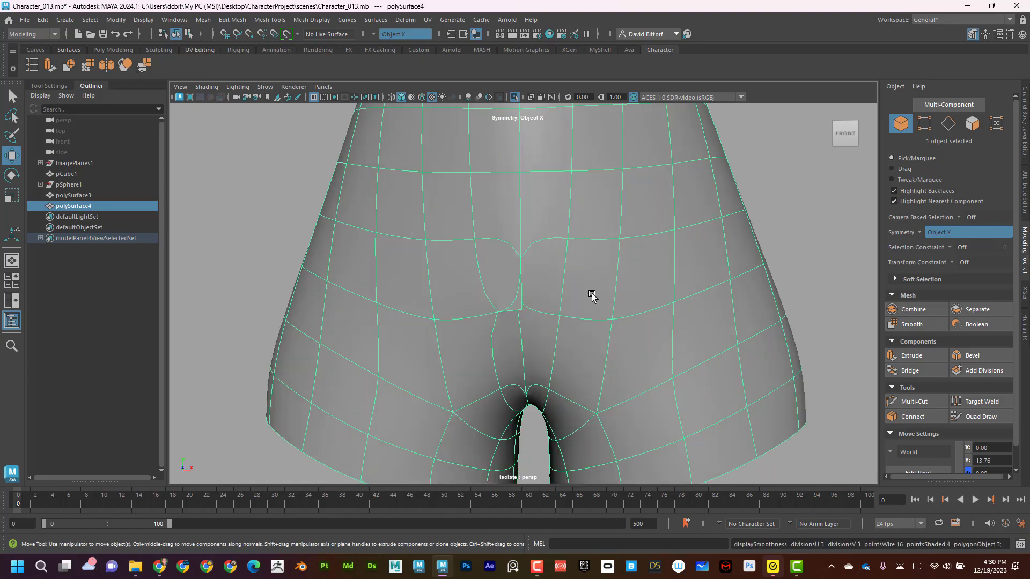
{"action": "left_click_drag", "start_coordinate": [700, 298], "coordinate": [498, 315], "text": "alt"}
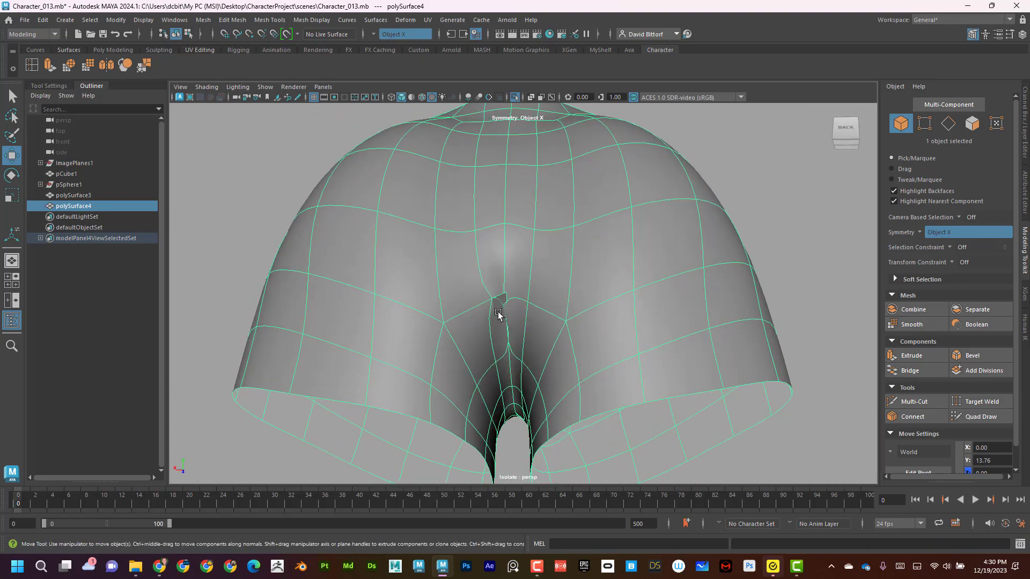
Return to the unsmoothed display and merge the overlapping vertices at the top centre of the rear crotch opening
{"action": "key", "text": "1"}
{"action": "right_click_drag", "start_coordinate": [514, 242], "coordinate": [474, 247]}
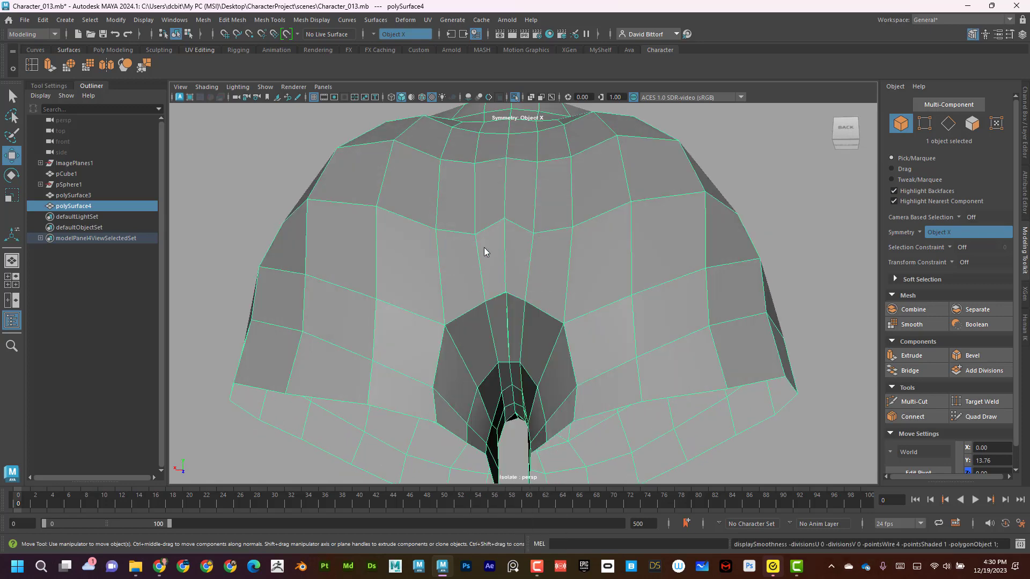
{"action": "left_click_drag", "start_coordinate": [508, 303], "coordinate": [508, 303]}
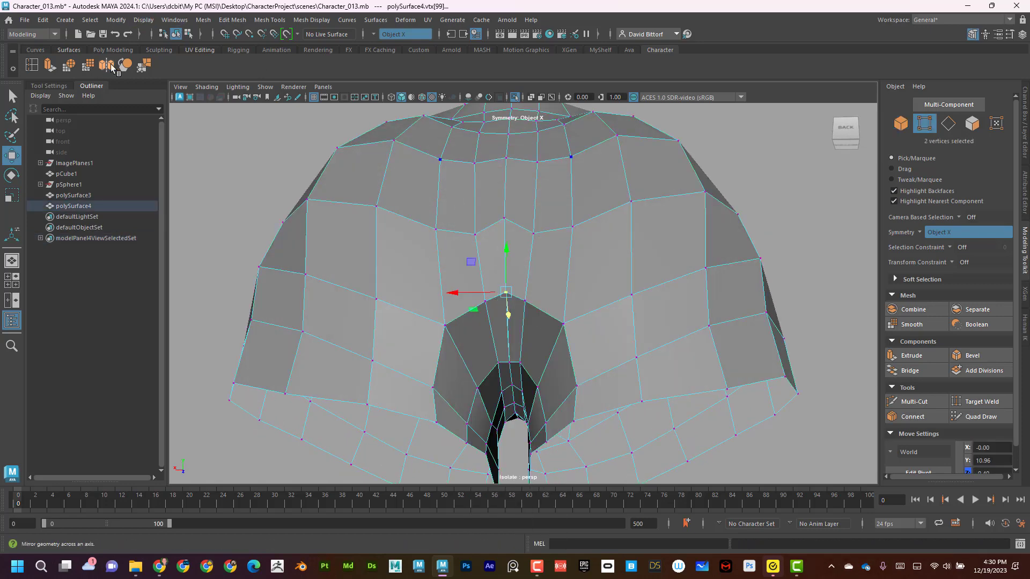
{"action": "left_click", "coordinate": [145, 67]}
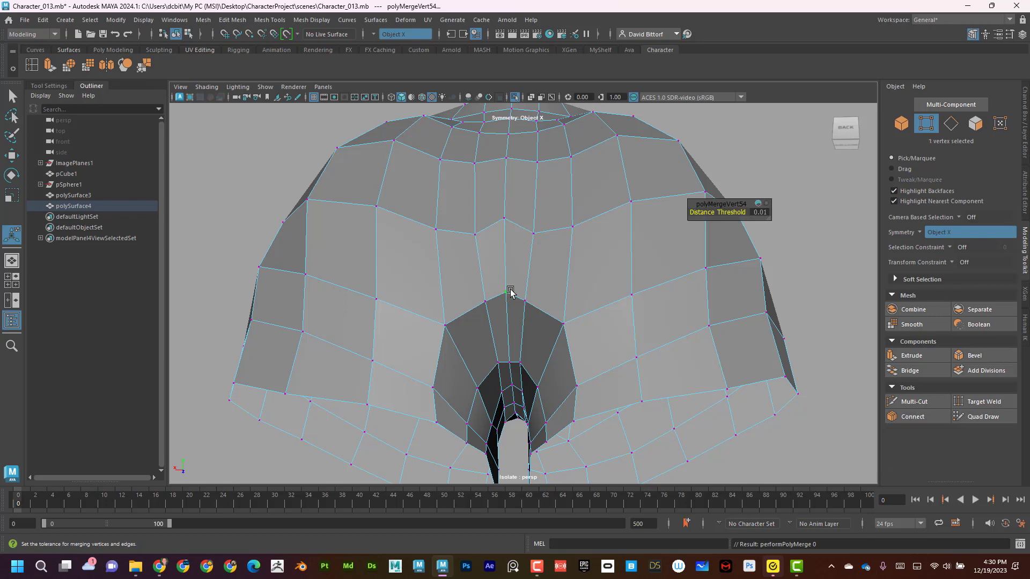
Merge the overlapping vertices at two neighbouring points on the front centre seam above the crotch
{"action": "left_click_drag", "start_coordinate": [510, 292], "coordinate": [586, 313], "text": "alt"}
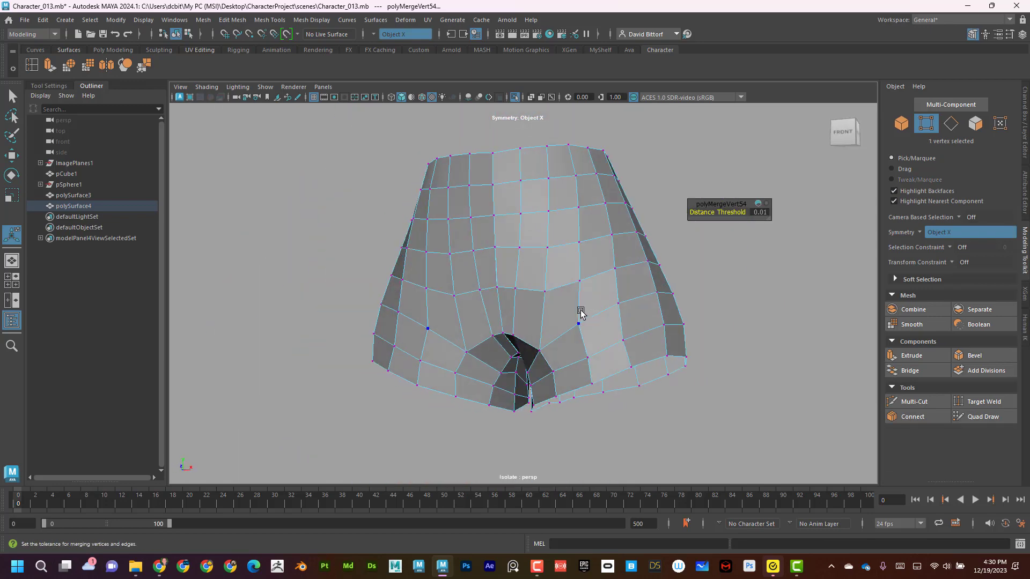
{"action": "key", "text": "3"}
{"action": "left_click", "coordinate": [491, 282]}
{"action": "key", "text": "1"}
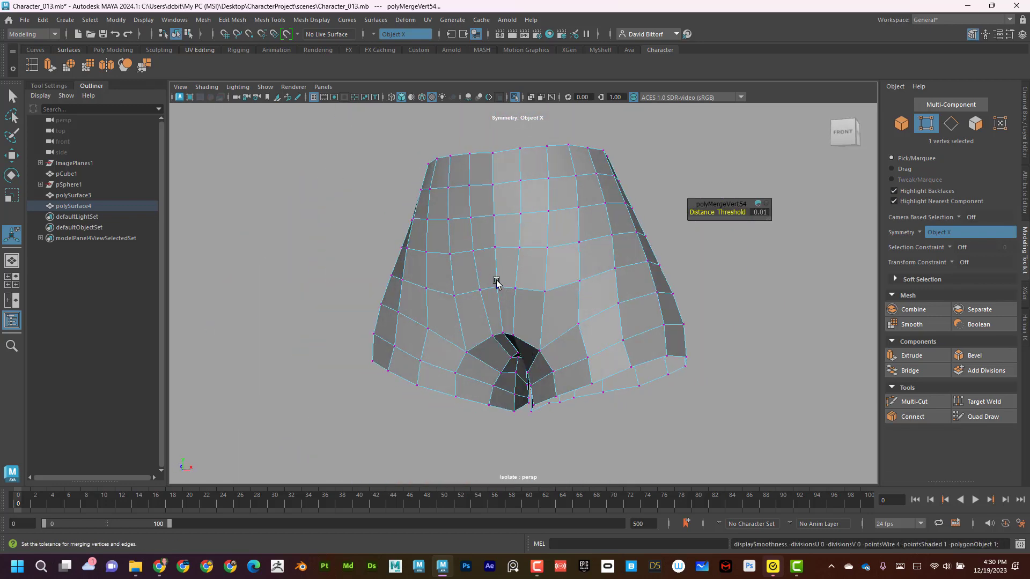
{"action": "left_click_drag", "start_coordinate": [495, 283], "coordinate": [505, 295]}
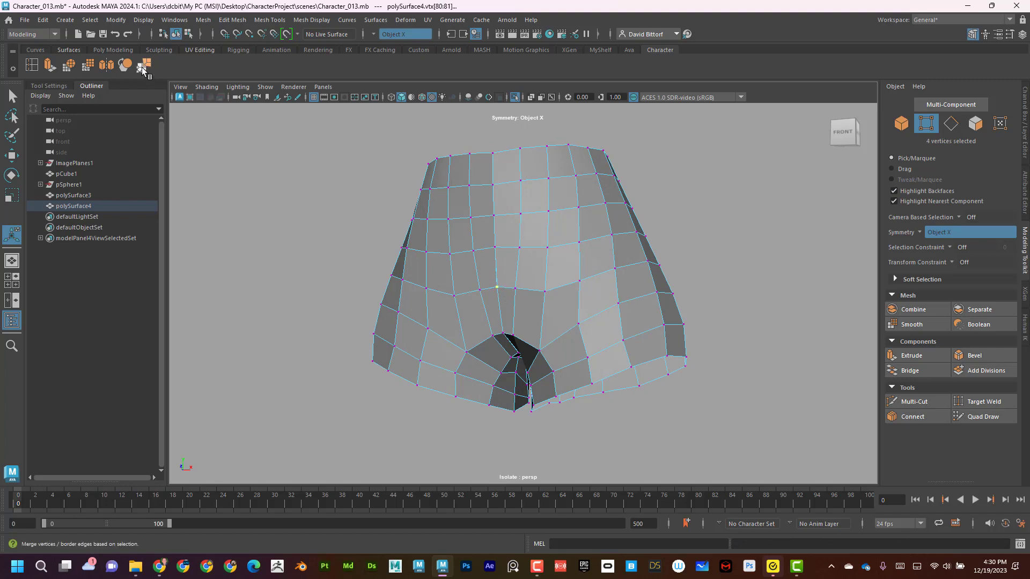
{"action": "left_click", "coordinate": [520, 258]}
{"action": "key", "text": "g"}
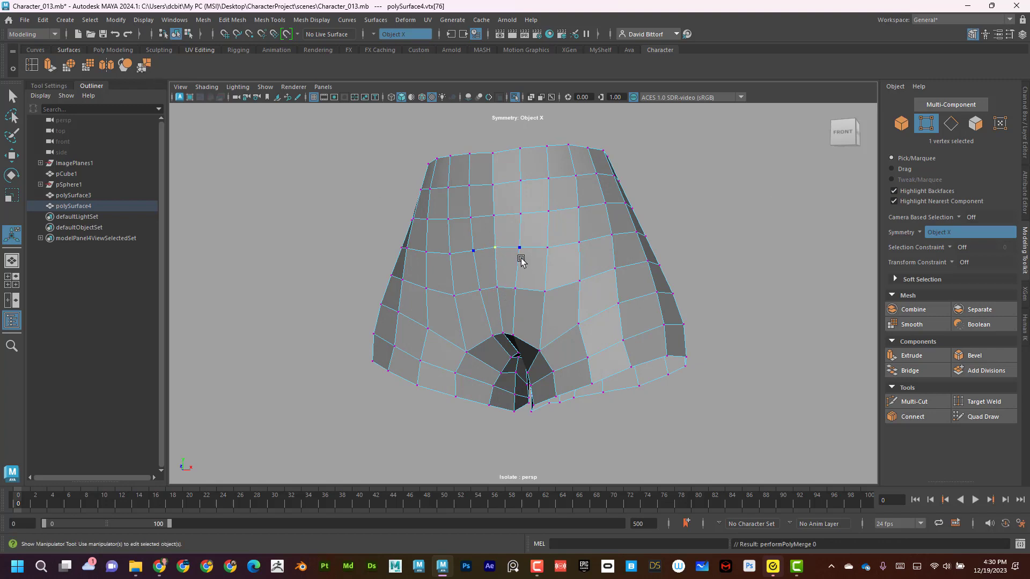
Merge the overlapping centre vertices inside the crotch and at the front edge of the crotch arch
{"action": "left_click_drag", "start_coordinate": [518, 288], "coordinate": [550, 275], "text": "alt"}
{"action": "right_click_drag", "start_coordinate": [550, 274], "coordinate": [551, 276], "text": "alt"}
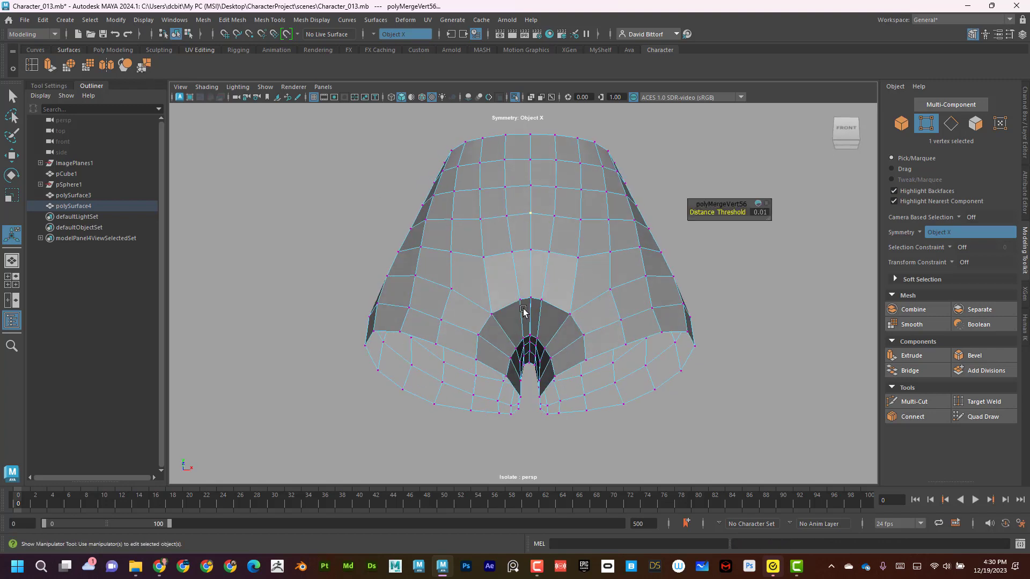
{"action": "left_click_drag", "start_coordinate": [522, 326], "coordinate": [540, 340]}
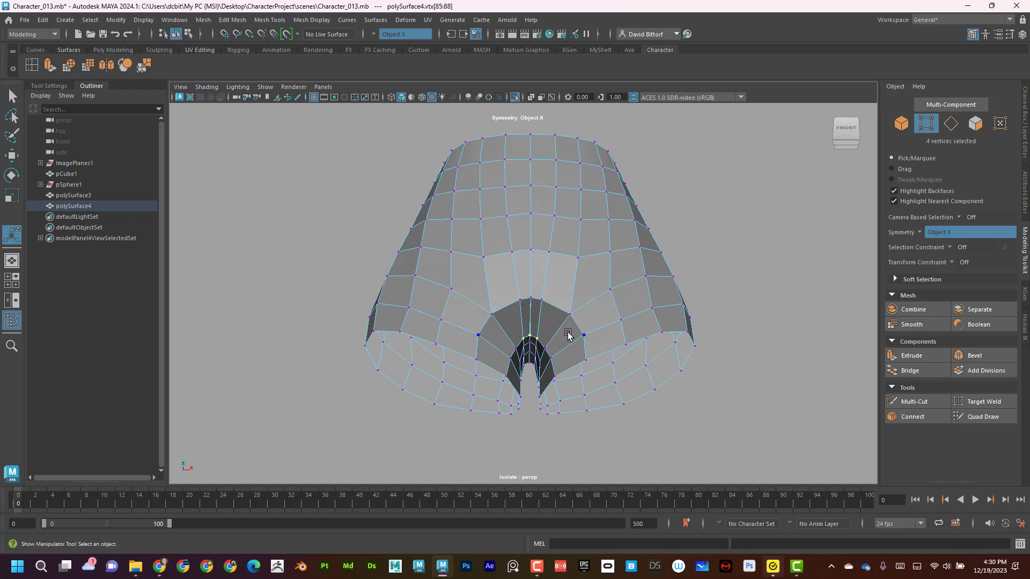
{"action": "key", "text": "g"}
{"action": "left_click", "coordinate": [544, 298]}
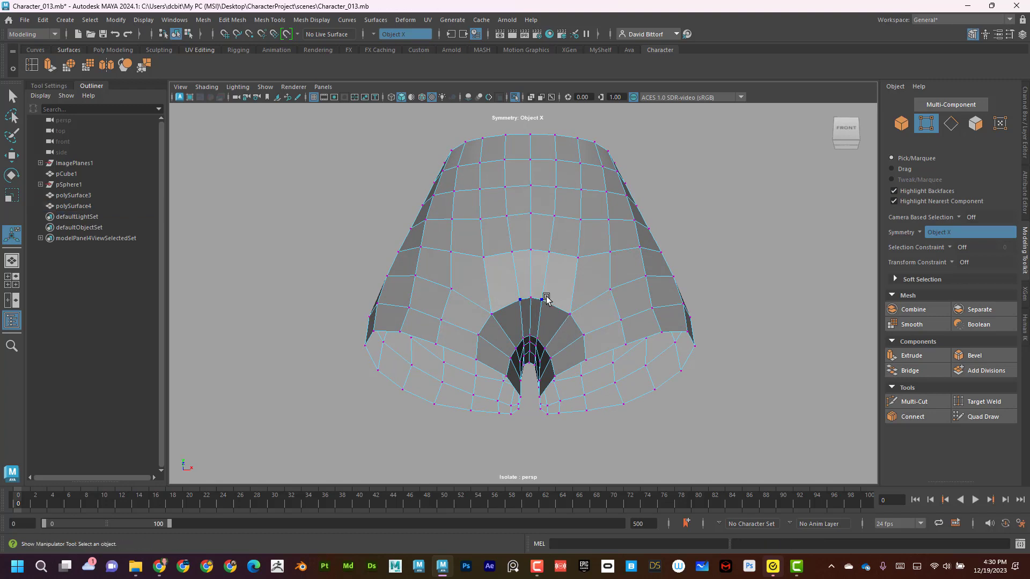
{"action": "left_click_drag", "start_coordinate": [533, 301], "coordinate": [534, 302]}
{"action": "key", "text": "g"}
Preview the merged garment smoothed in object mode and check its front
{"action": "right_click_drag", "start_coordinate": [559, 260], "coordinate": [598, 233]}
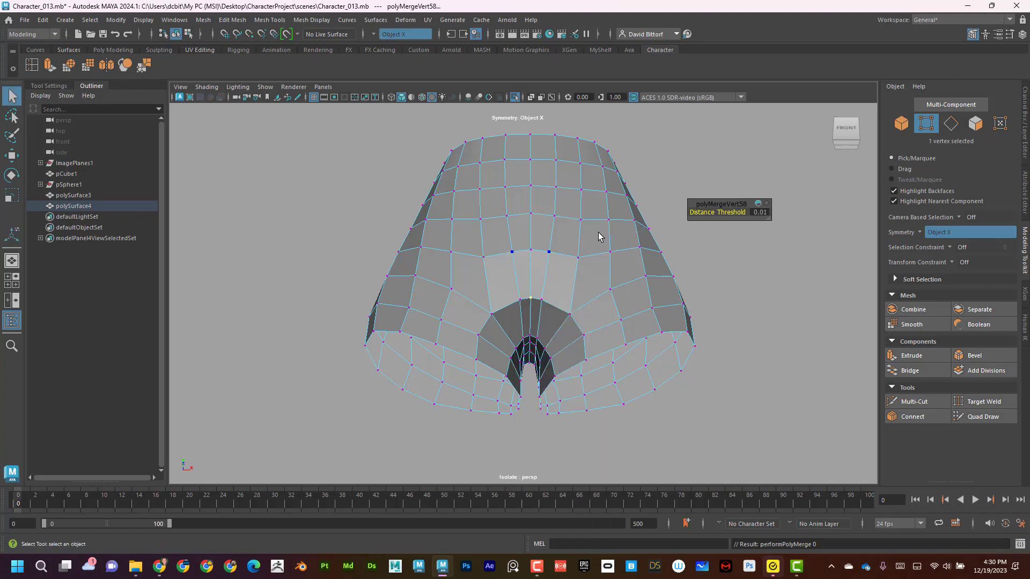
{"action": "key", "text": "3"}
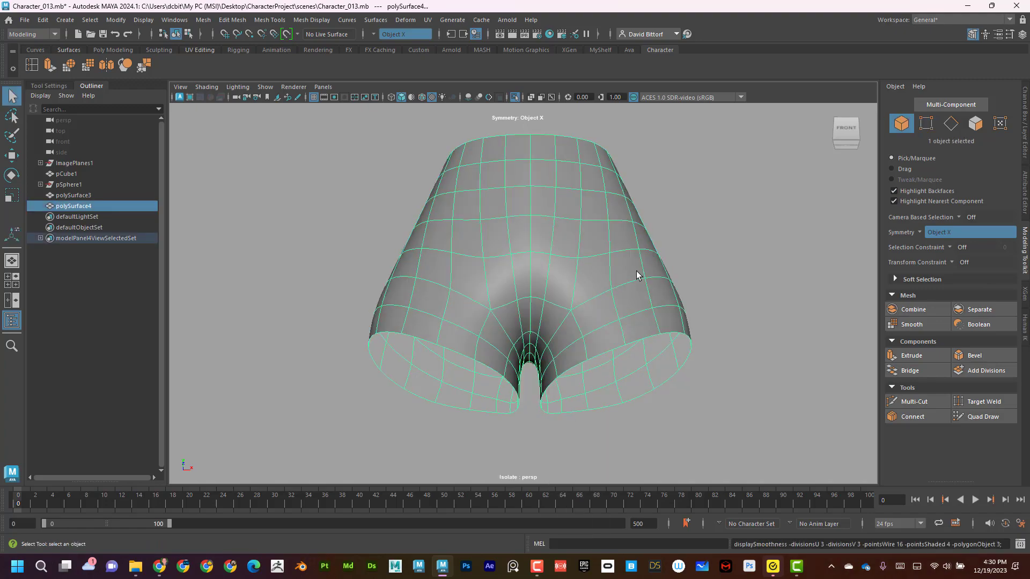
{"action": "left_click_drag", "start_coordinate": [636, 275], "coordinate": [616, 299], "text": "alt"}
{"action": "right_click_drag", "start_coordinate": [606, 247], "coordinate": [643, 233]}
Extrude all faces of the garment to give it a slight thickness, and return to object selection
{"action": "right_click_drag", "start_coordinate": [574, 253], "coordinate": [575, 259]}
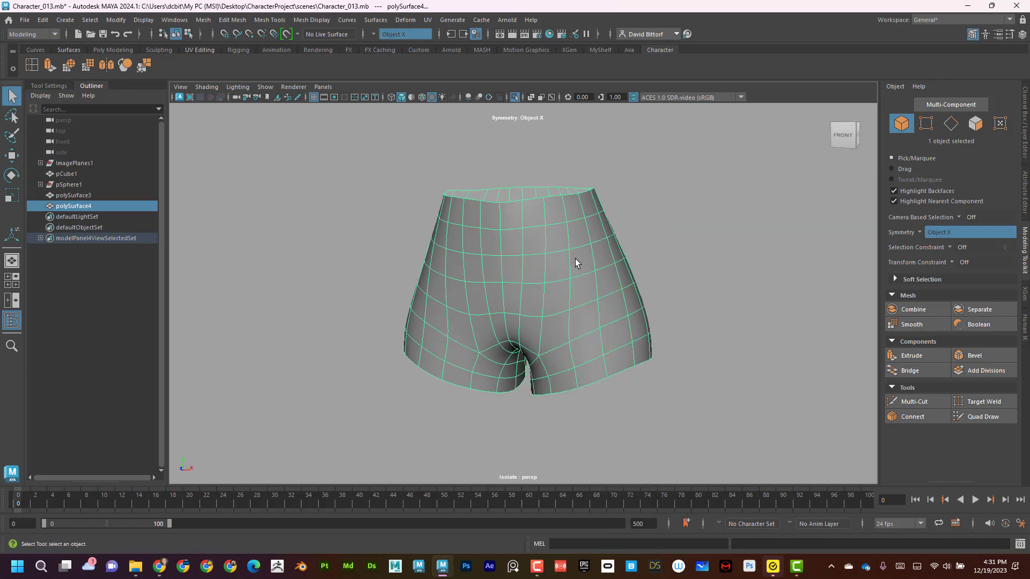
{"action": "left_click_drag", "start_coordinate": [345, 154], "coordinate": [723, 450]}
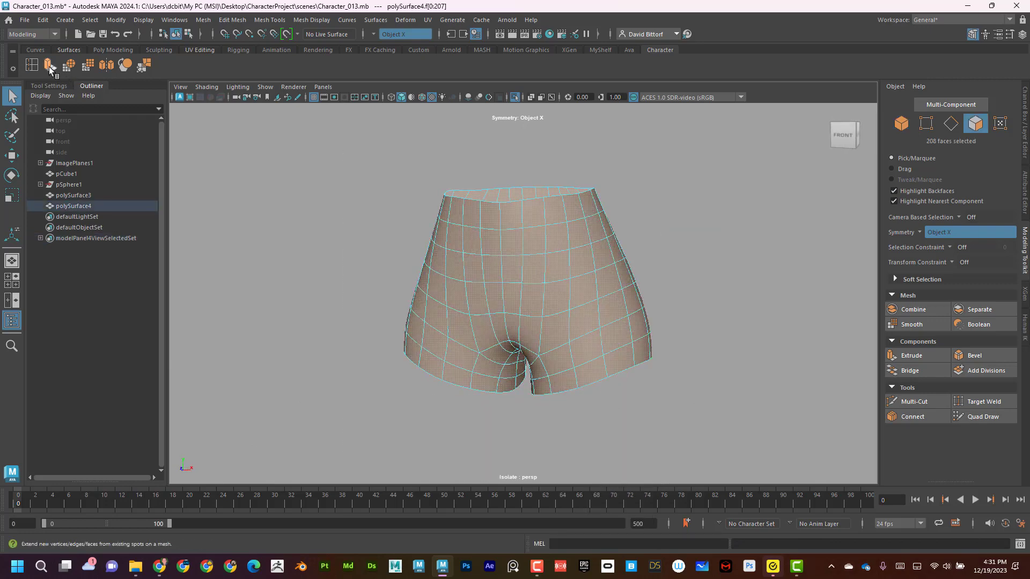
{"action": "key", "text": "ctrl+e"}
{"action": "left_click_drag", "start_coordinate": [584, 317], "coordinate": [457, 280], "text": "alt"}
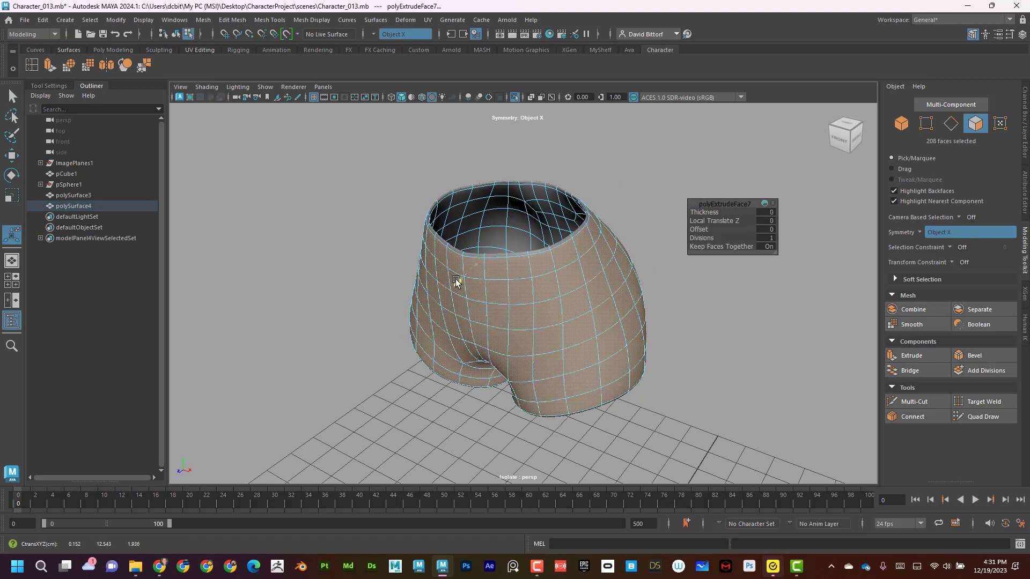
{"action": "right_click_drag", "start_coordinate": [569, 266], "coordinate": [596, 275]}
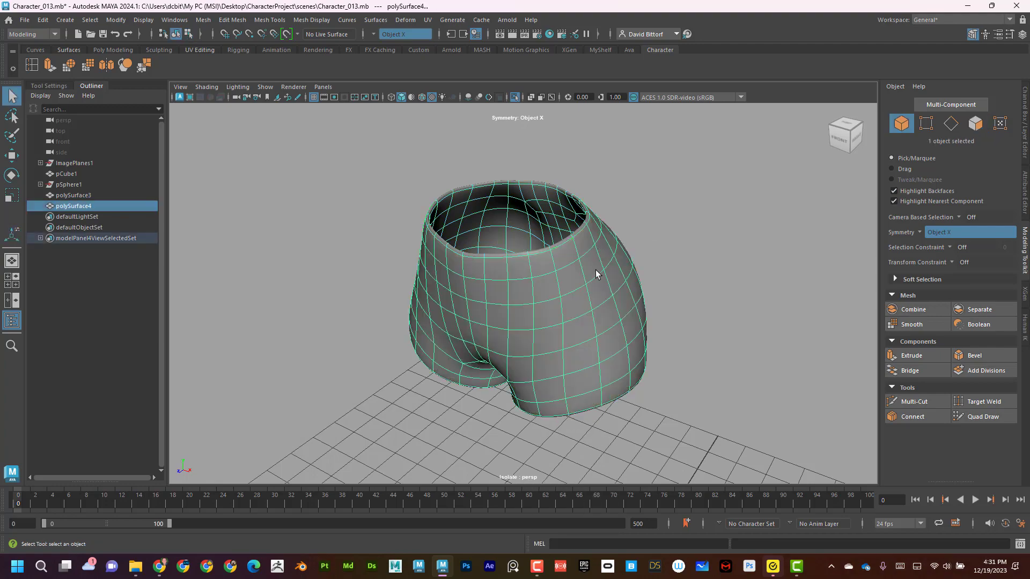
Move the centre vertex under the crotch slightly upward between the two leg openings
{"action": "left_click_drag", "start_coordinate": [505, 324], "coordinate": [409, 307], "text": "alt"}
{"action": "middle_click_drag", "start_coordinate": [409, 308], "coordinate": [483, 316], "text": "alt"}
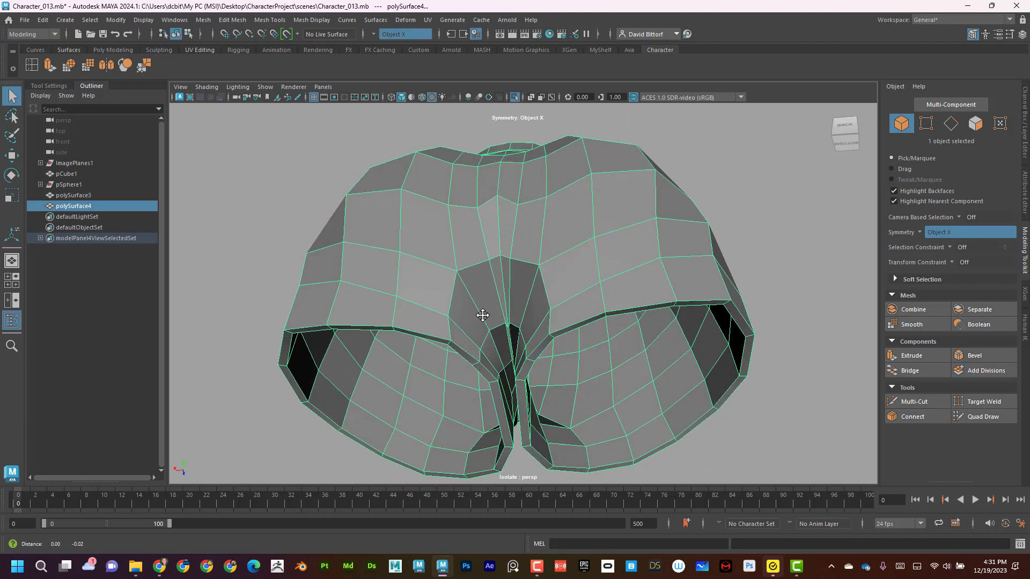
{"action": "right_click_drag", "start_coordinate": [483, 316], "coordinate": [540, 333], "text": "alt"}
{"action": "left_click_drag", "start_coordinate": [540, 333], "coordinate": [543, 344], "text": "alt"}
{"action": "right_click_drag", "start_coordinate": [543, 344], "coordinate": [613, 316], "text": "alt"}
{"action": "left_click_drag", "start_coordinate": [613, 316], "coordinate": [614, 319], "text": "alt"}
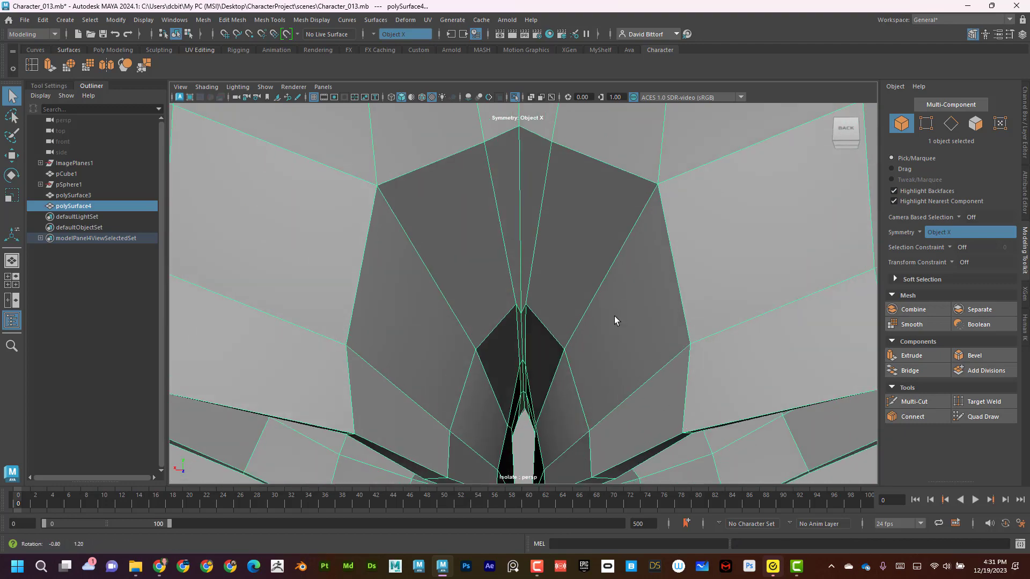
{"action": "right_click_drag", "start_coordinate": [540, 310], "coordinate": [519, 298]}
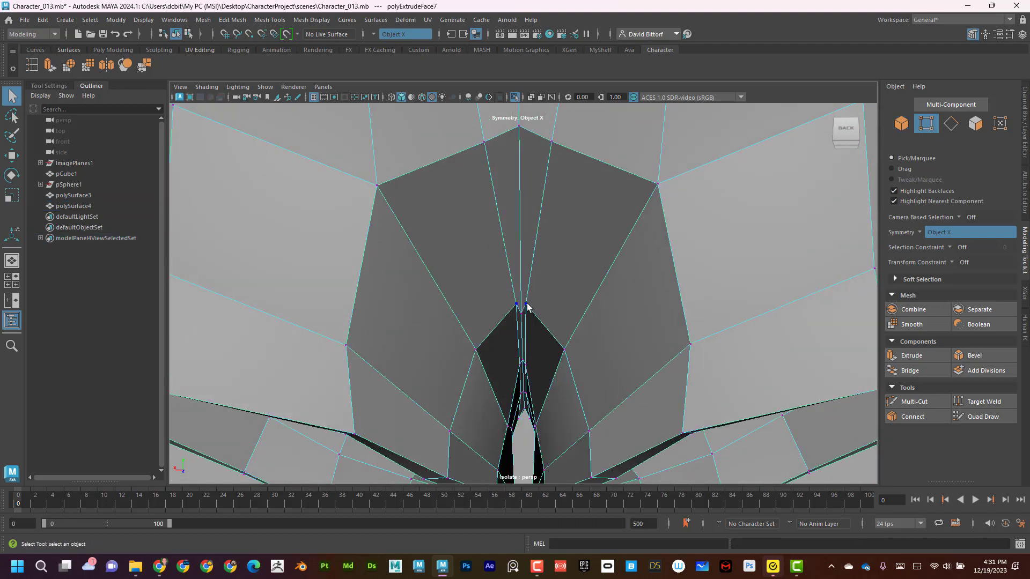
{"action": "left_click", "coordinate": [11, 155]}
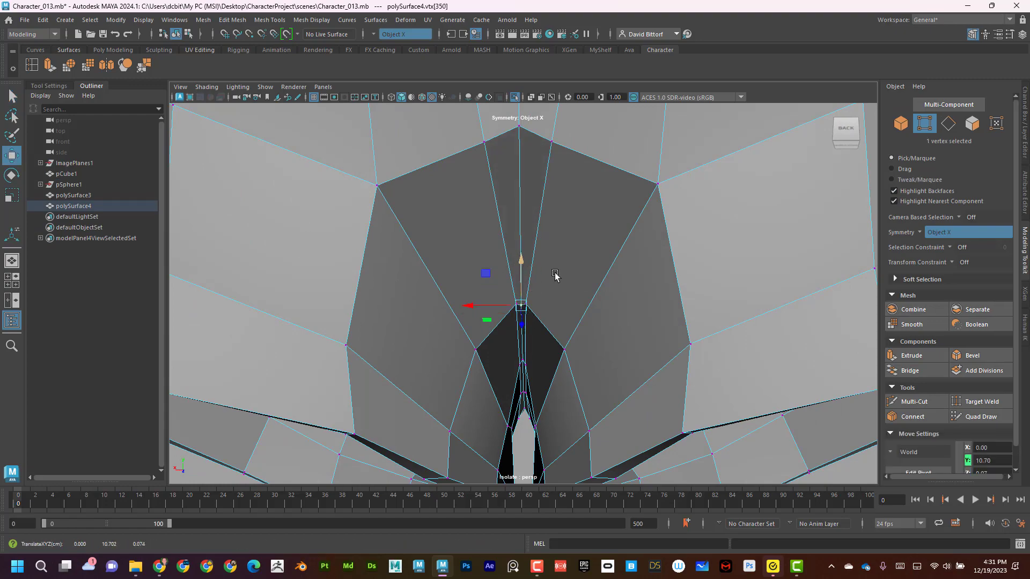
{"action": "right_click_drag", "start_coordinate": [555, 274], "coordinate": [551, 309], "text": "alt"}
{"action": "left_click_drag", "start_coordinate": [551, 309], "coordinate": [553, 237], "text": "alt"}
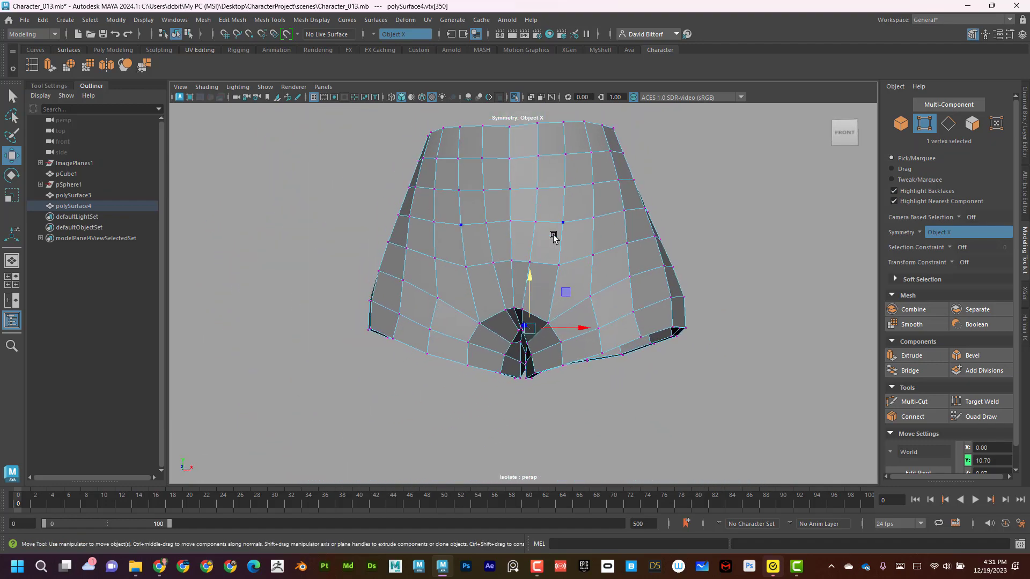
Return to object selection, turn off isolation, and frame the full character wearing the garment
{"action": "key", "text": "F8"}
{"action": "left_click_drag", "start_coordinate": [607, 216], "coordinate": [773, 108], "text": "alt"}
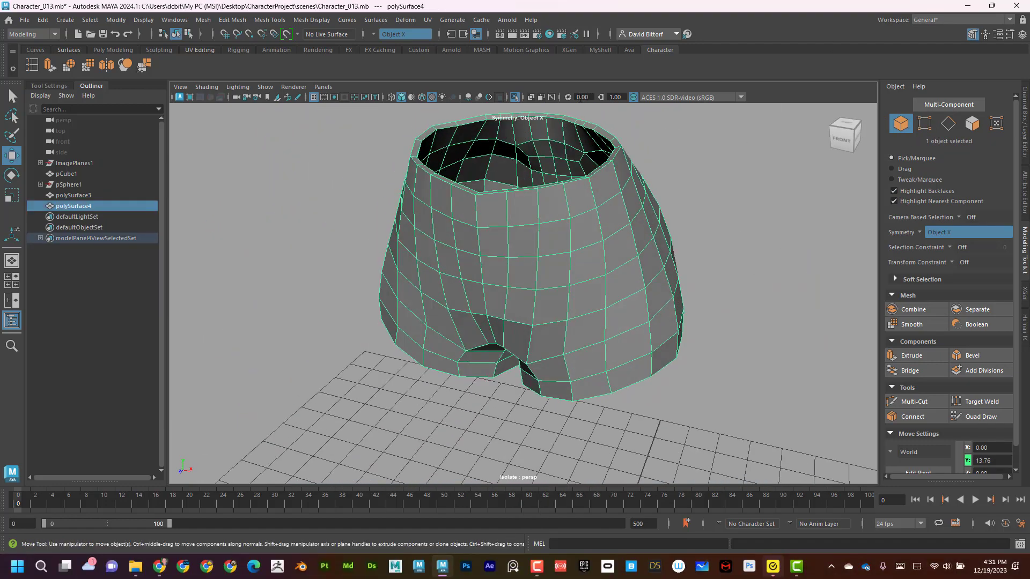
{"action": "left_click", "coordinate": [516, 97]}
{"action": "scroll", "coordinate": [648, 317], "scroll_direction": "down", "scroll_amount": 5}
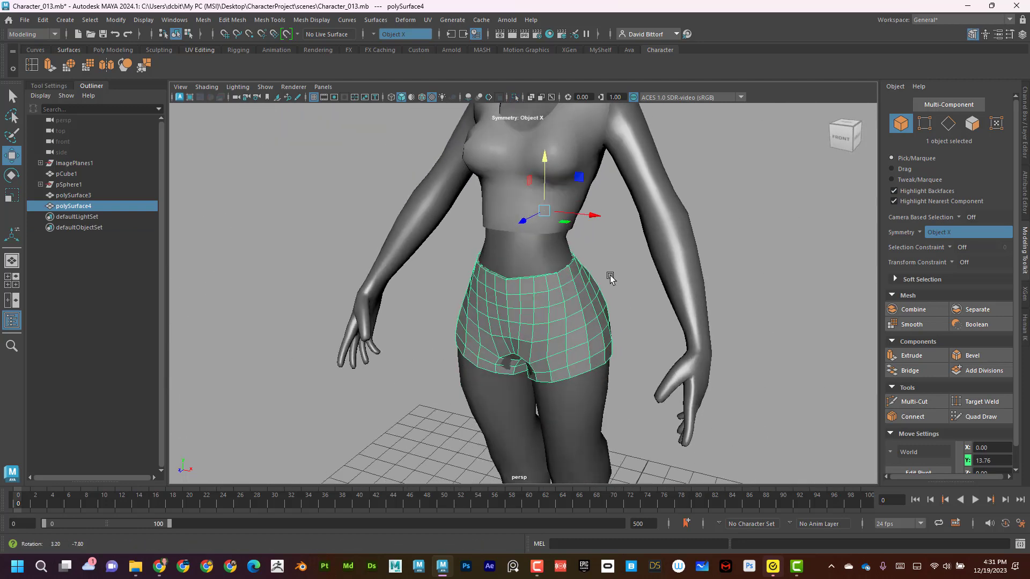
{"action": "scroll", "coordinate": [500, 268], "scroll_direction": "down", "scroll_amount": 5}
{"action": "middle_click_drag", "start_coordinate": [561, 271], "coordinate": [545, 300], "text": "alt"}
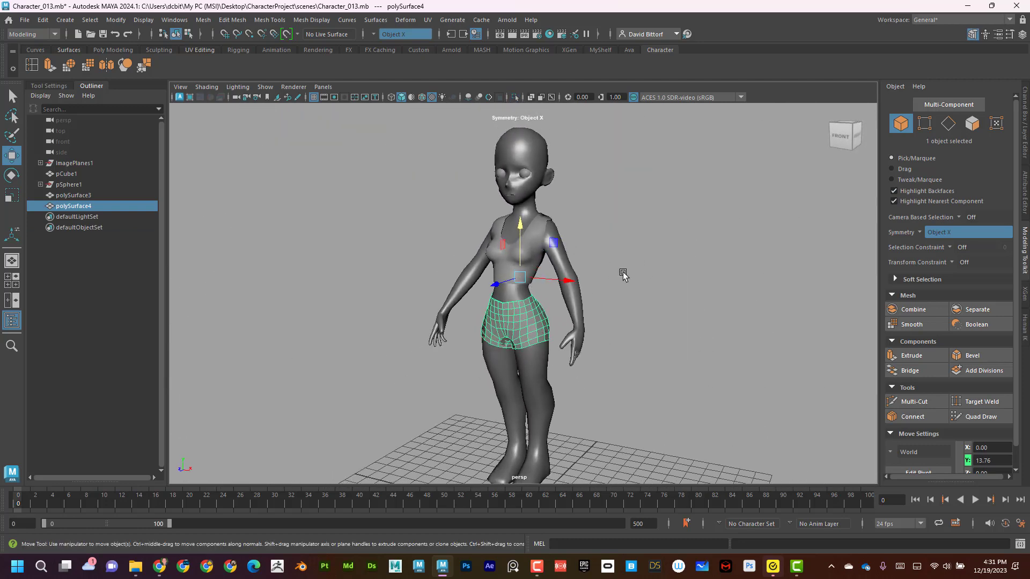
Select the garment polySurface4 and apply Soften Edge to its normals
{"action": "left_click", "coordinate": [623, 274]}
{"action": "left_click_drag", "start_coordinate": [576, 306], "coordinate": [547, 317], "text": "alt"}
{"action": "left_click", "coordinate": [525, 331]}
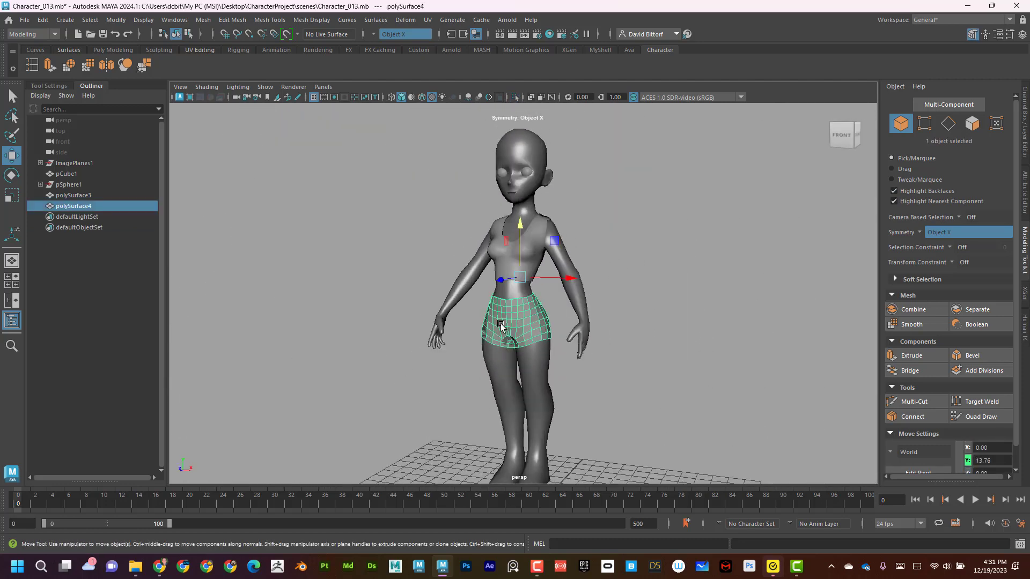
{"action": "scroll", "coordinate": [500, 326], "scroll_direction": "up", "scroll_amount": 3}
{"action": "left_click", "coordinate": [310, 24]}
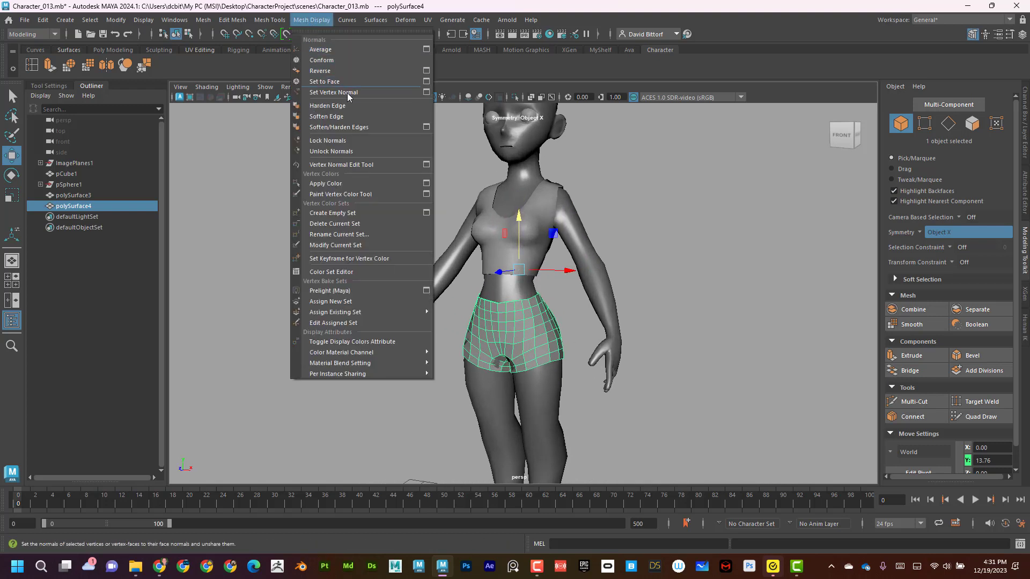
{"action": "left_click", "coordinate": [349, 107]}
Move the front faces beside the crotch forward to cover the thighs poking through the garment
{"action": "scroll", "coordinate": [515, 268], "scroll_direction": "up", "scroll_amount": 5}
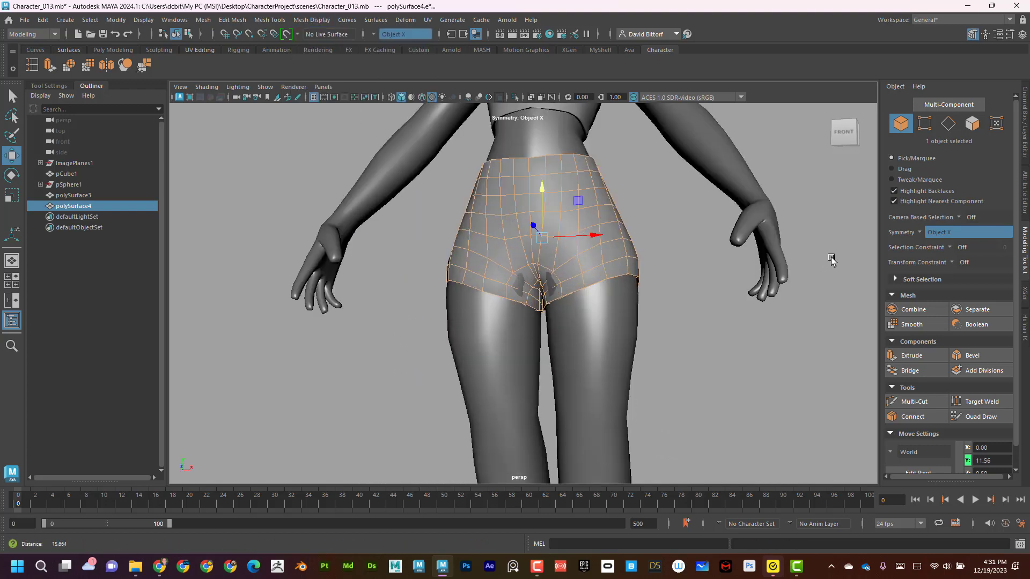
{"action": "right_click_drag", "start_coordinate": [529, 246], "coordinate": [530, 279]}
{"action": "left_click", "coordinate": [528, 284]}
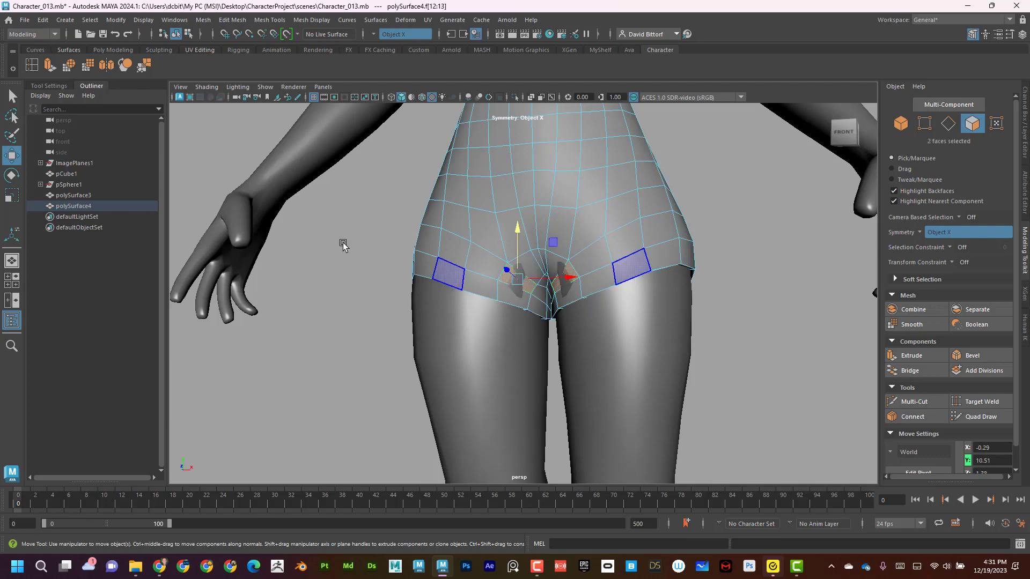
{"action": "left_click_drag", "start_coordinate": [519, 303], "coordinate": [584, 287], "text": "alt"}
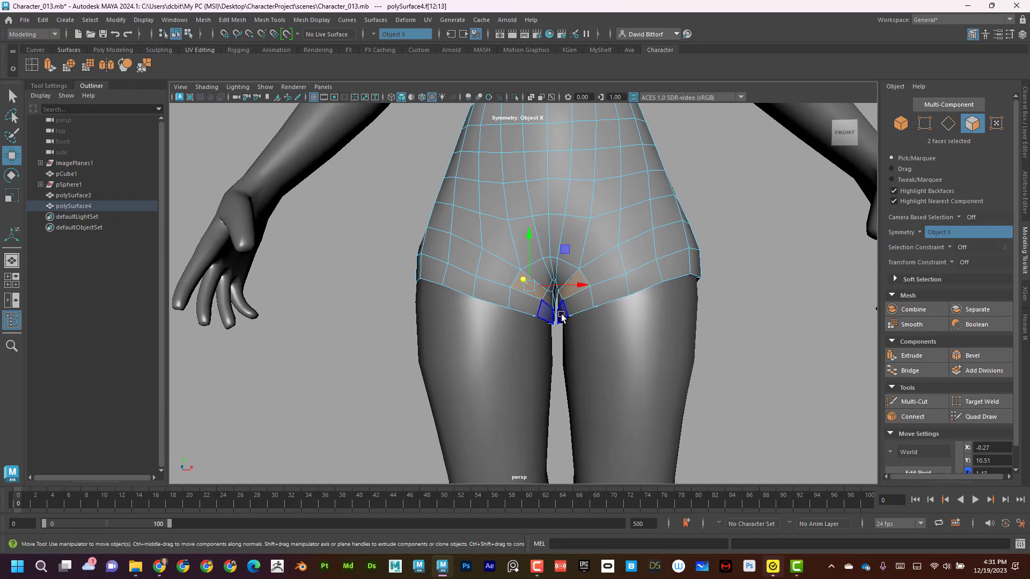
{"action": "left_click", "coordinate": [598, 314]}
Return to object selection, deselect the garment, and check its fit on the whole character
{"action": "scroll", "coordinate": [580, 289], "scroll_direction": "down", "scroll_amount": 5}
{"action": "mouse_move", "coordinate": [581, 290]}
{"action": "left_mouse_down", "text": "alt"}
{"action": "mouse_move", "coordinate": [613, 315]}
{"action": "mouse_move", "coordinate": [577, 281]}
{"action": "left_mouse_up", "text": "alt"}
{"action": "right_click_drag", "start_coordinate": [578, 247], "coordinate": [631, 232]}
{"action": "left_click_drag", "start_coordinate": [643, 253], "coordinate": [645, 271], "text": "alt"}
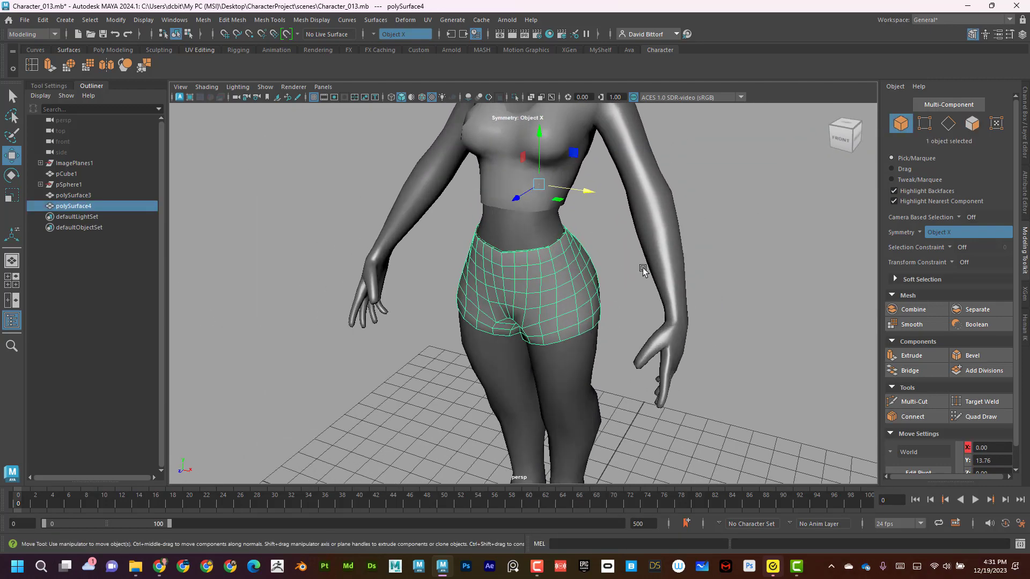
{"action": "left_click", "coordinate": [645, 271]}
{"action": "scroll", "coordinate": [454, 271], "scroll_direction": "down", "scroll_amount": 6}
{"action": "left_click_drag", "start_coordinate": [512, 246], "coordinate": [539, 276], "text": "alt"}
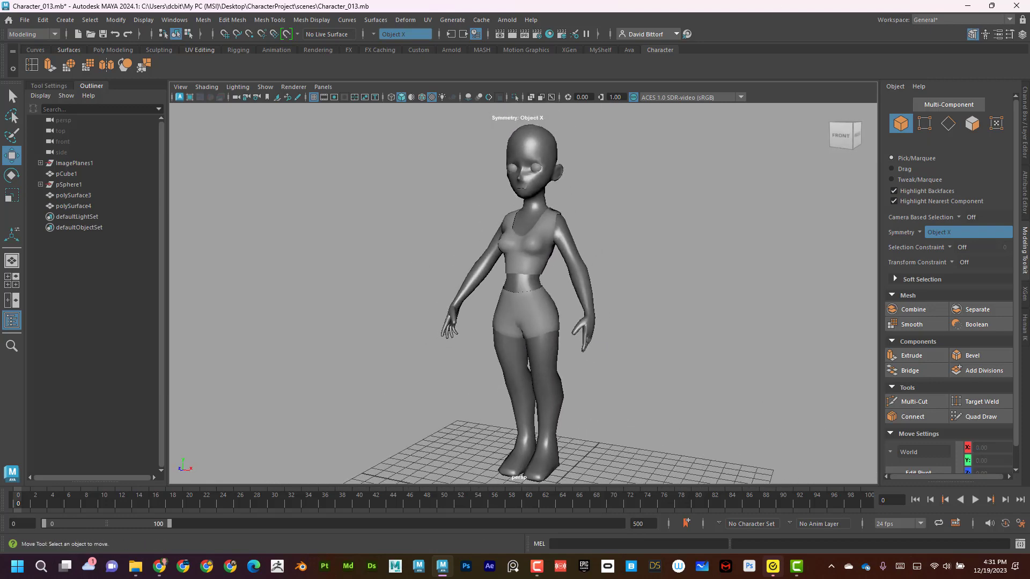